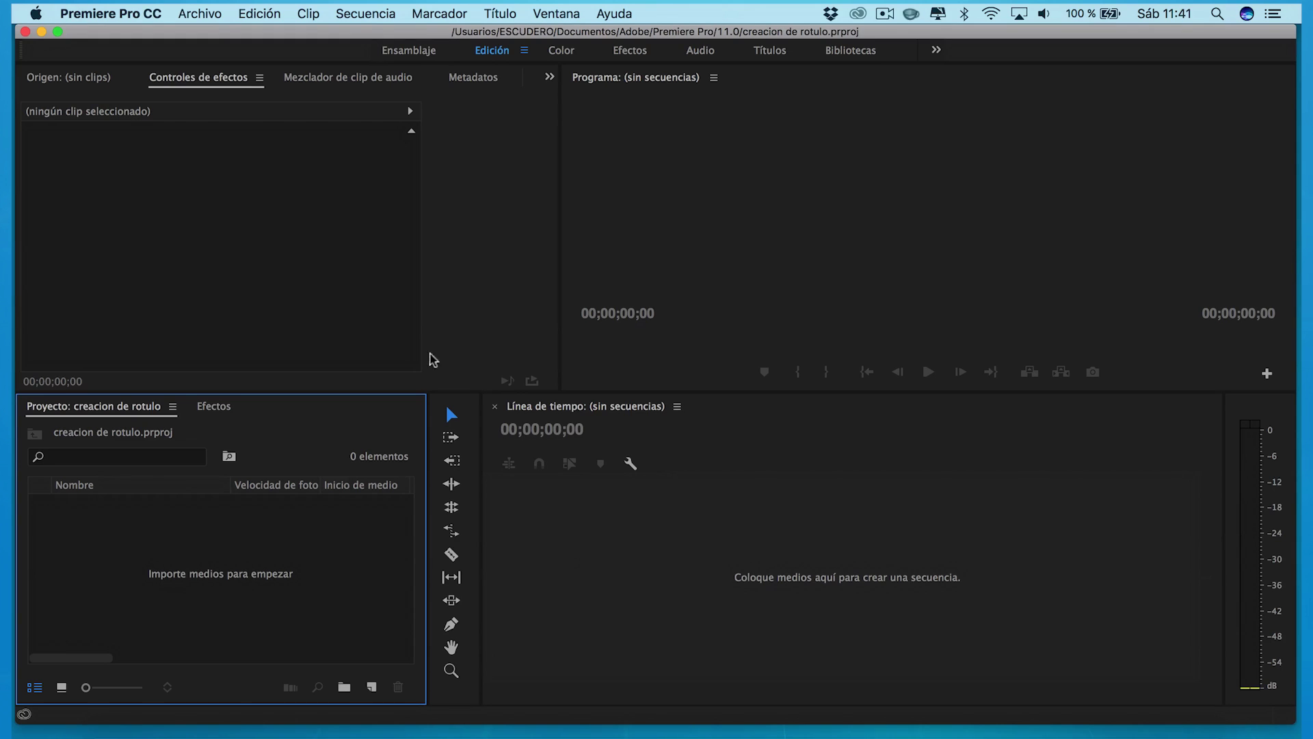
Start a new sequence and name it Rótulo Editalo Pro.
left_click(191, 15)
mouse_move(199, 38)
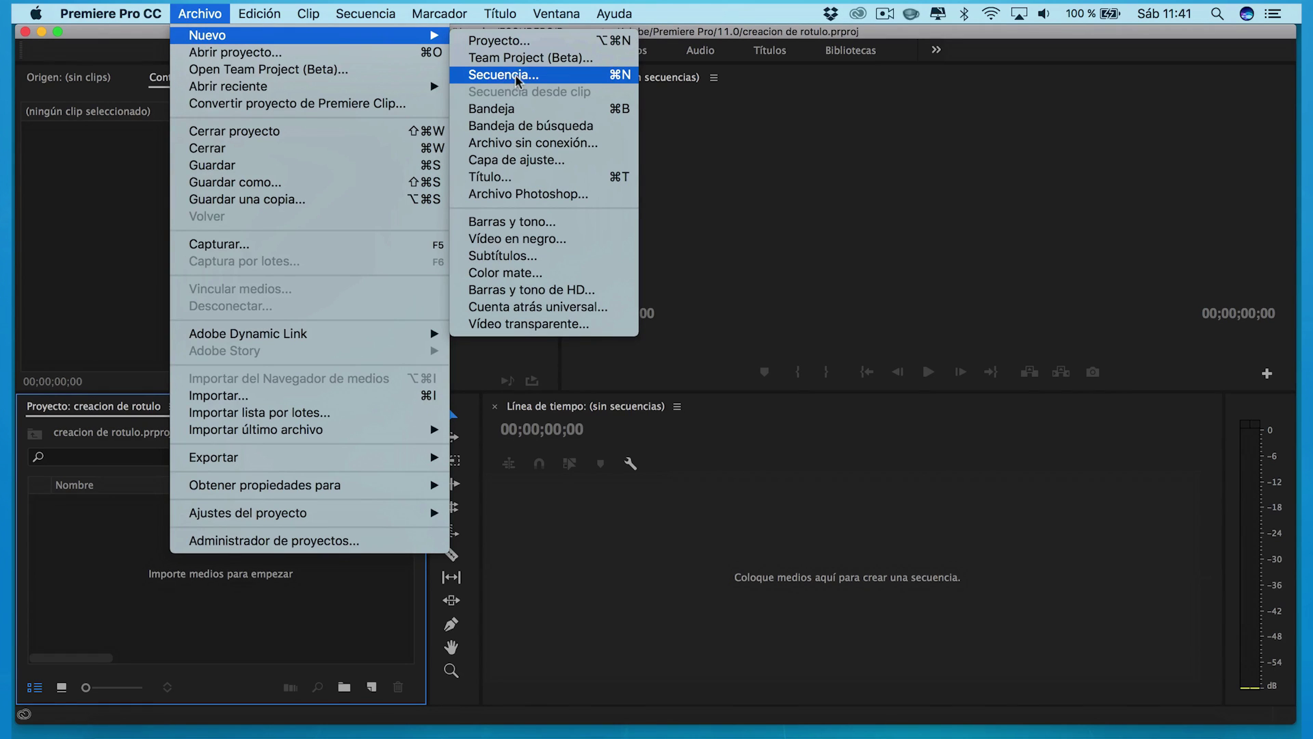
left_click(757, 129)
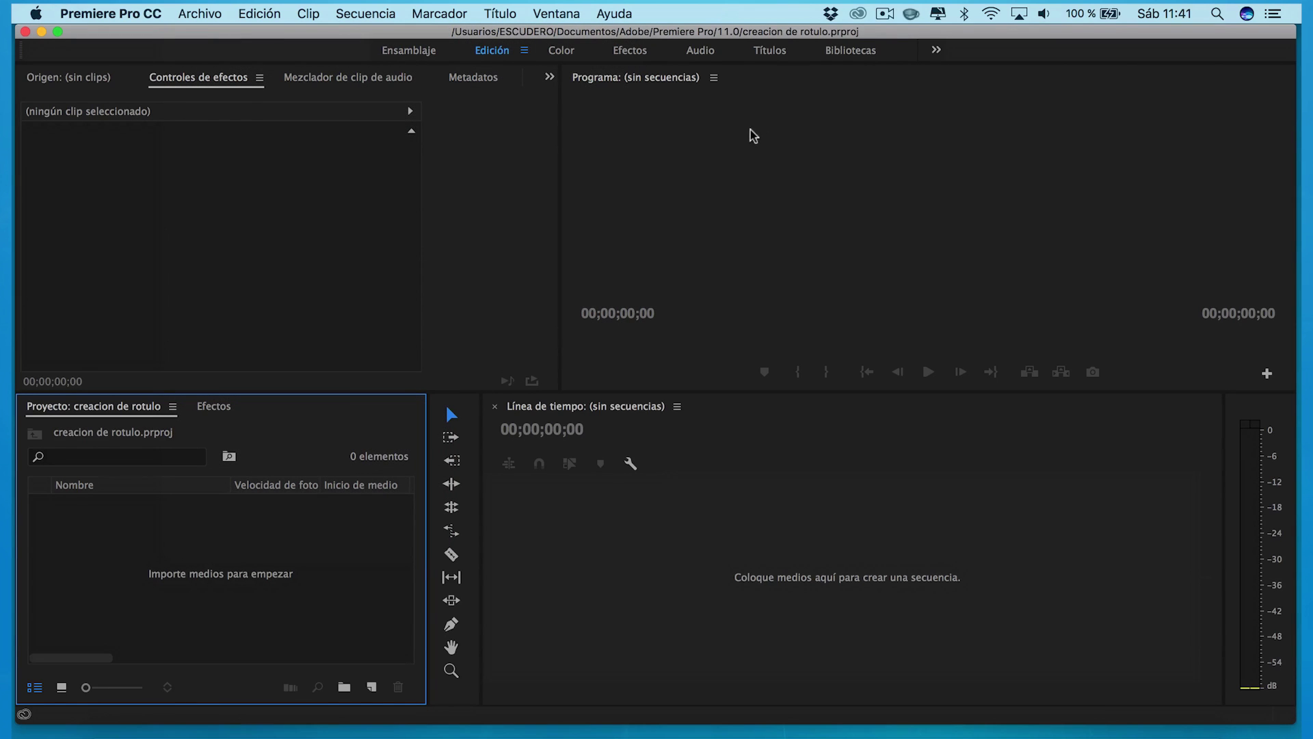
left_click(373, 688)
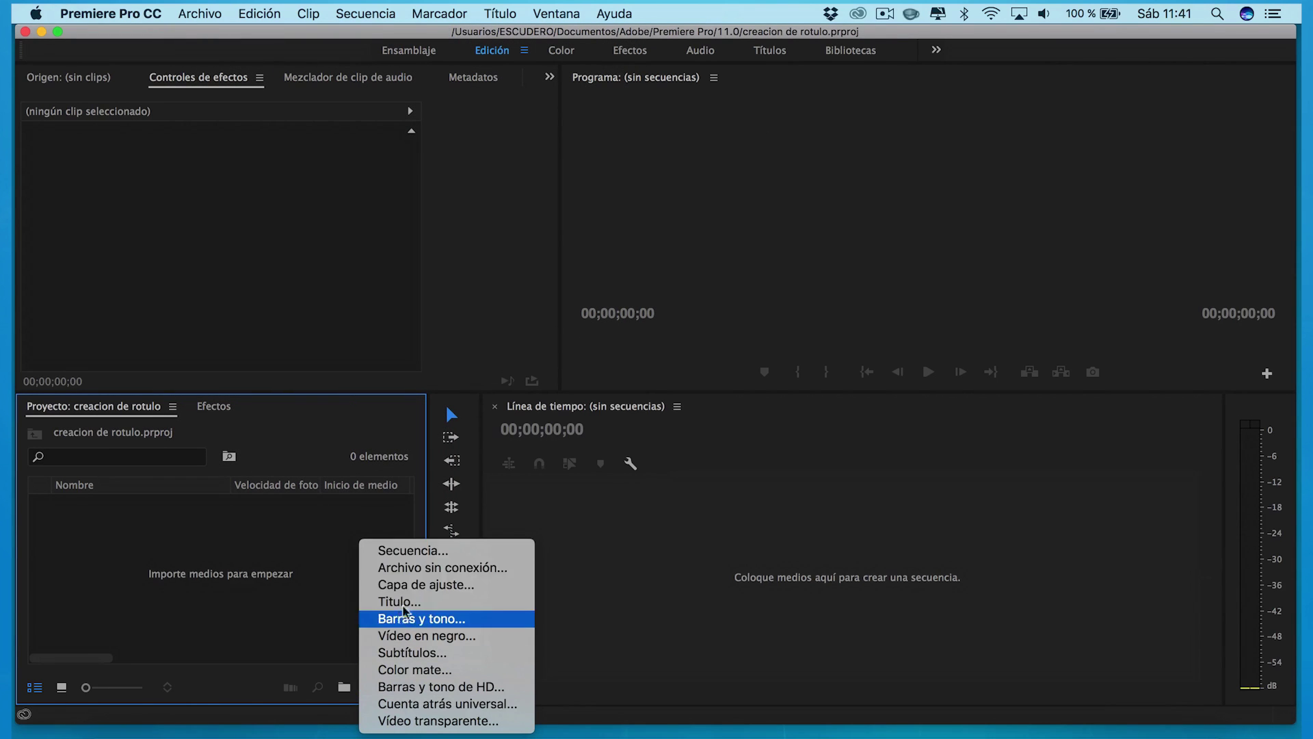
left_click(414, 551)
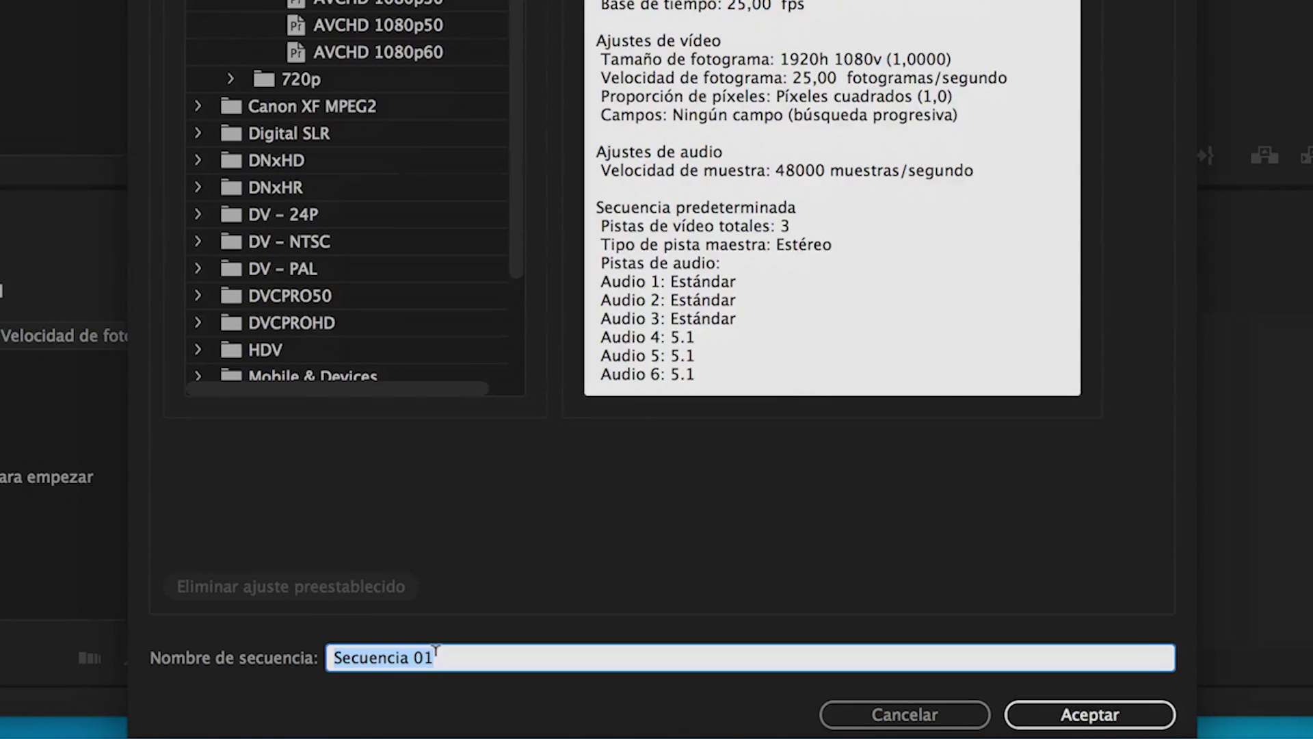
key("BackSpace")
type("Rótulo Editalo P")
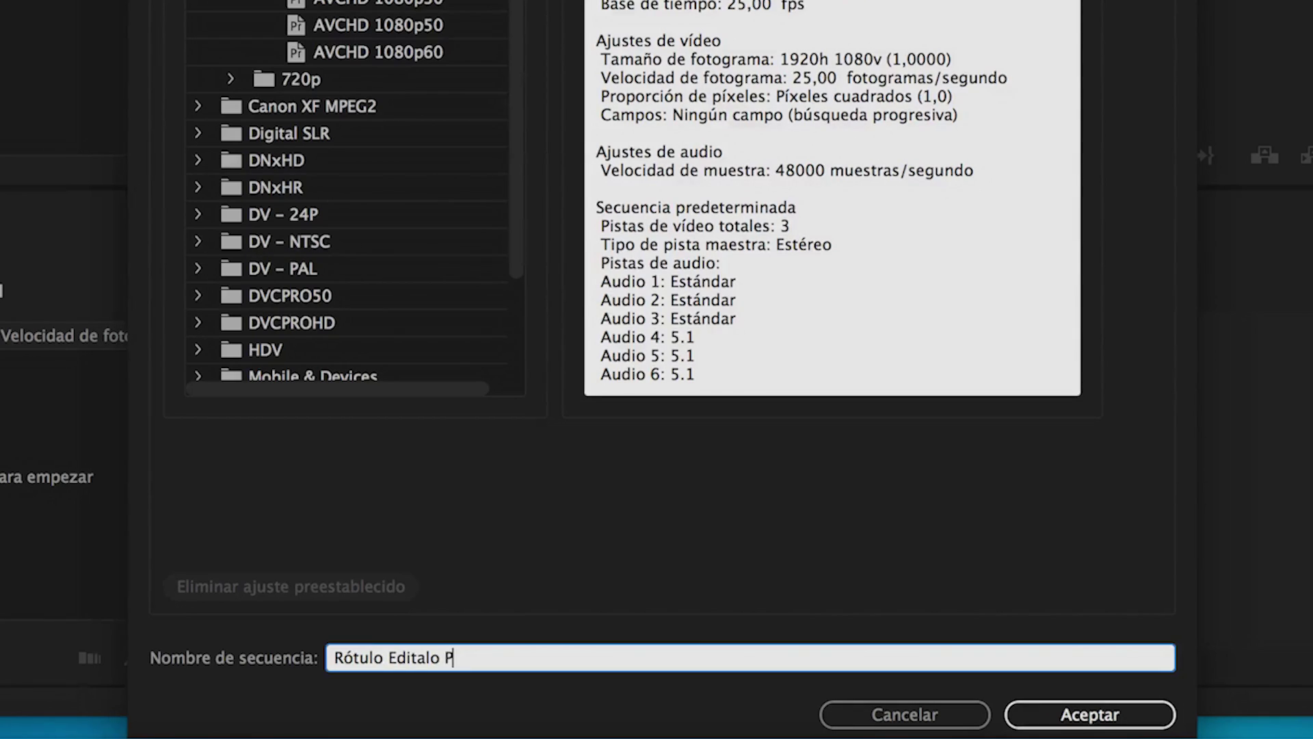
type("ro")
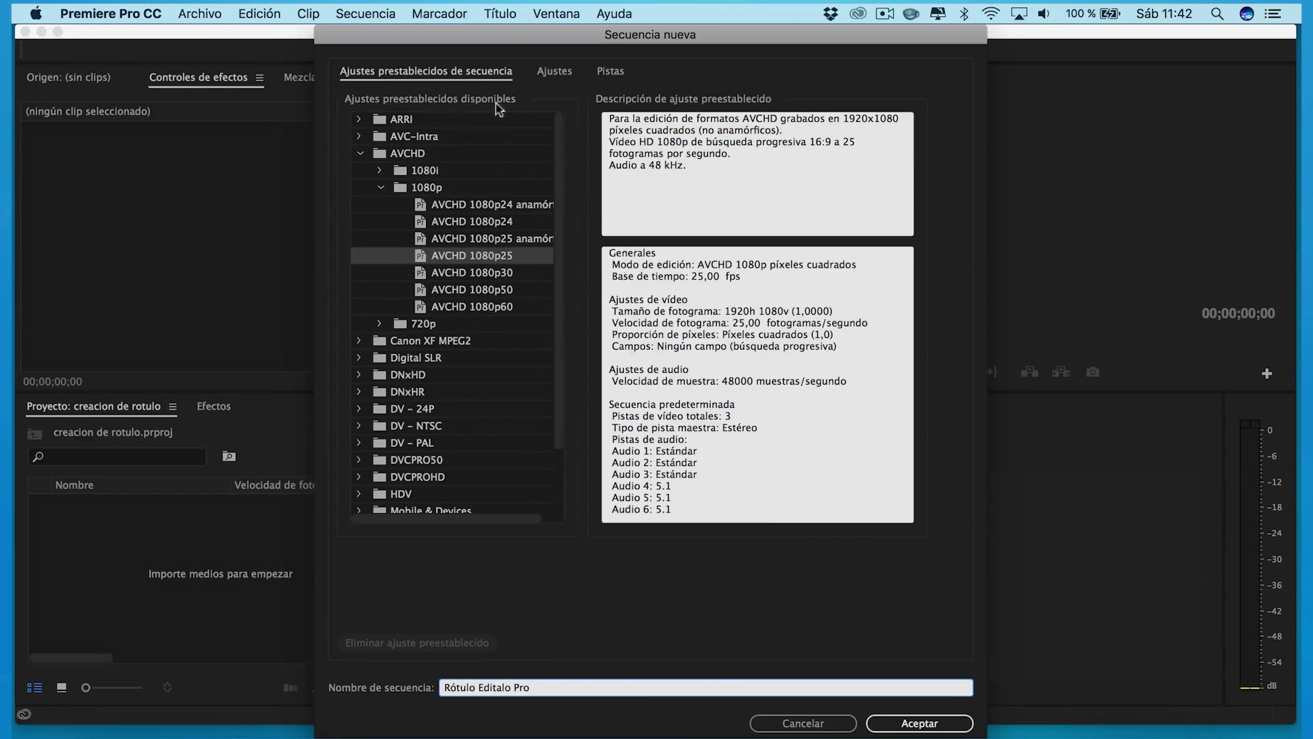
Use a custom editing mode at 25 fps with an 800×160 frame, then create the sequence.
left_click(543, 71)
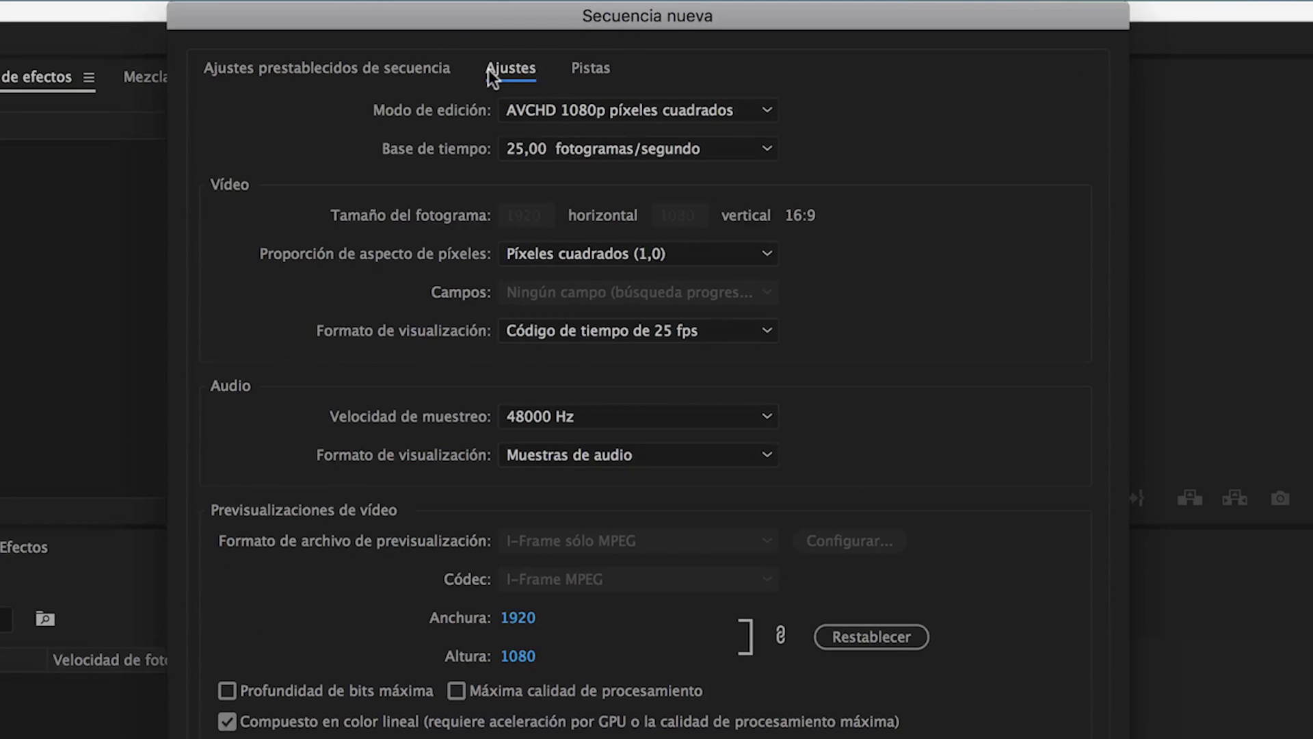
left_click(773, 110)
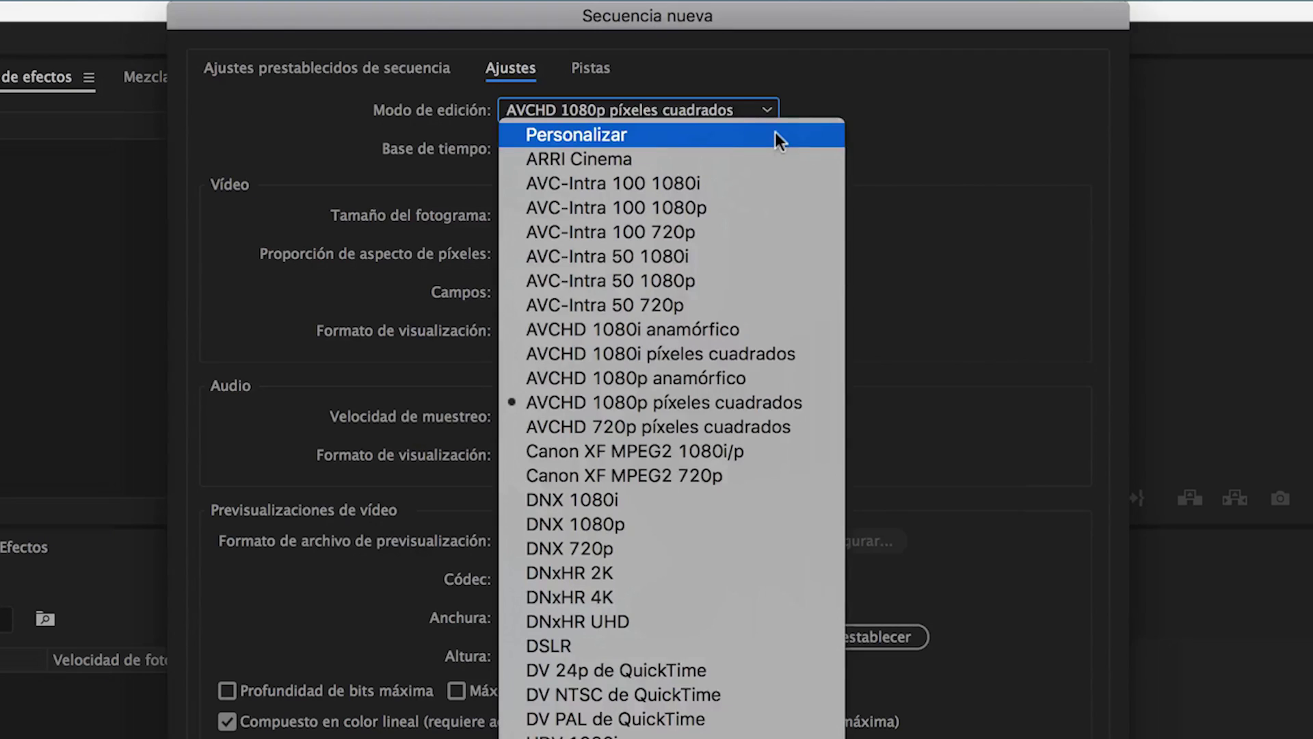
left_click(775, 135)
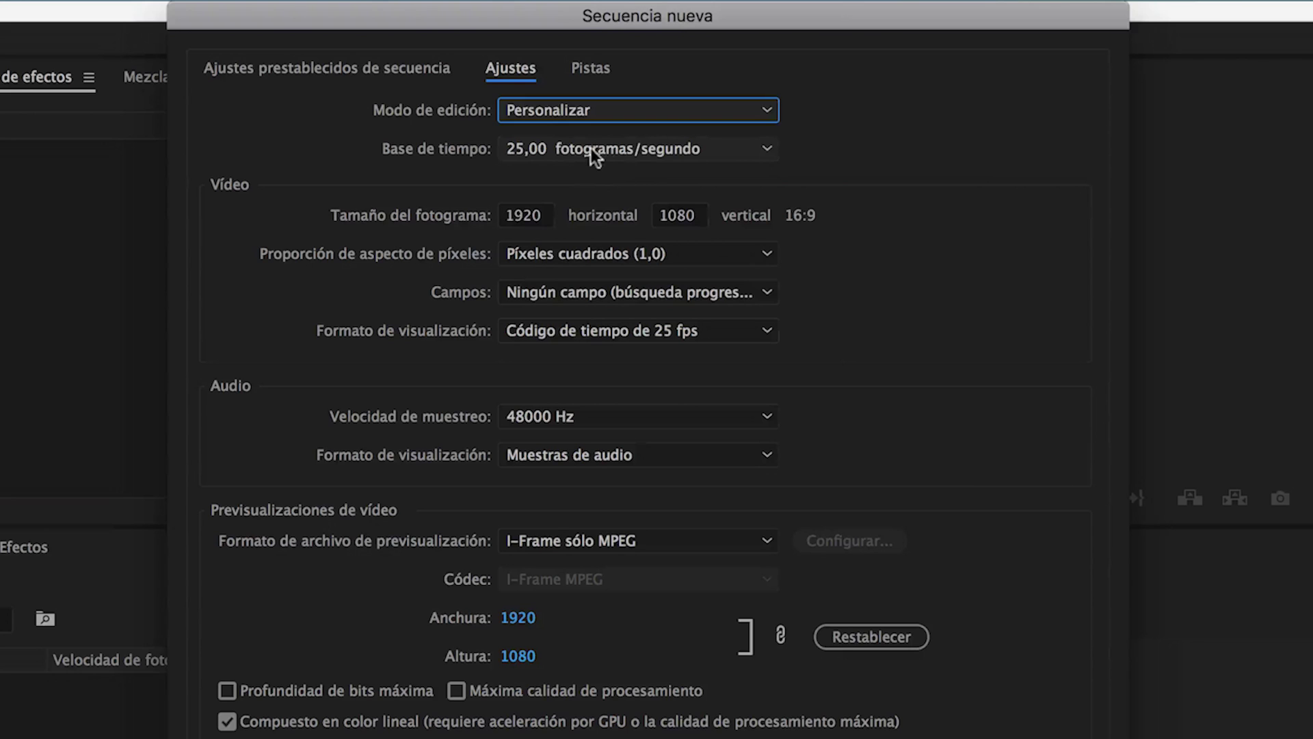
left_click(769, 150)
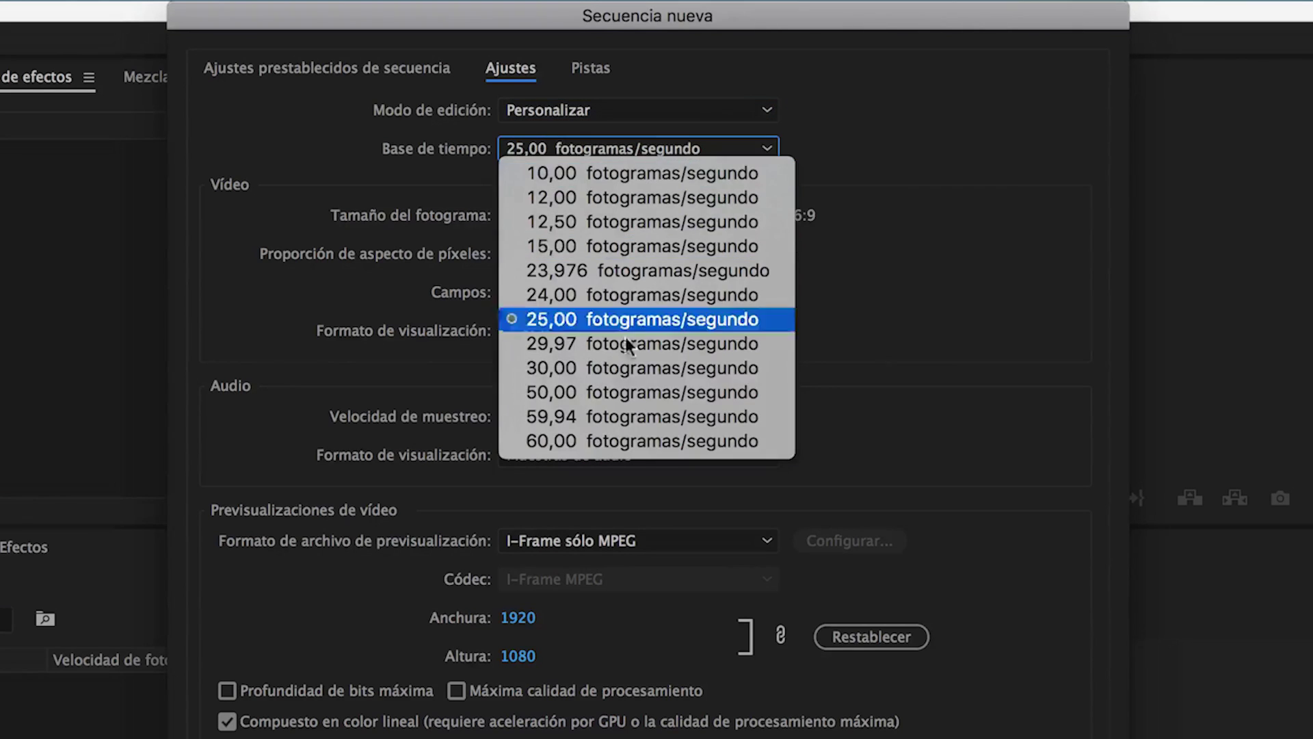
left_click(862, 363)
left_click(533, 216)
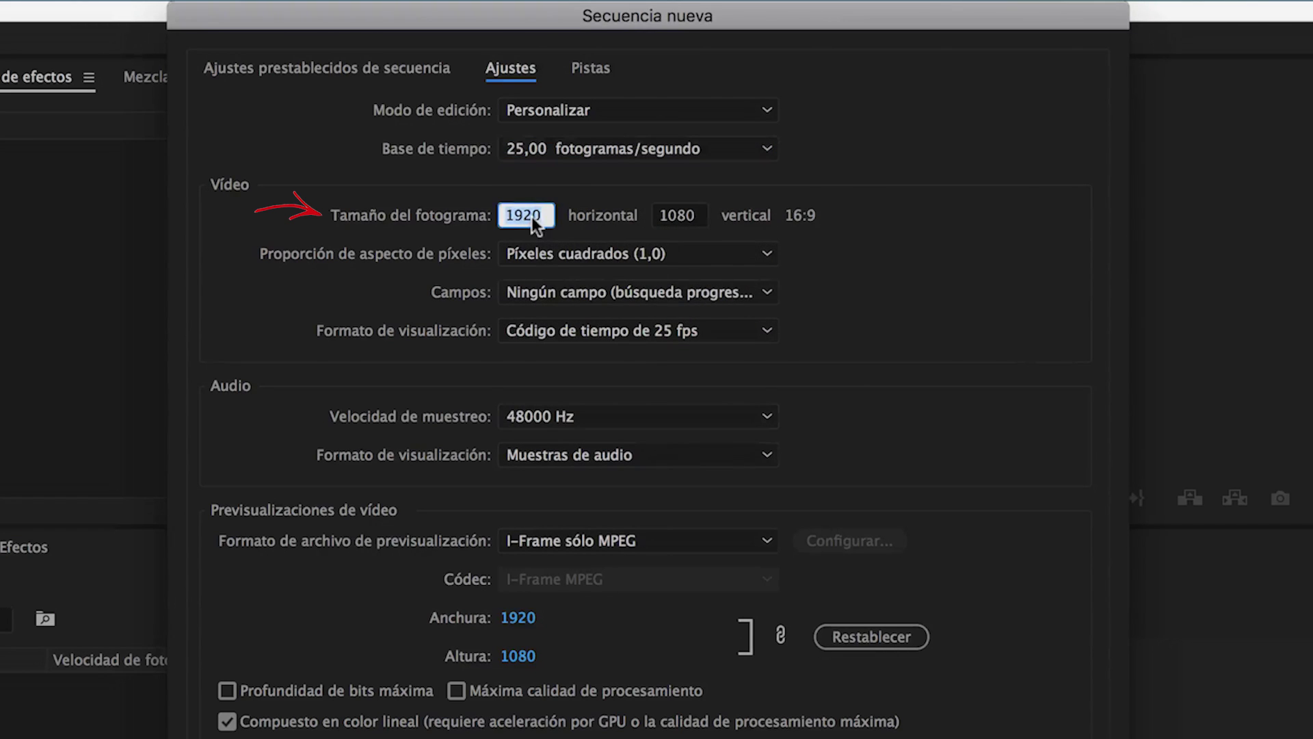
type("800")
left_click(681, 223)
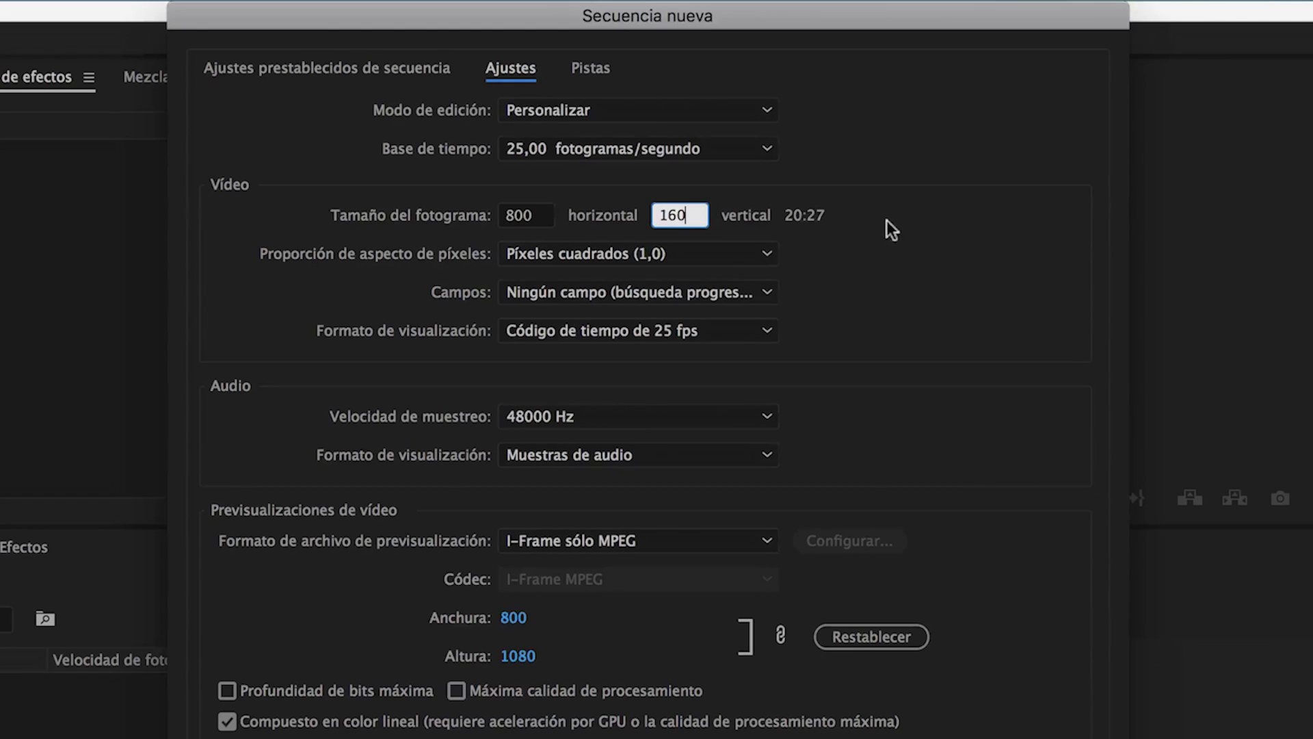
key("Tab")
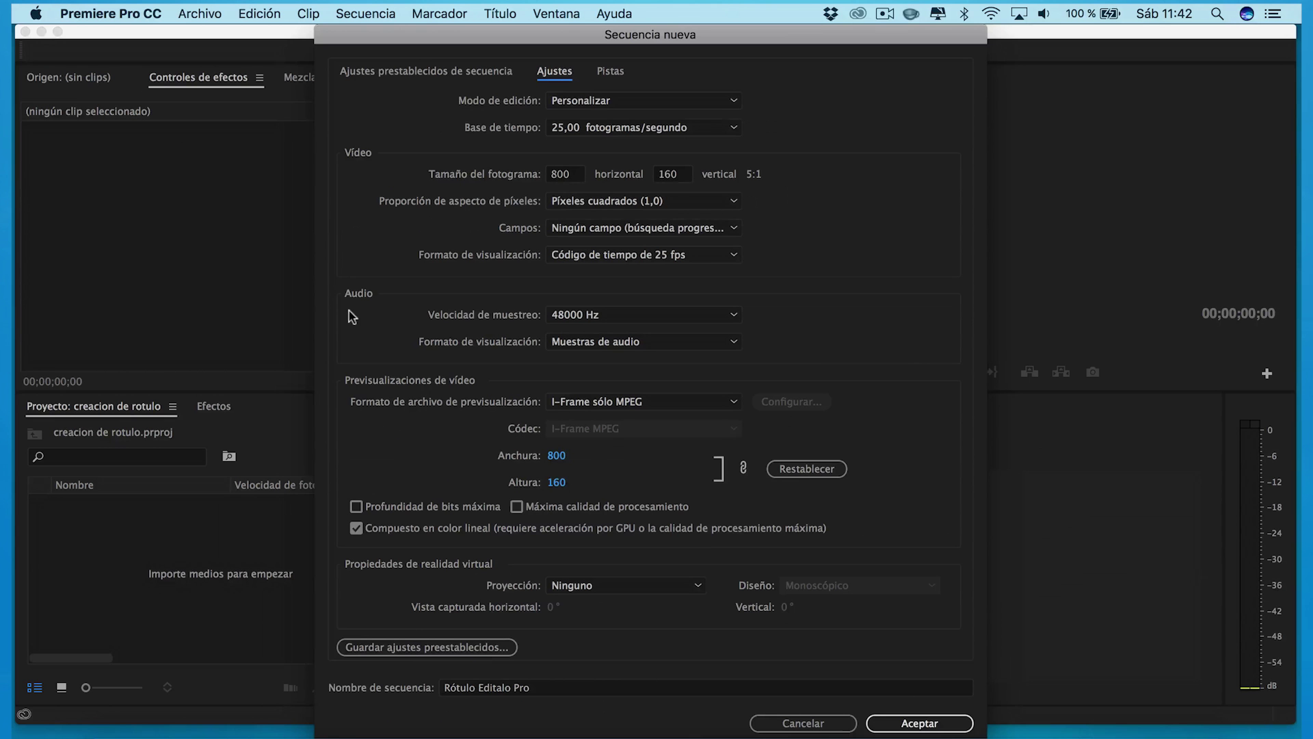
left_click(926, 726)
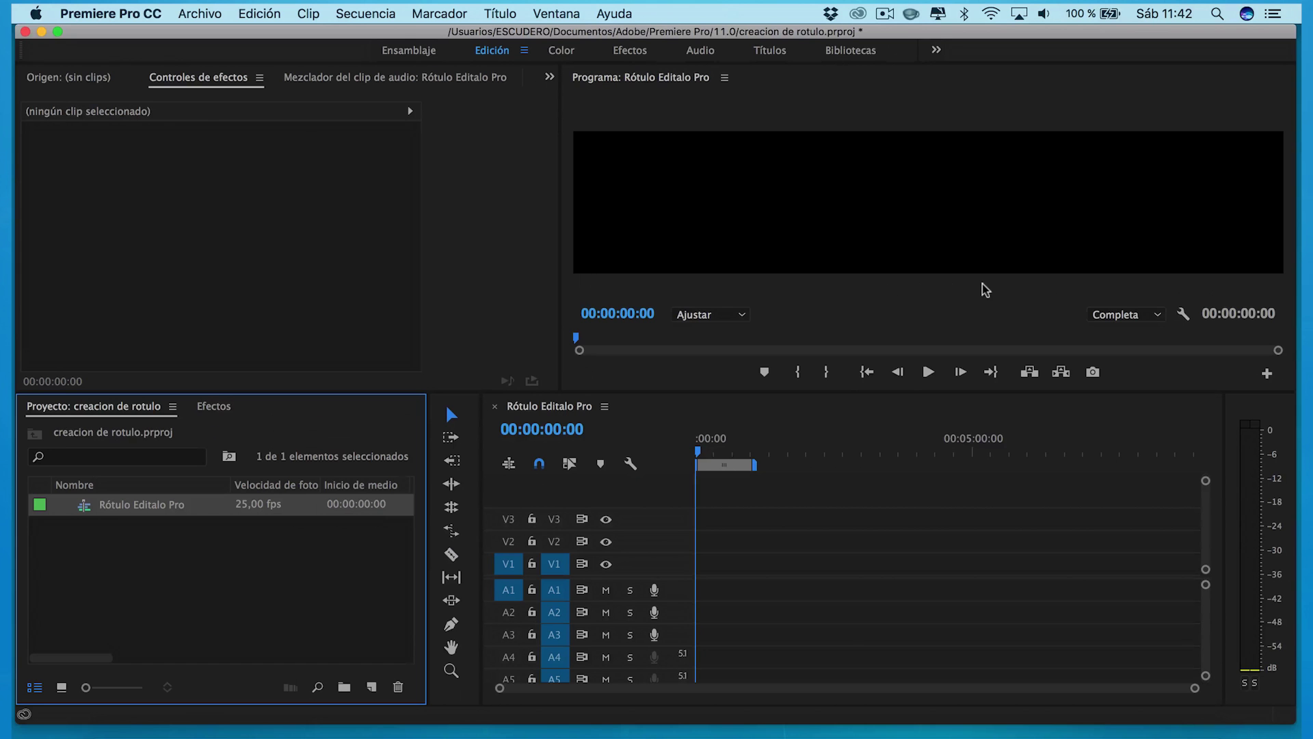
Import logo editalo pro.png from the desktop into the project.
left_click(198, 15)
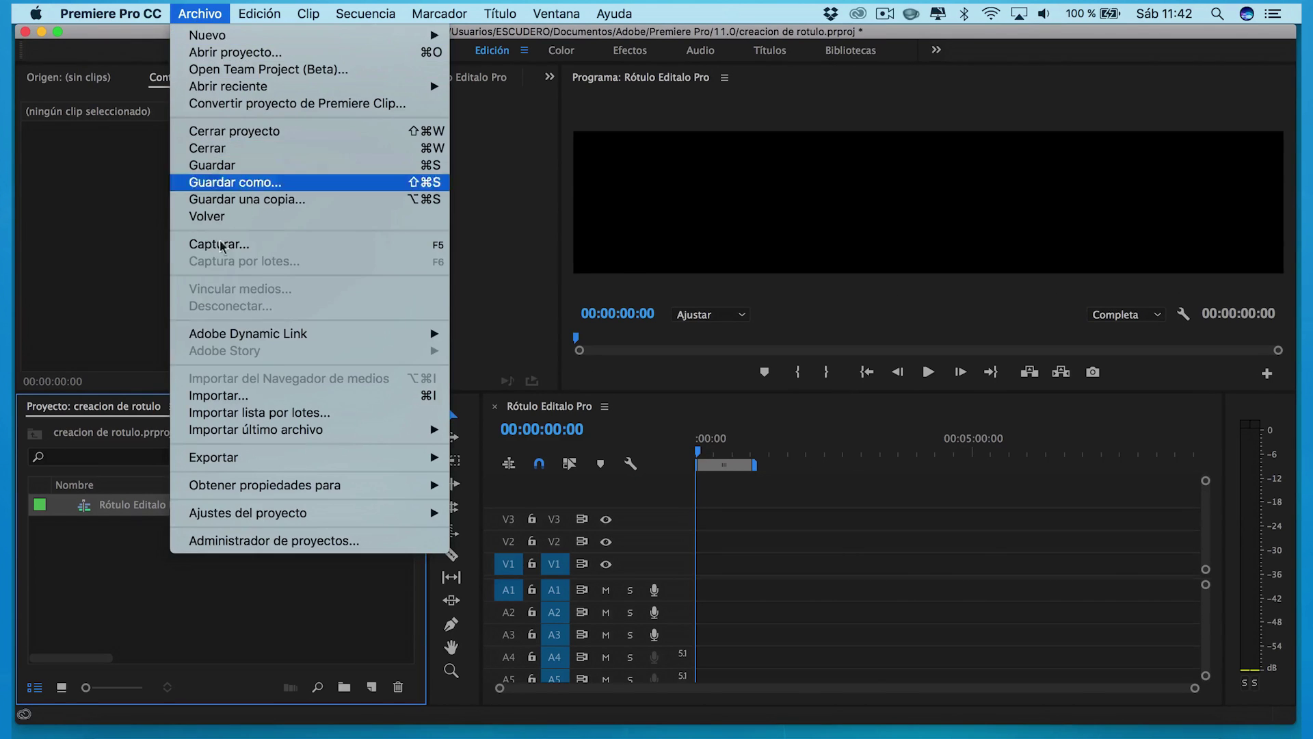
left_click(236, 397)
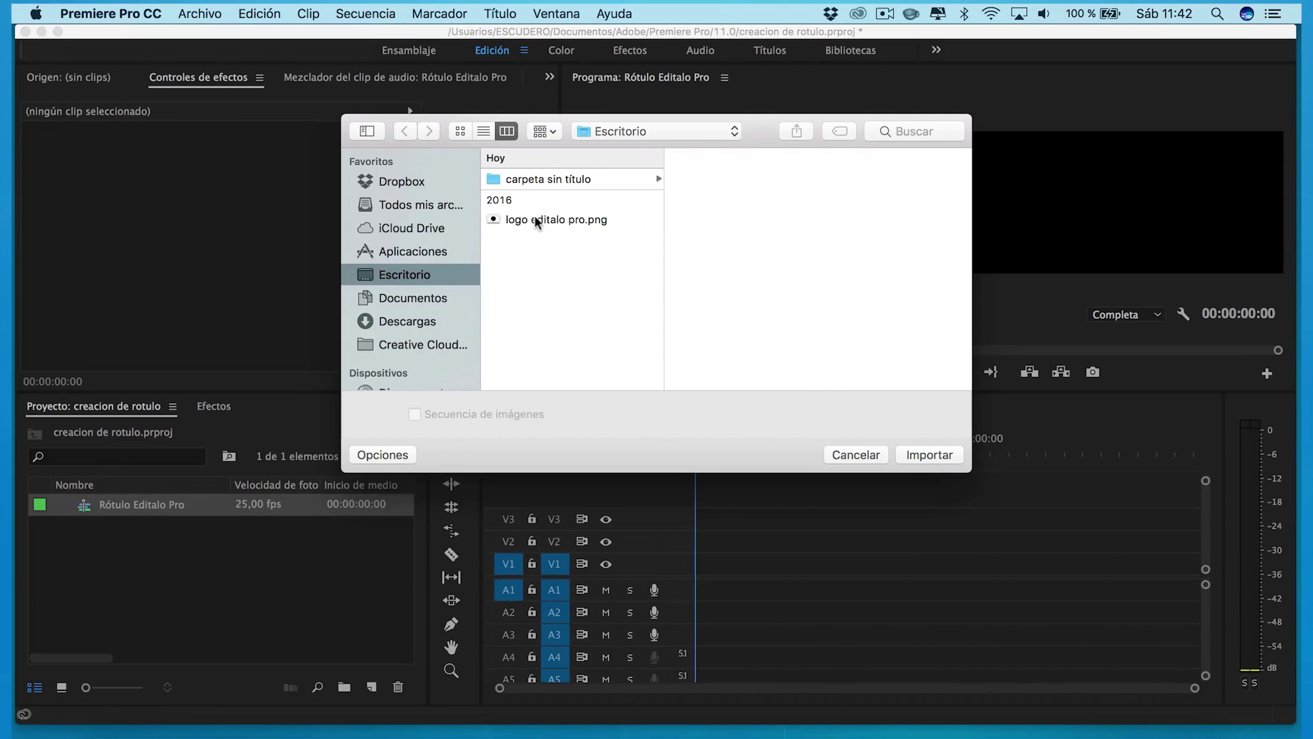
left_click(540, 220)
left_click(934, 454)
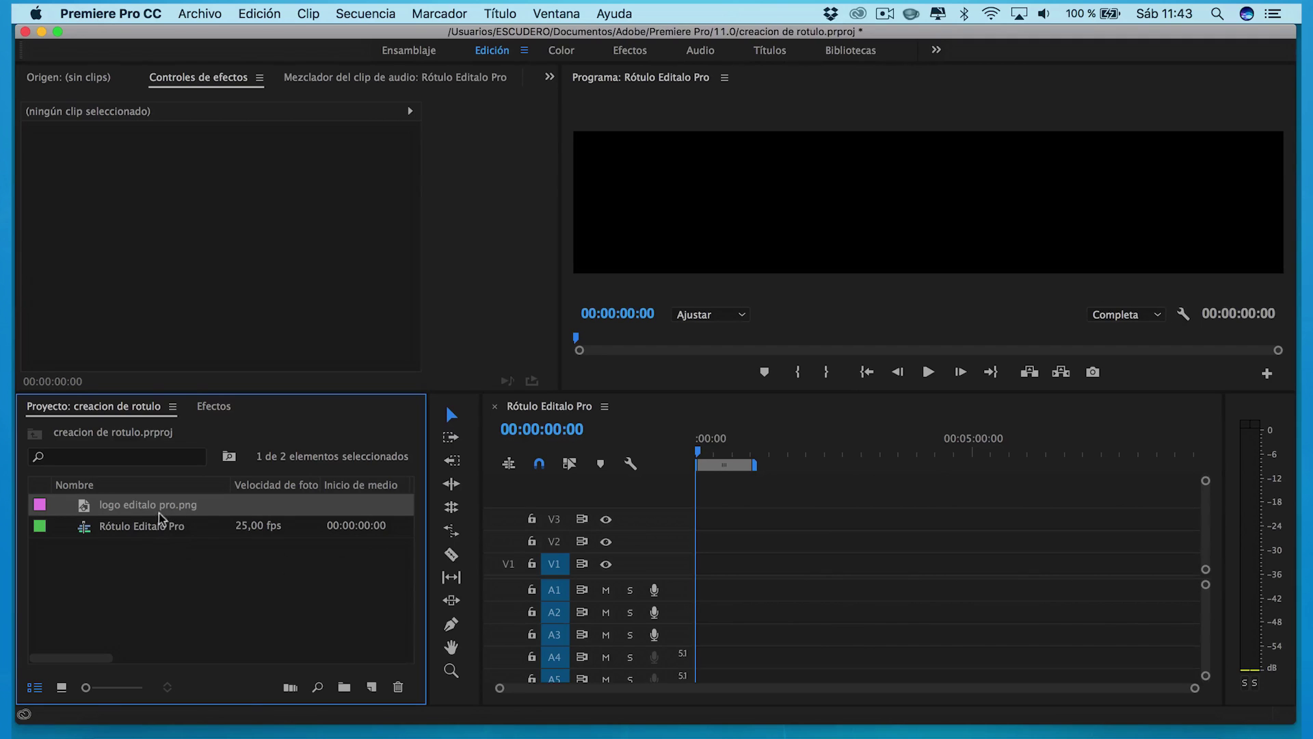
left_click(190, 552)
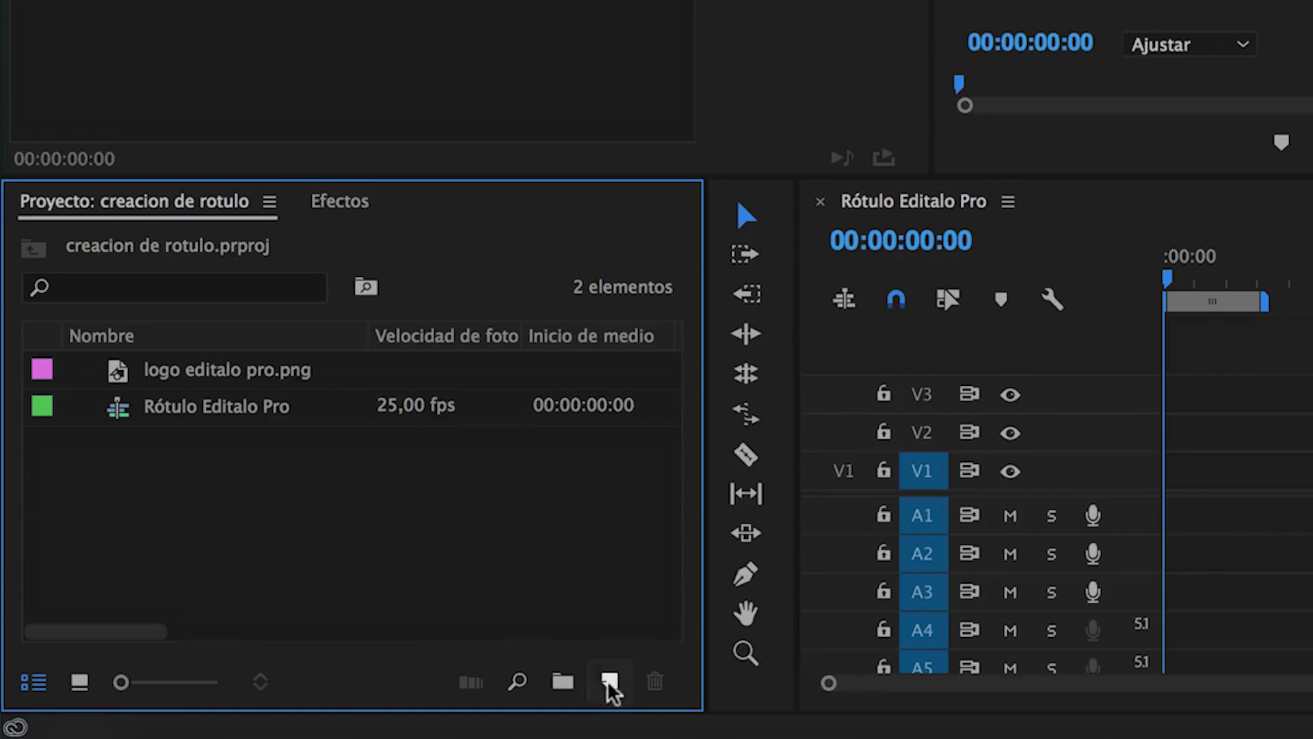
left_click(371, 687)
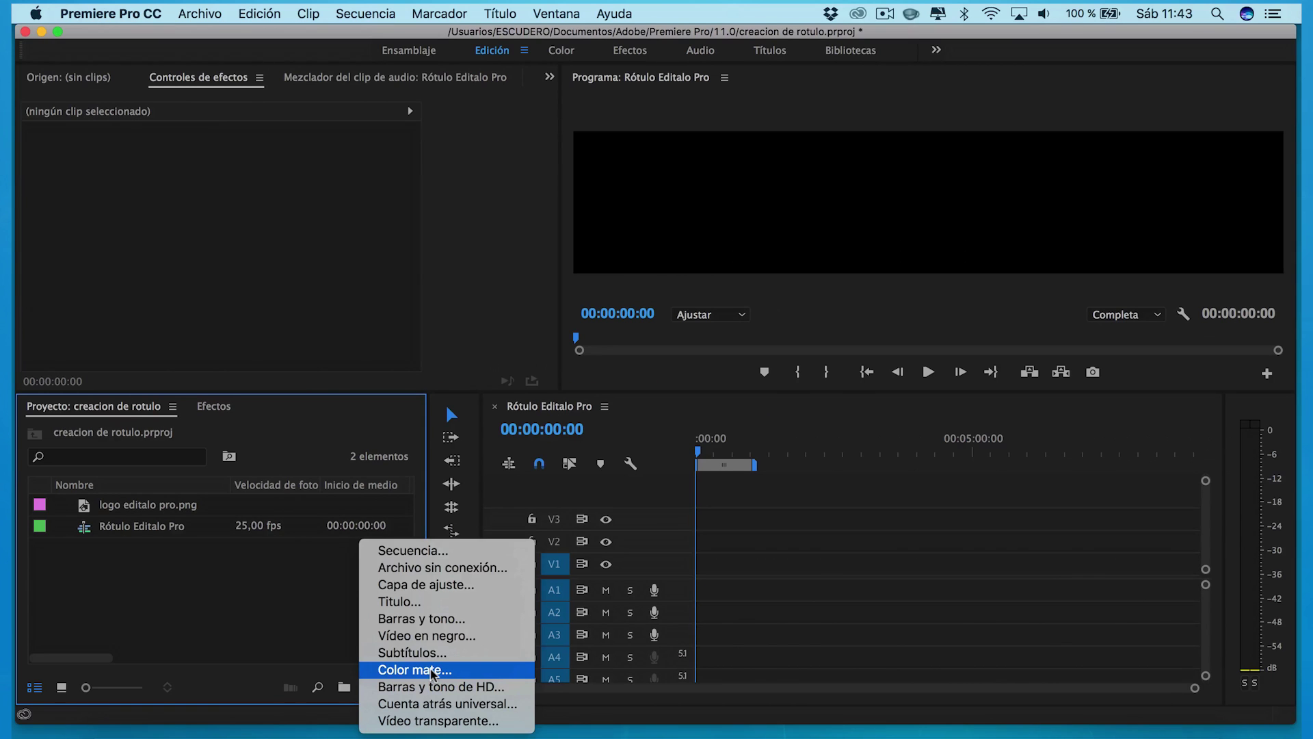
Create a new 800×160 colour matte in pure white (FFFFFF).
left_click(197, 14)
left_click(196, 14)
mouse_move(204, 36)
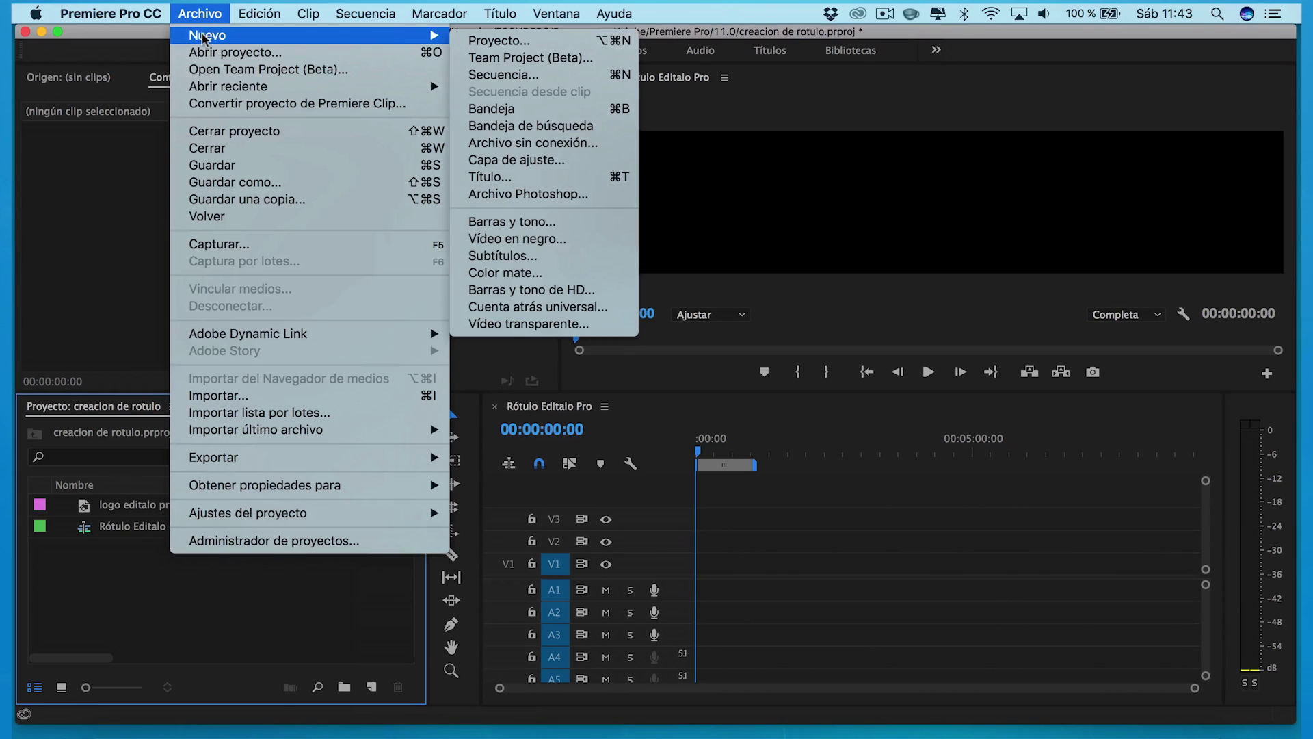
left_click(504, 274)
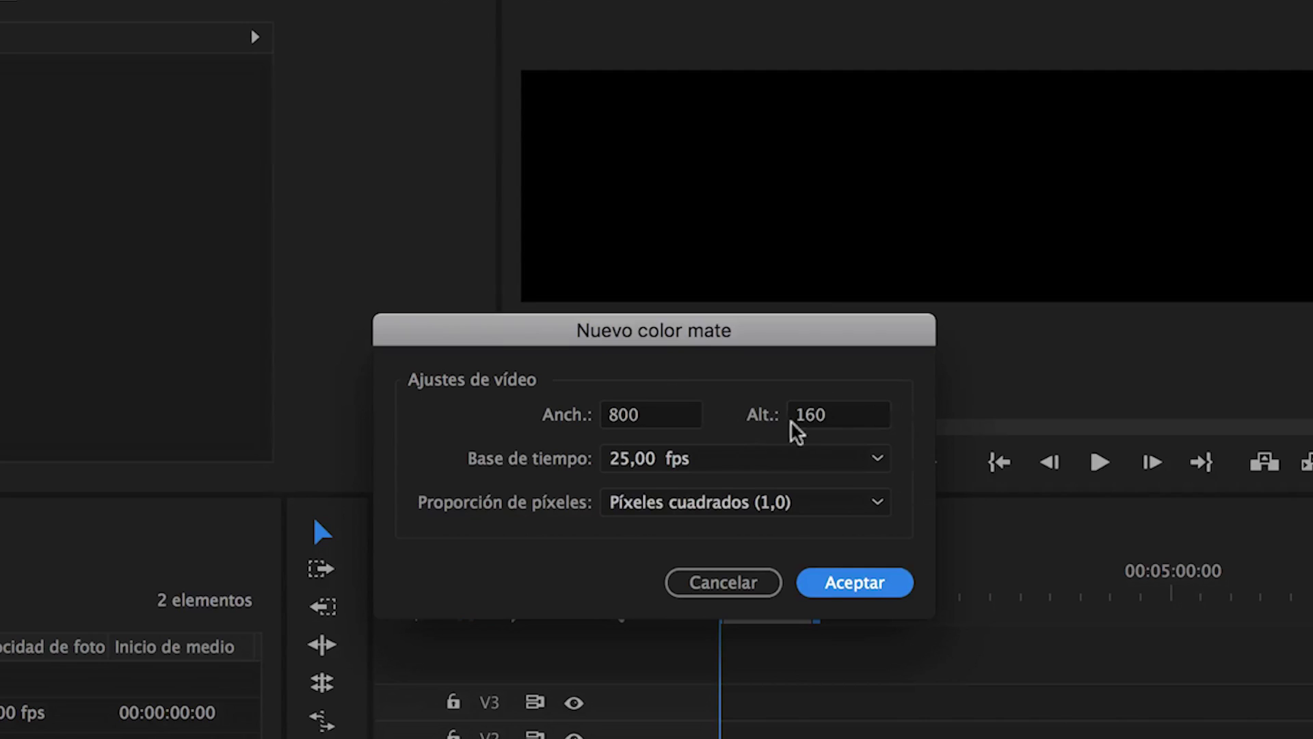
left_click(858, 583)
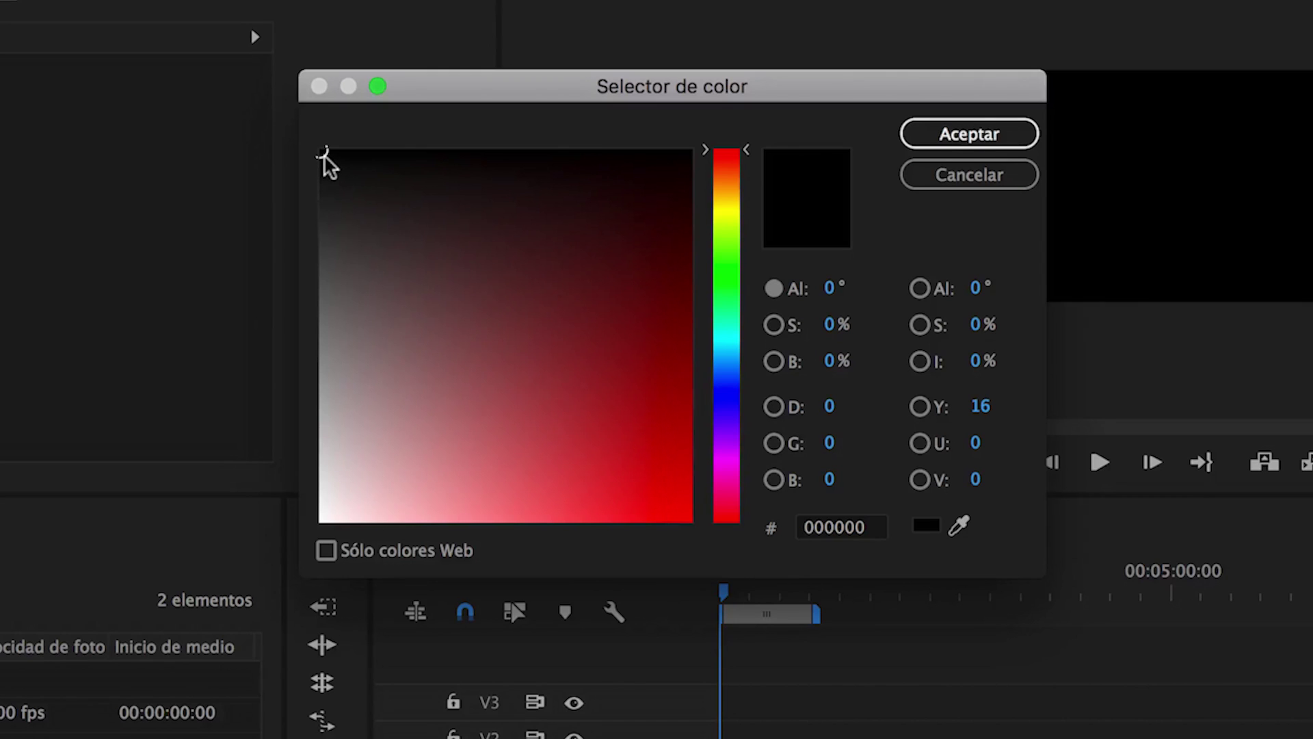
left_click_drag(324, 153, 274, 617)
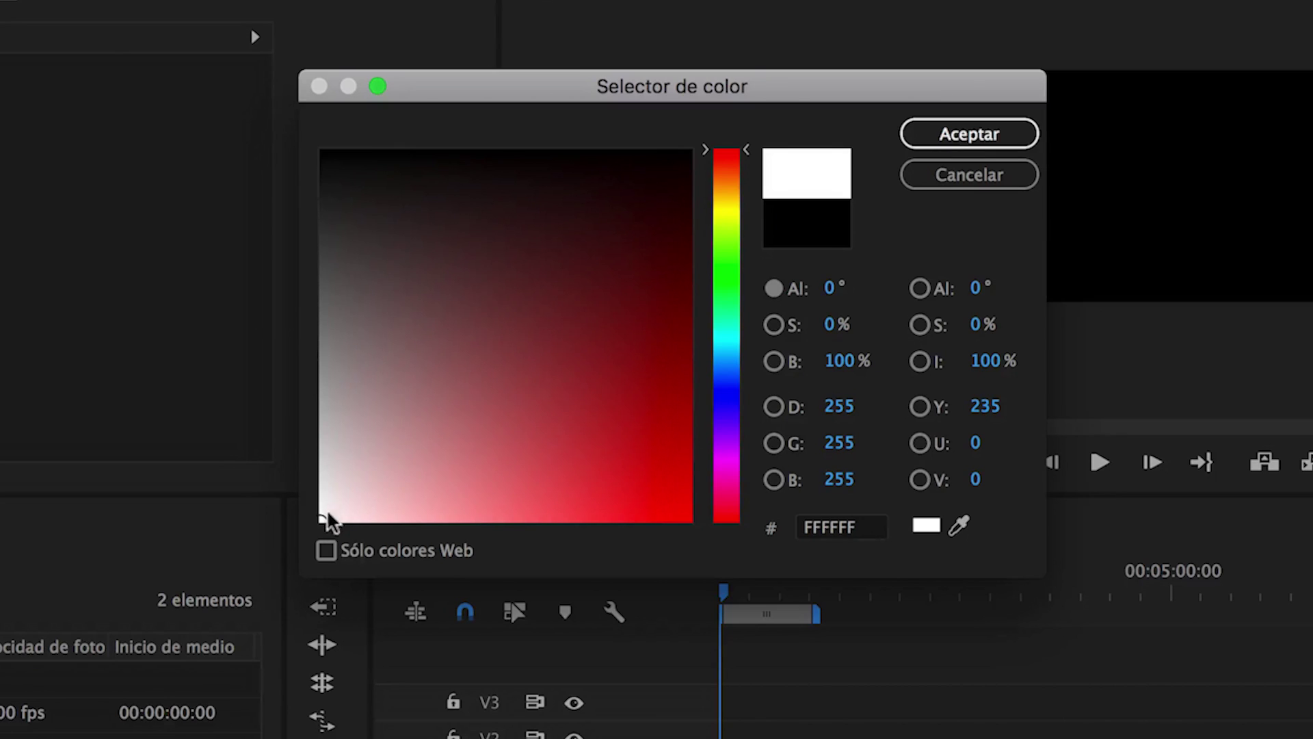
left_click(963, 133)
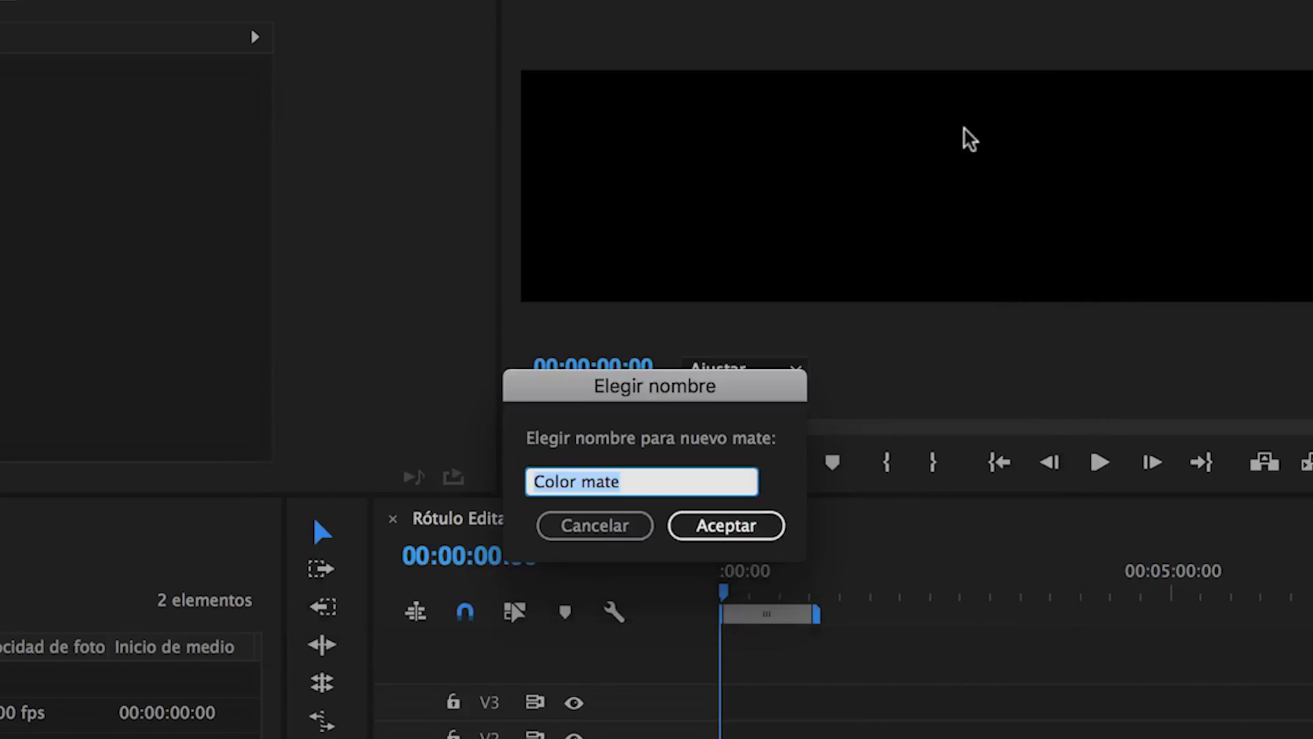
Name the white matte Barra Color Blanco.
left_click(538, 481)
type("Barra")
key("End")
key("BackSpace")
key("BackSpace")
key("BackSpace")
type("Blanco")
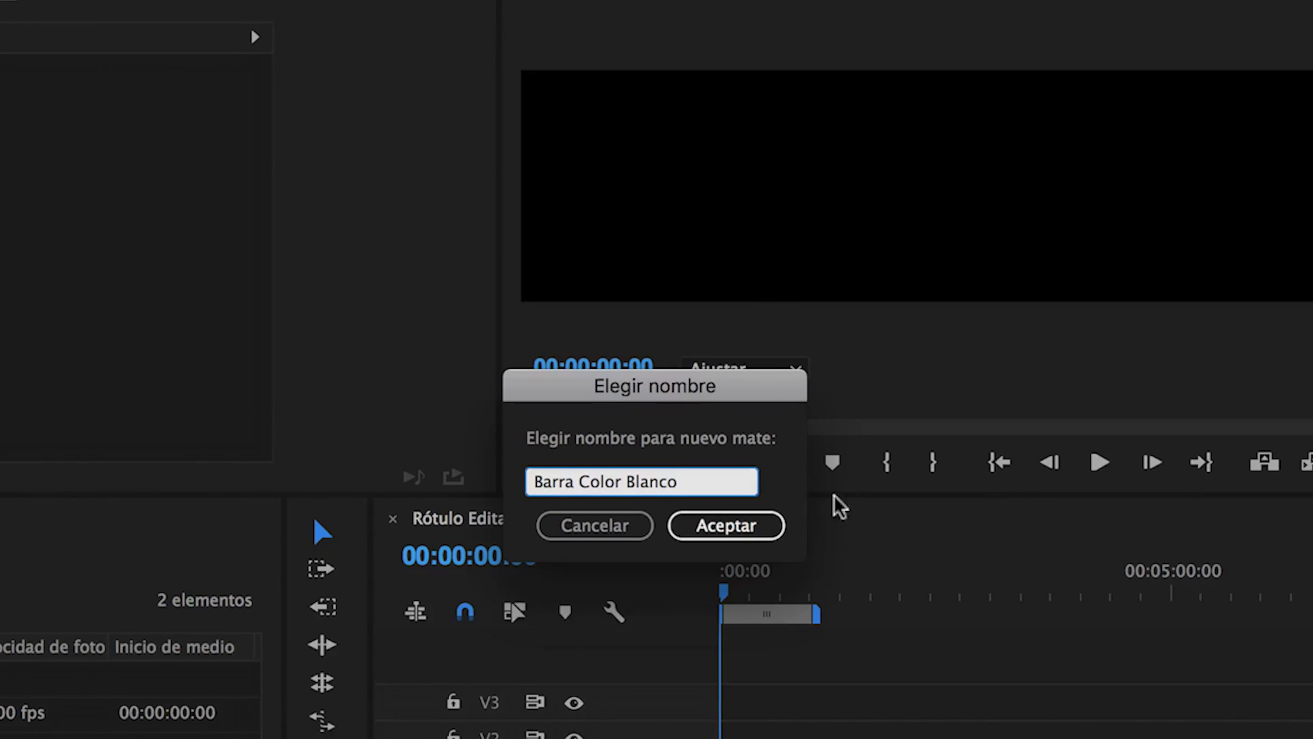
left_click(727, 536)
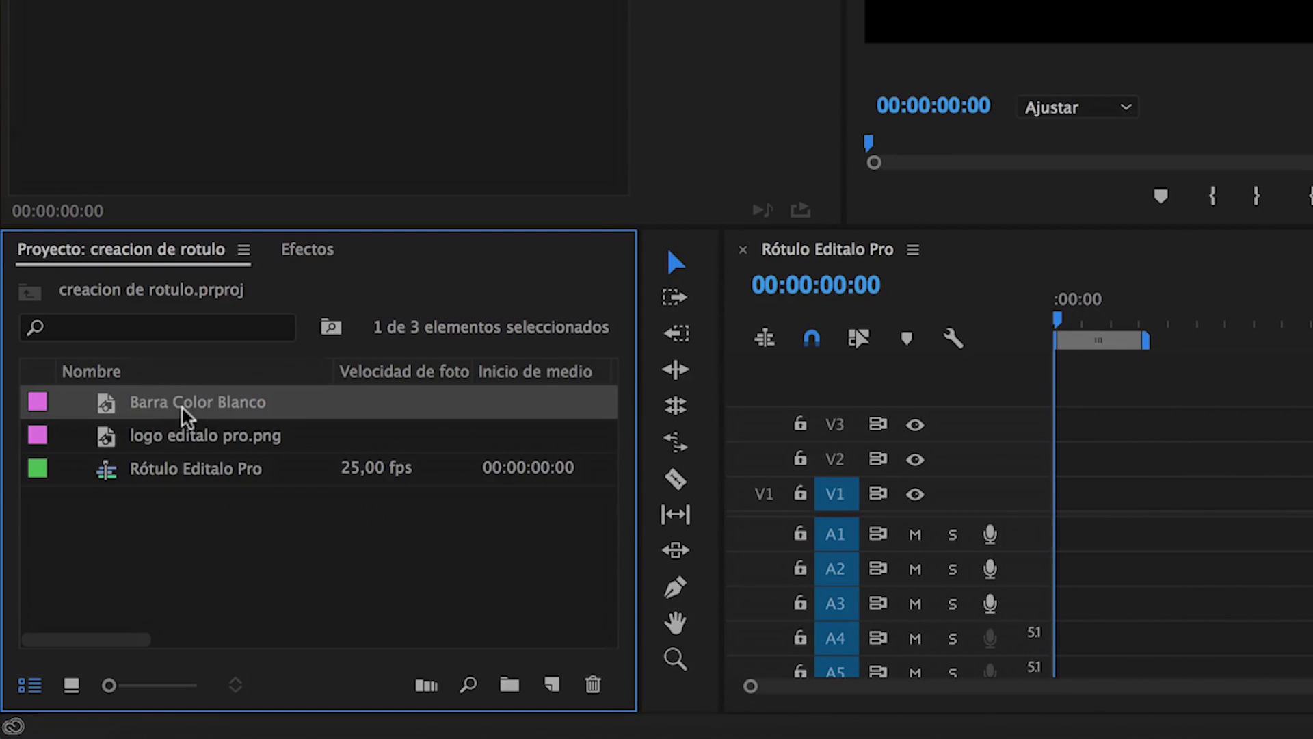
left_click(189, 518)
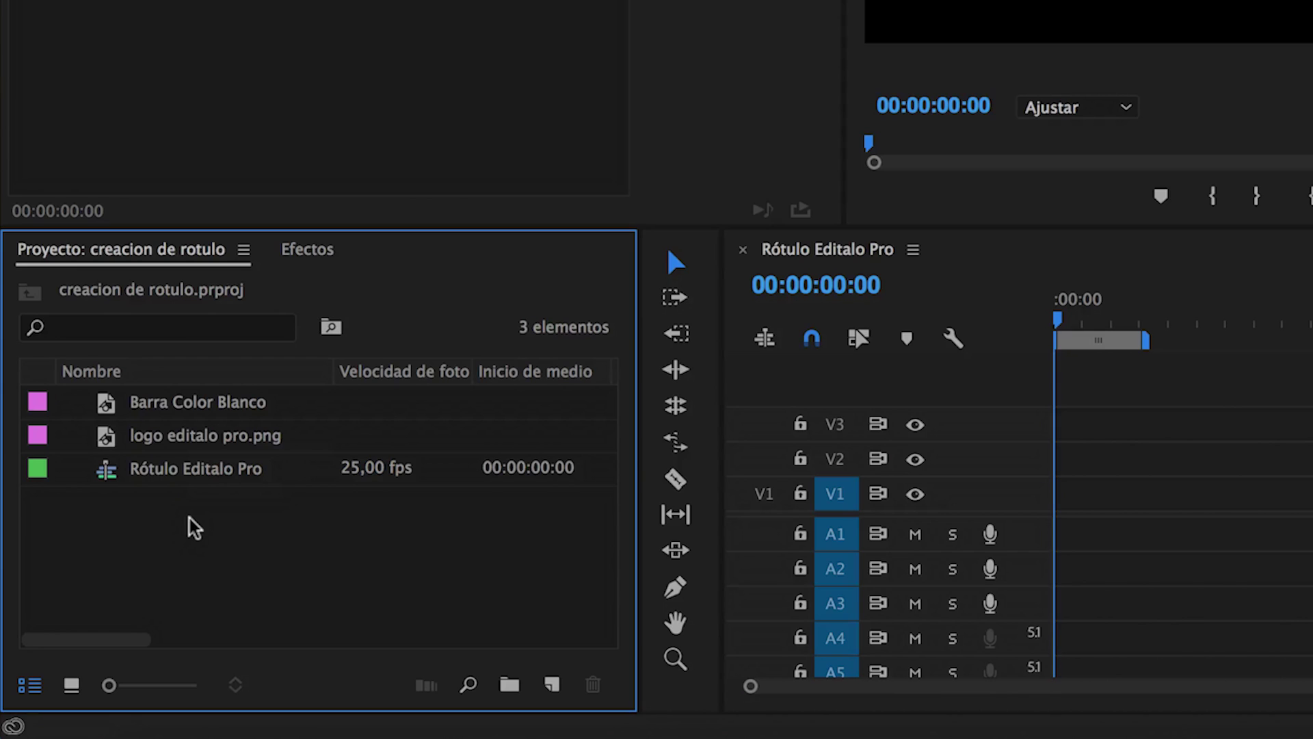
Copy and paste the white matte, renaming the copy Barra Color Naranja.
right_click(195, 408)
left_click(253, 463)
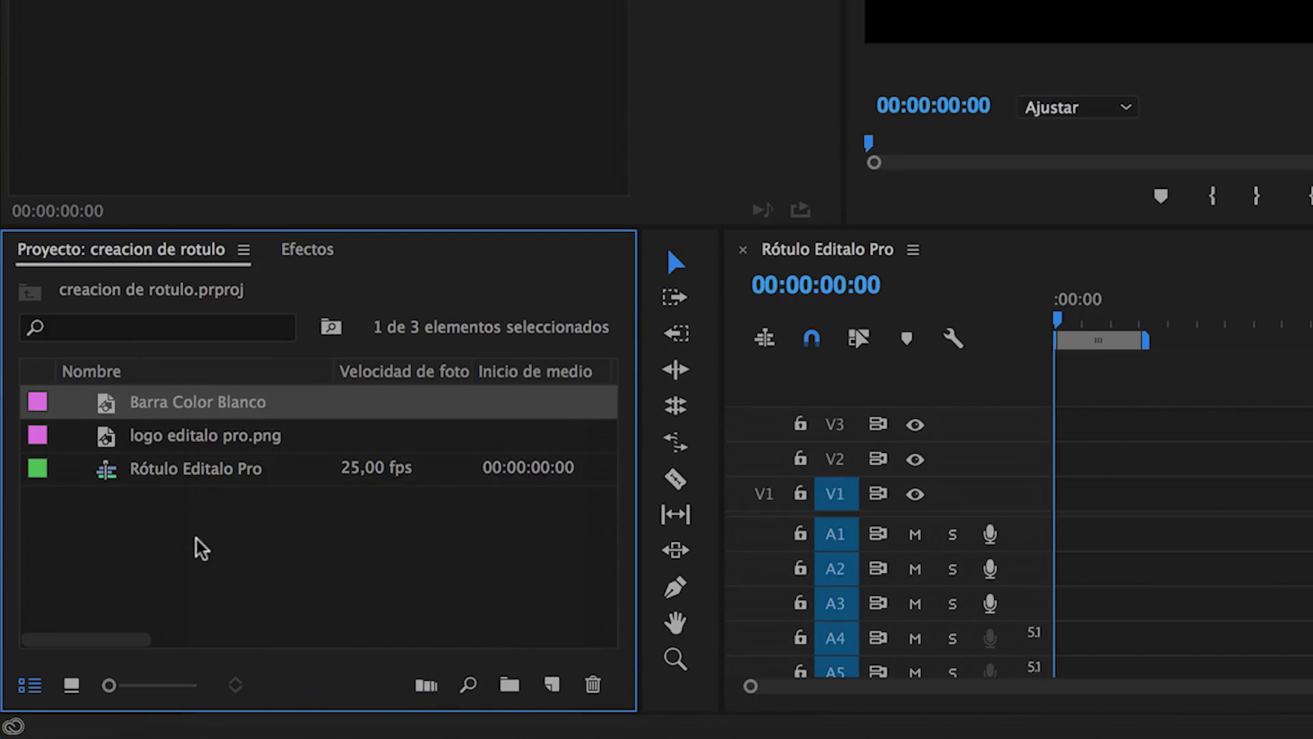
right_click(200, 545)
left_click(262, 514)
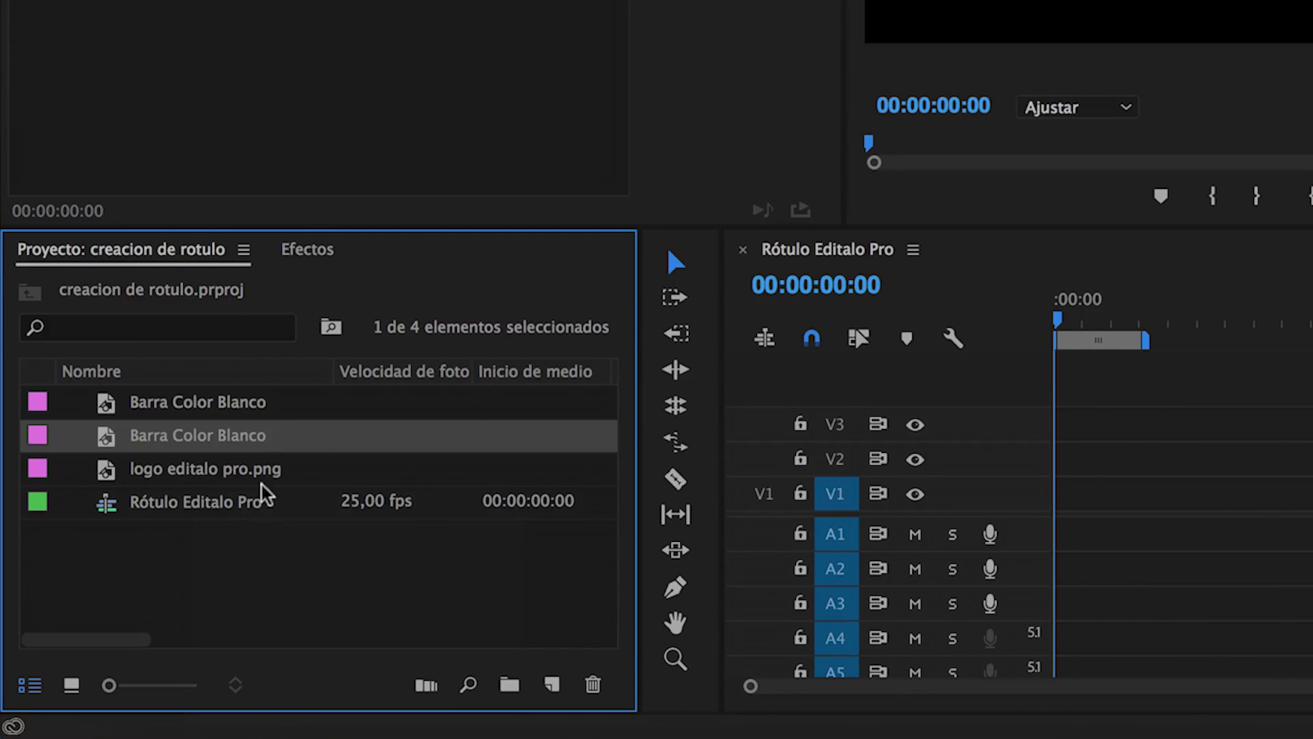
left_click(272, 436)
key("Right")
key("BackSpace")
key("BackSpace")
key("BackSpace")
type("Naranja")
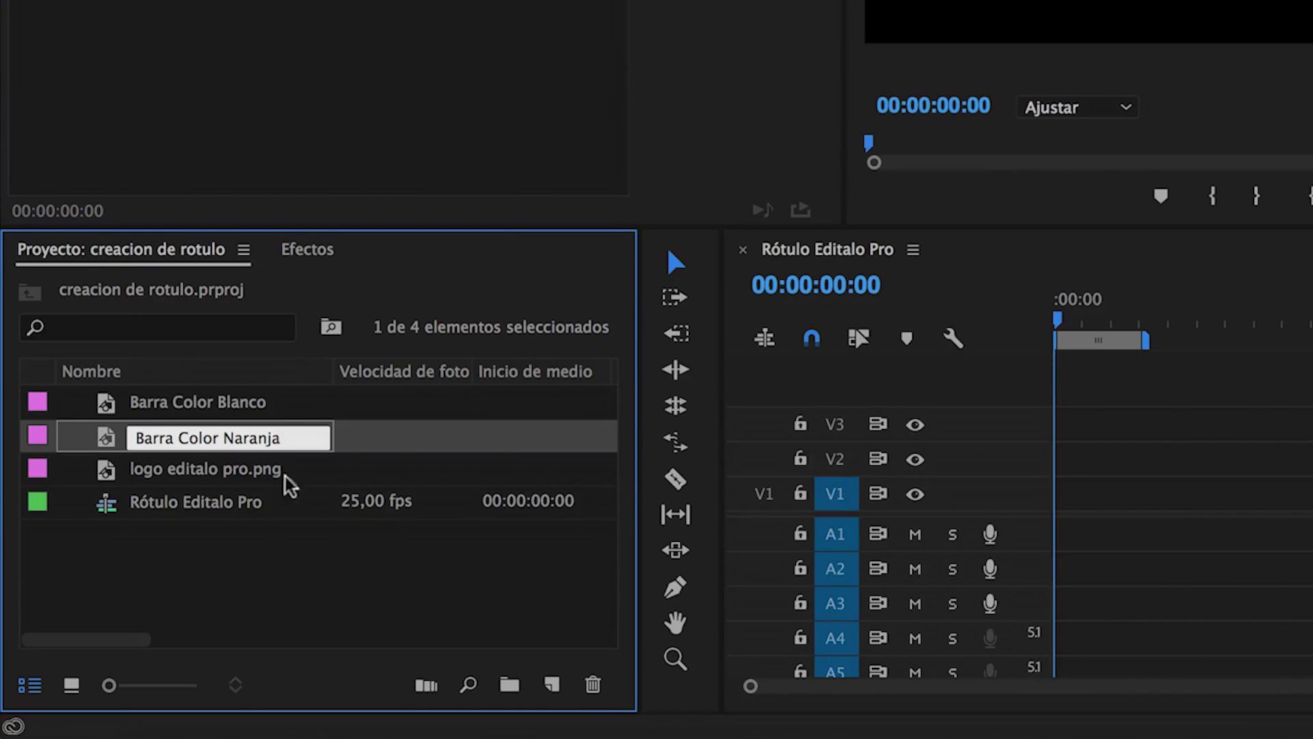
left_click(299, 577)
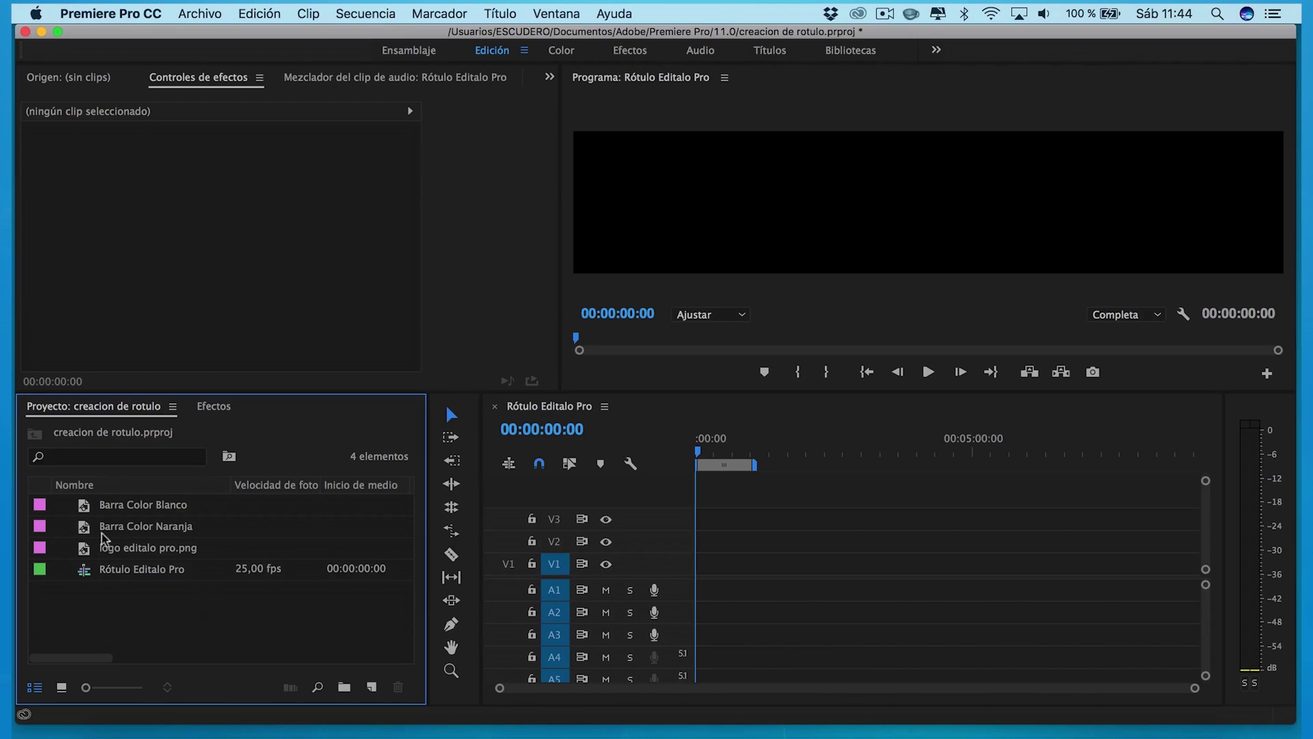
Recolour Barra Color Naranja to orange FF9500.
double_click(102, 528)
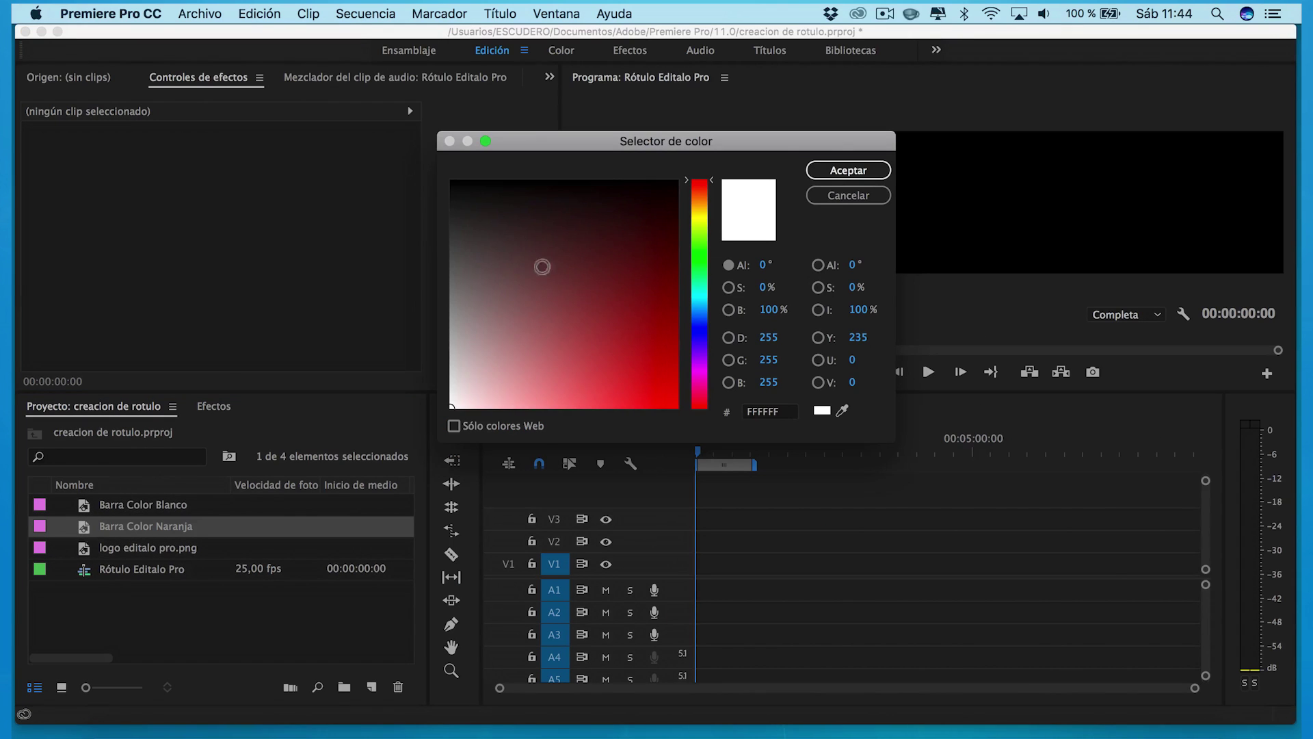
left_click(705, 203)
left_click(677, 407)
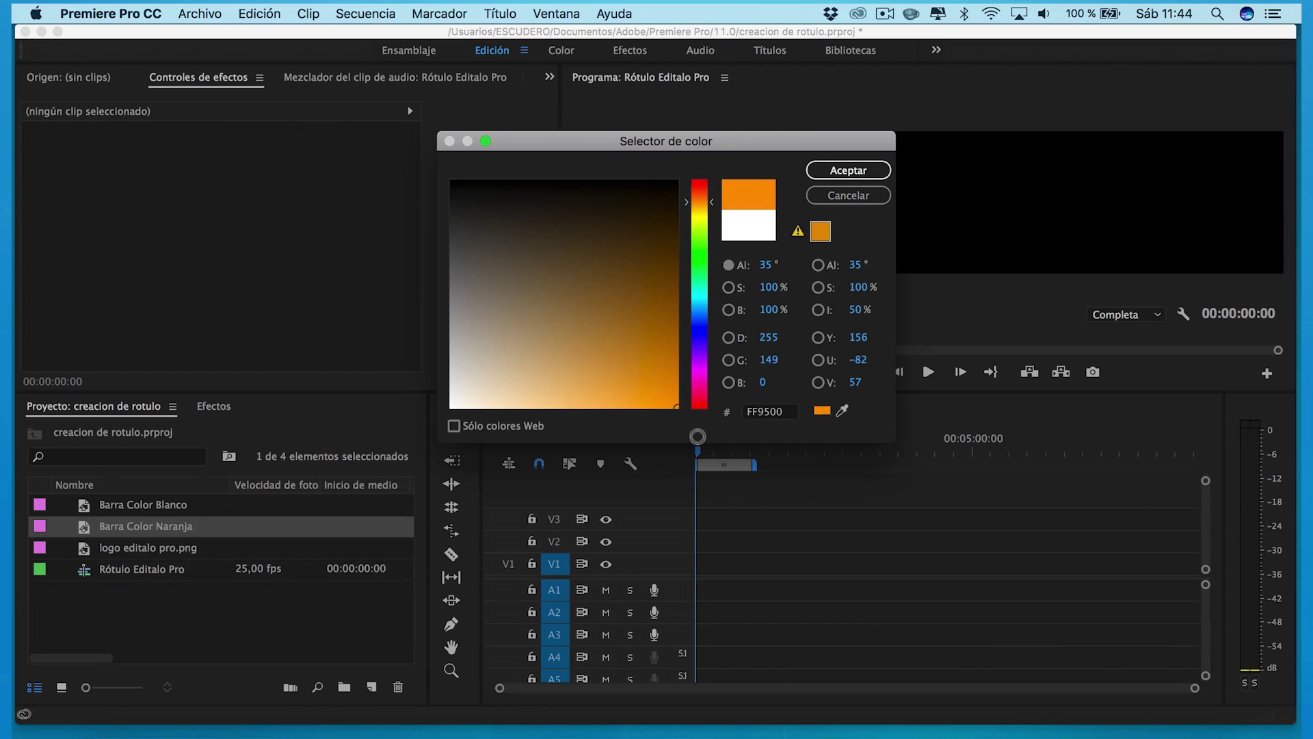
left_click(852, 171)
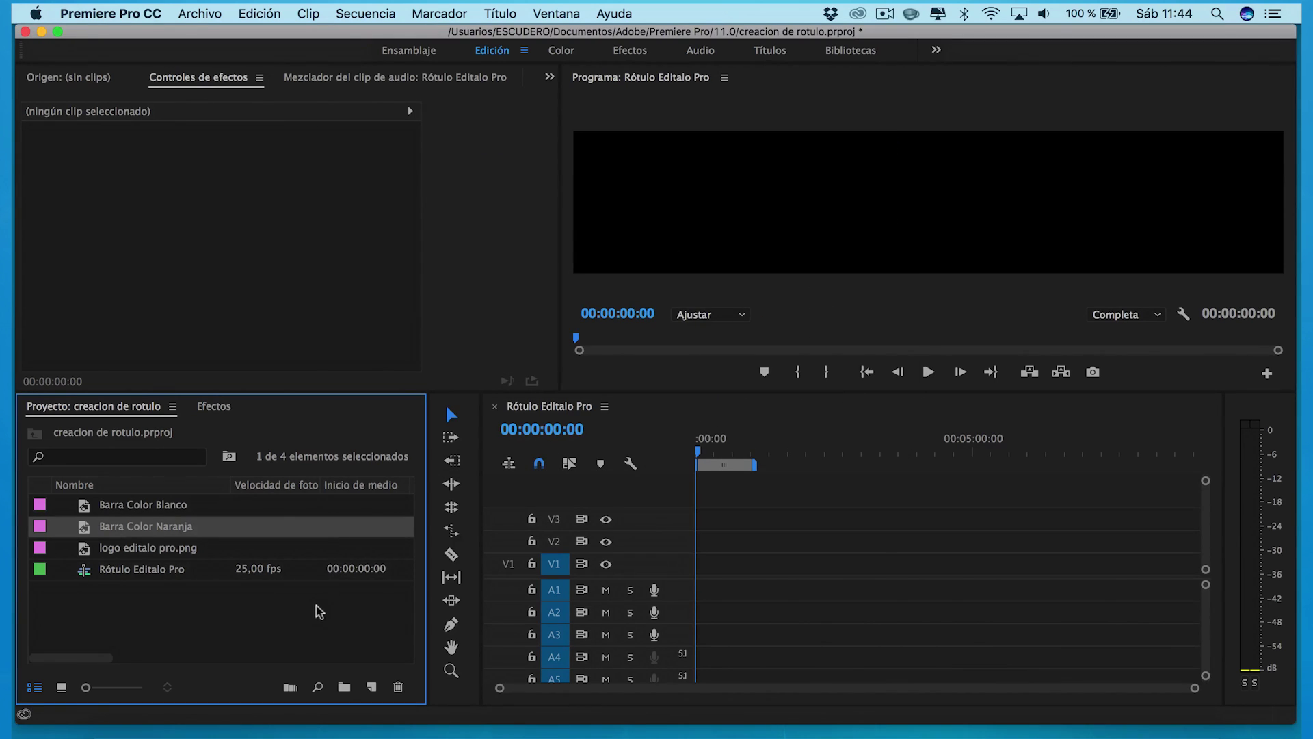
left_click(316, 606)
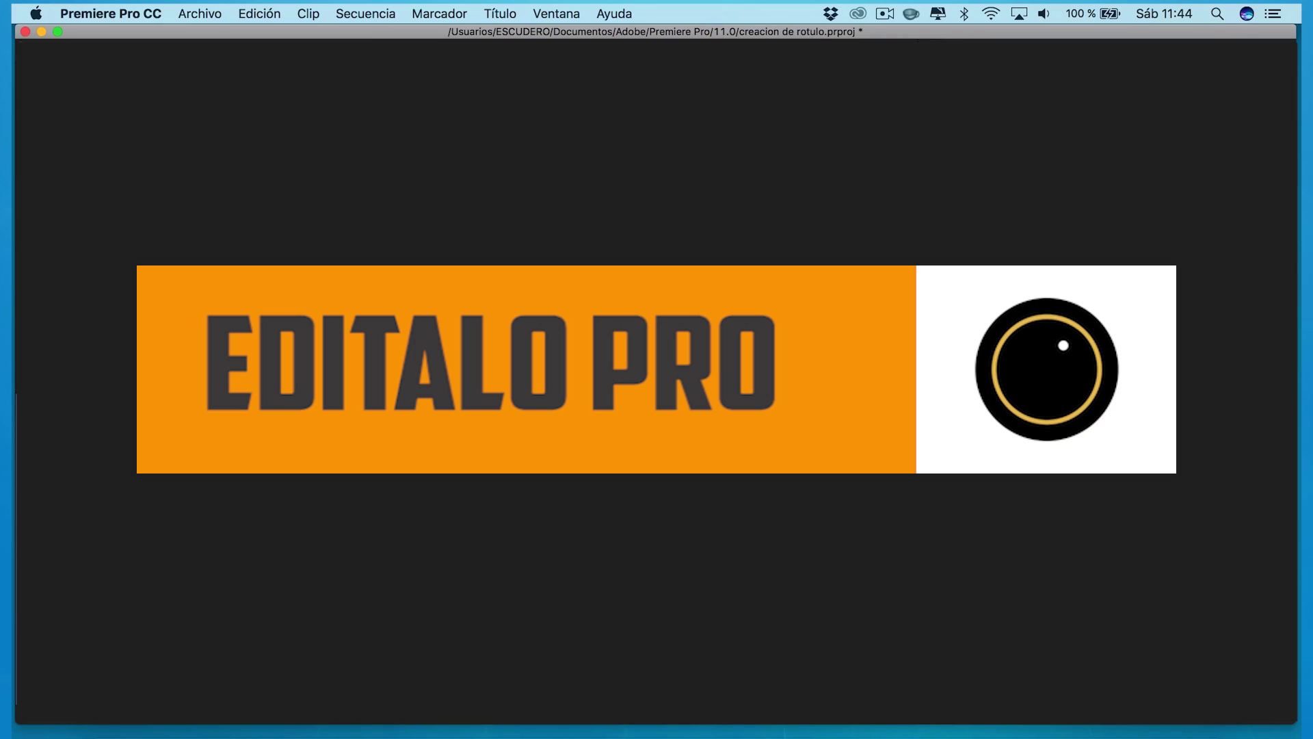
Put Barra Color Naranja at 00:00 on V1 and extend it to five seconds.
key("Escape")
left_click_drag(86, 532, 694, 569)
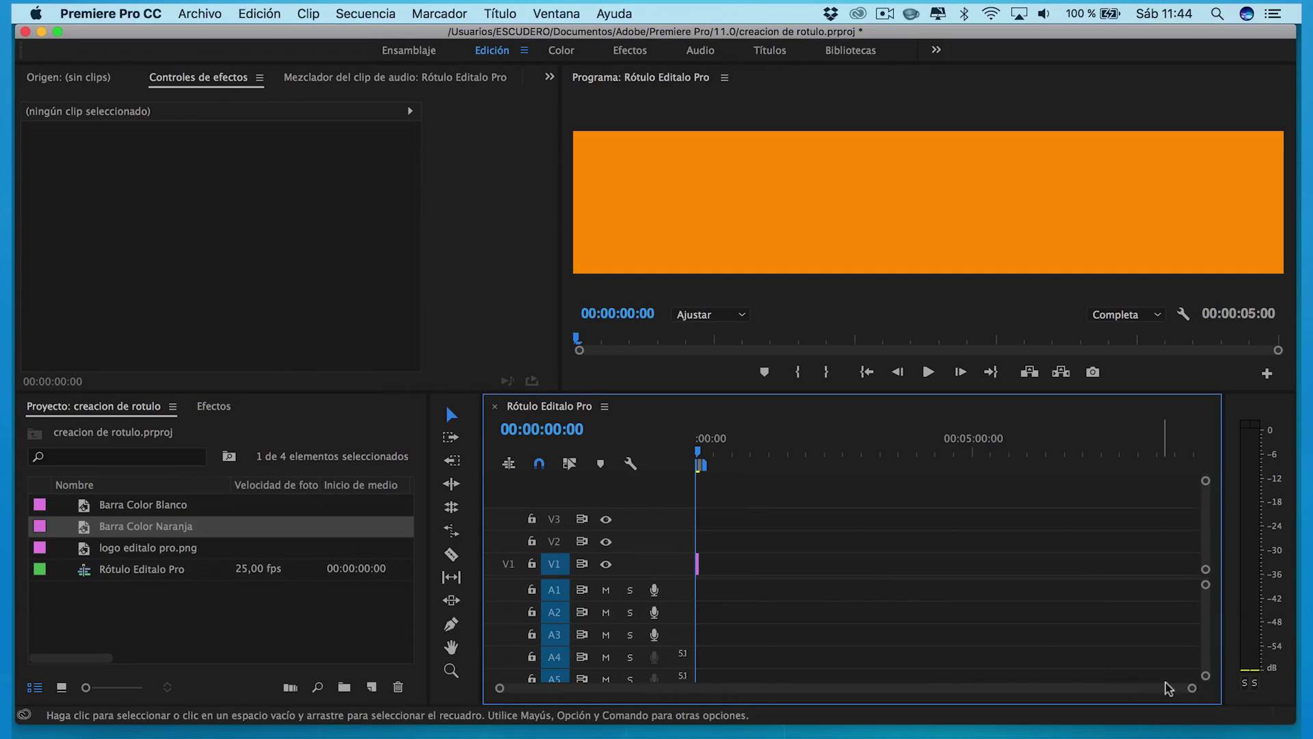
left_click_drag(1166, 683, 884, 703)
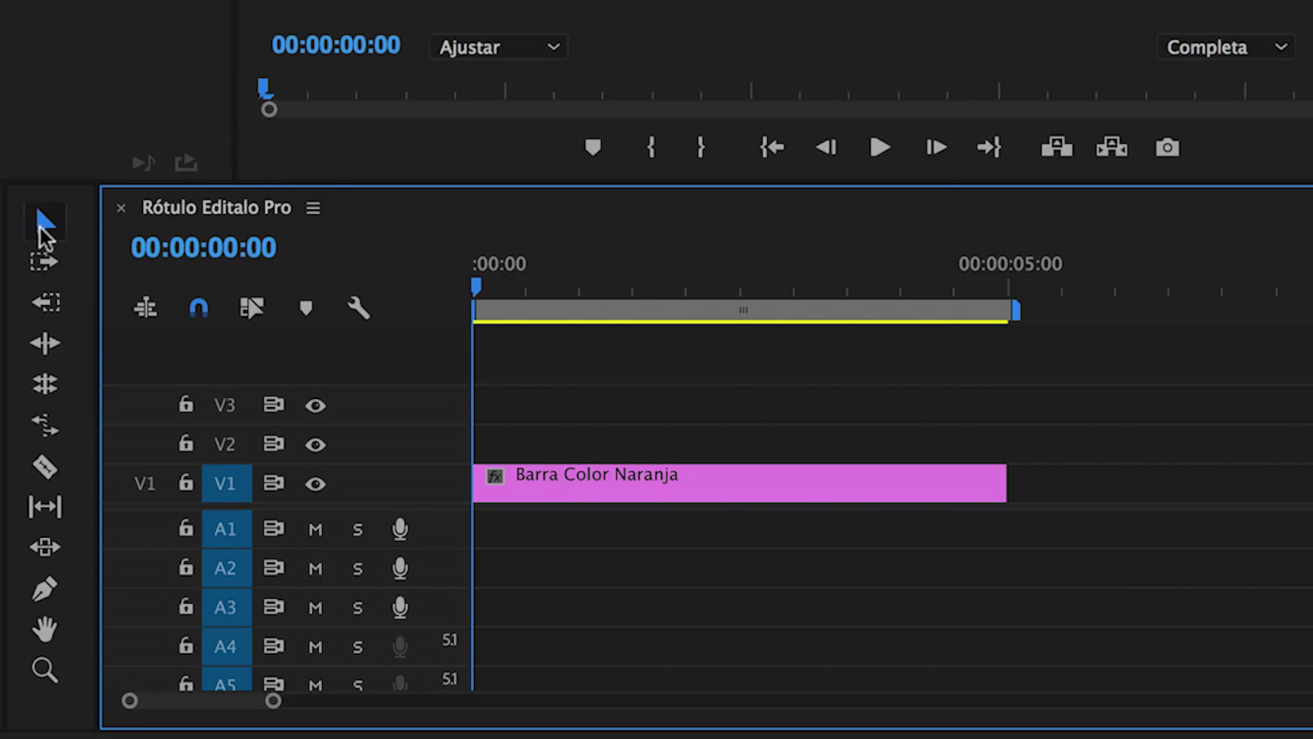
mouse_move(1005, 481)
left_mouse_down()
mouse_move(1212, 481)
mouse_move(997, 491)
left_mouse_up()
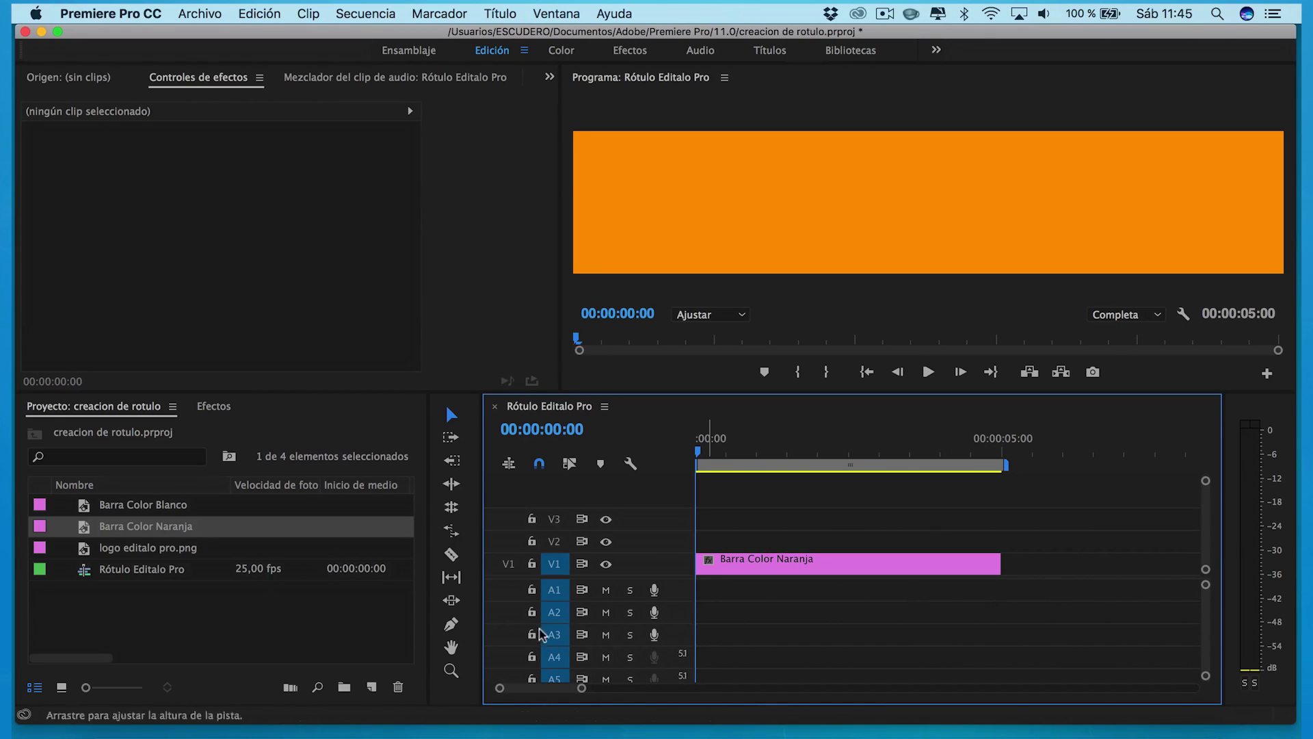
Create a title named Título Rotulo containing the text 'Editalo Pro'.
left_click(375, 686)
left_click(400, 602)
left_click(674, 426)
type("Título Rotulo")
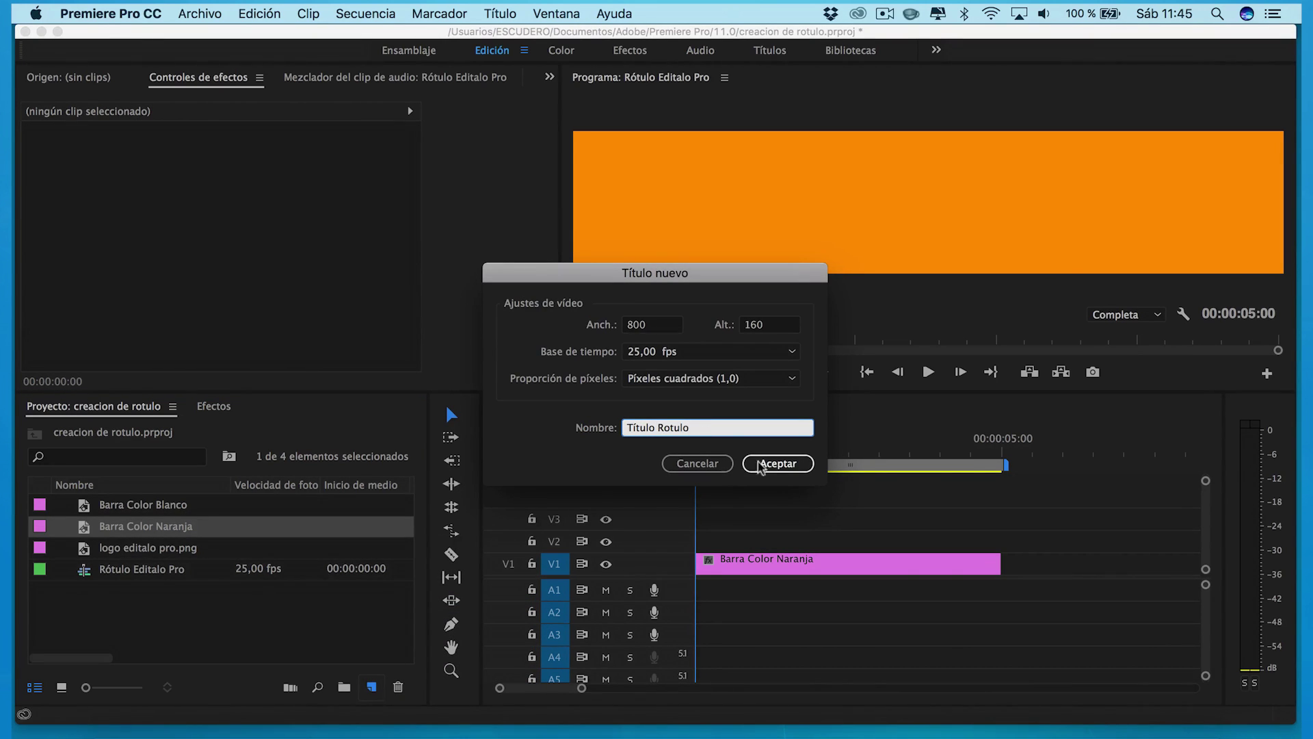
left_click(777, 464)
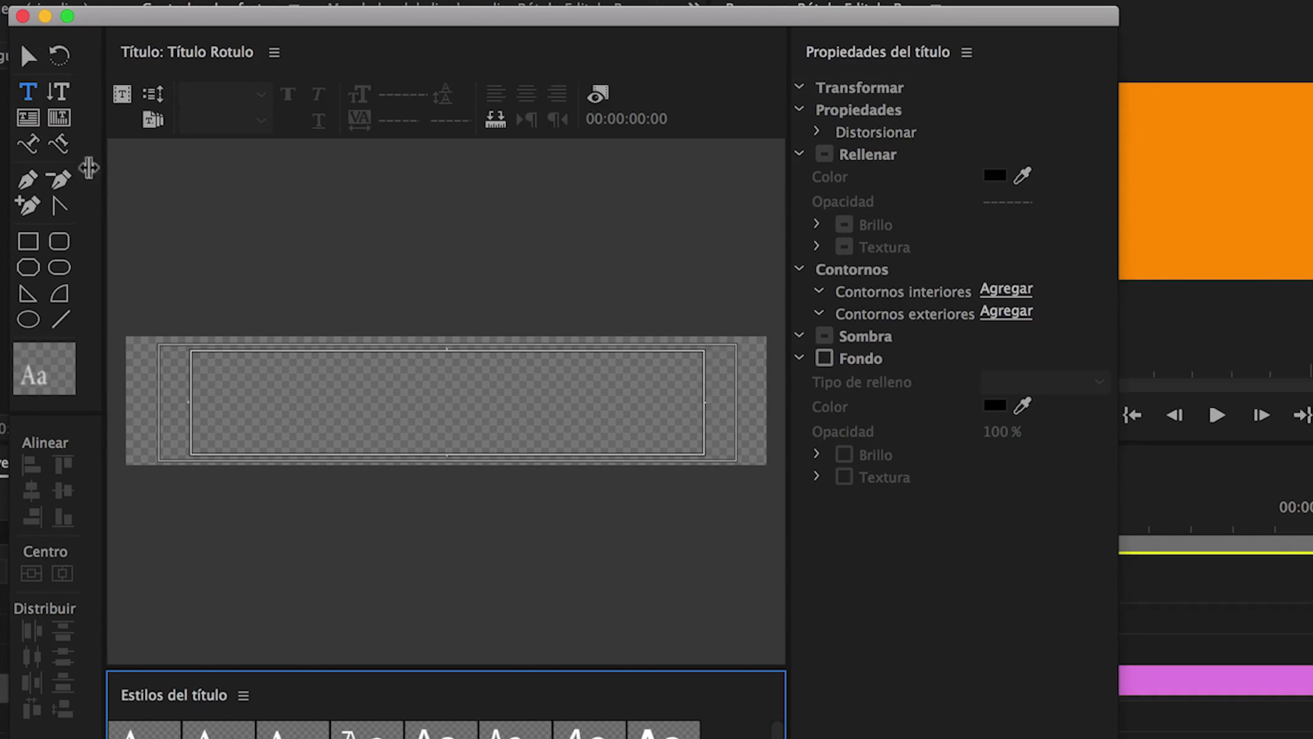
left_click(222, 402)
type("Editalo Pro")
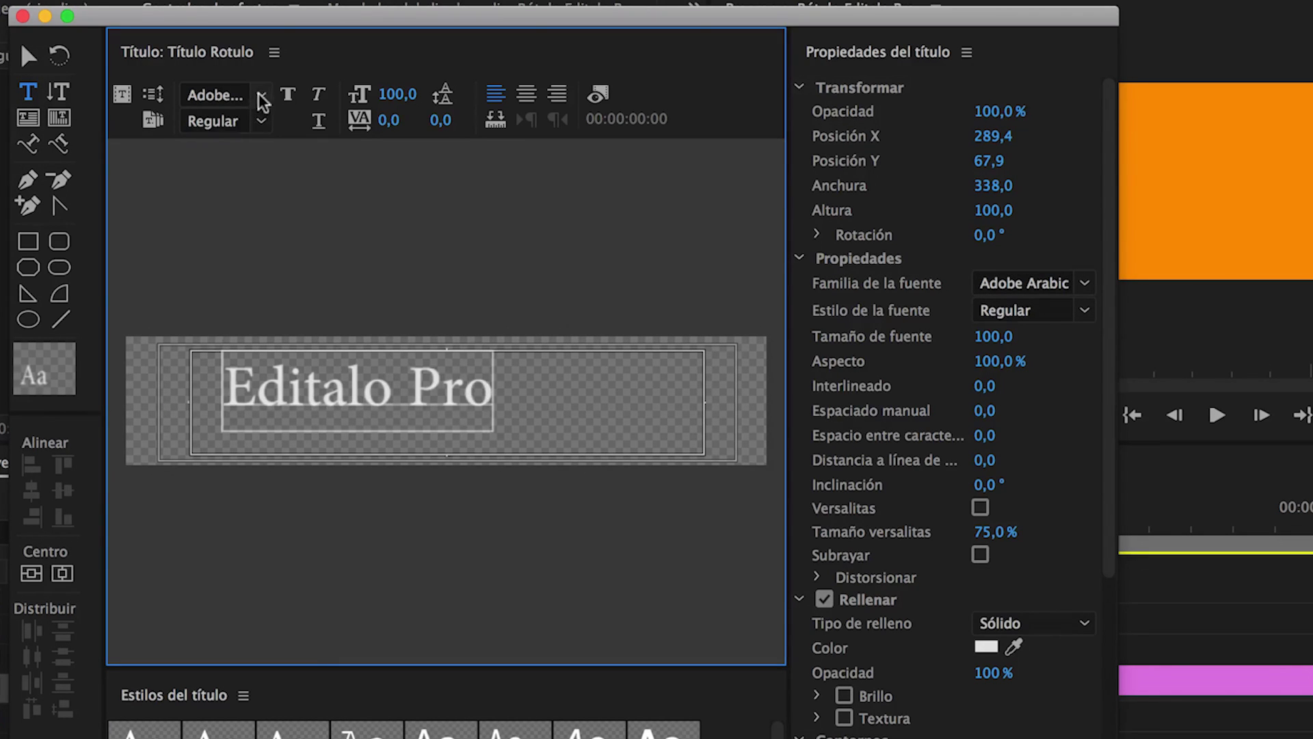
Set the text to American Captain, stretch it wider and fill it dark grey 3B3838.
left_click(260, 95)
scroll(463, 397, "down", 10)
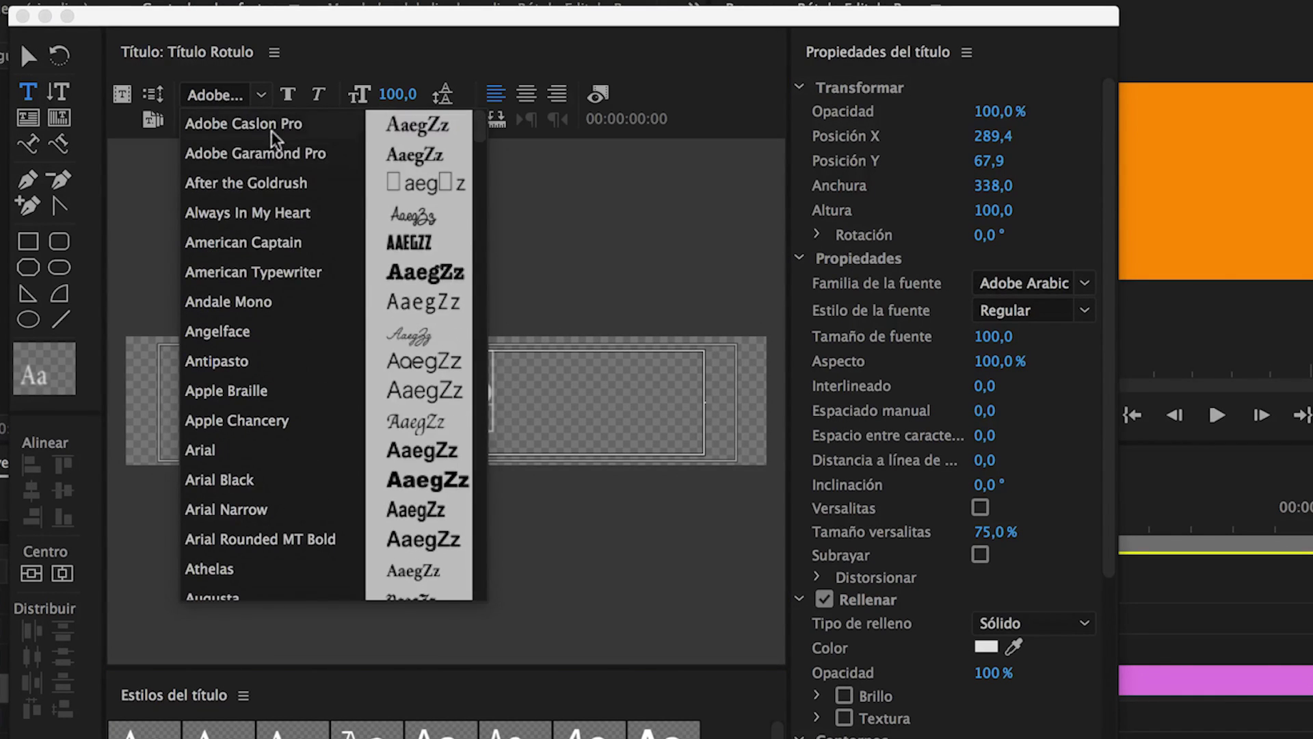
left_click(266, 242)
mouse_move(488, 418)
left_mouse_down()
mouse_move(441, 433)
mouse_move(528, 407)
left_mouse_up()
left_click_drag(433, 416, 428, 414)
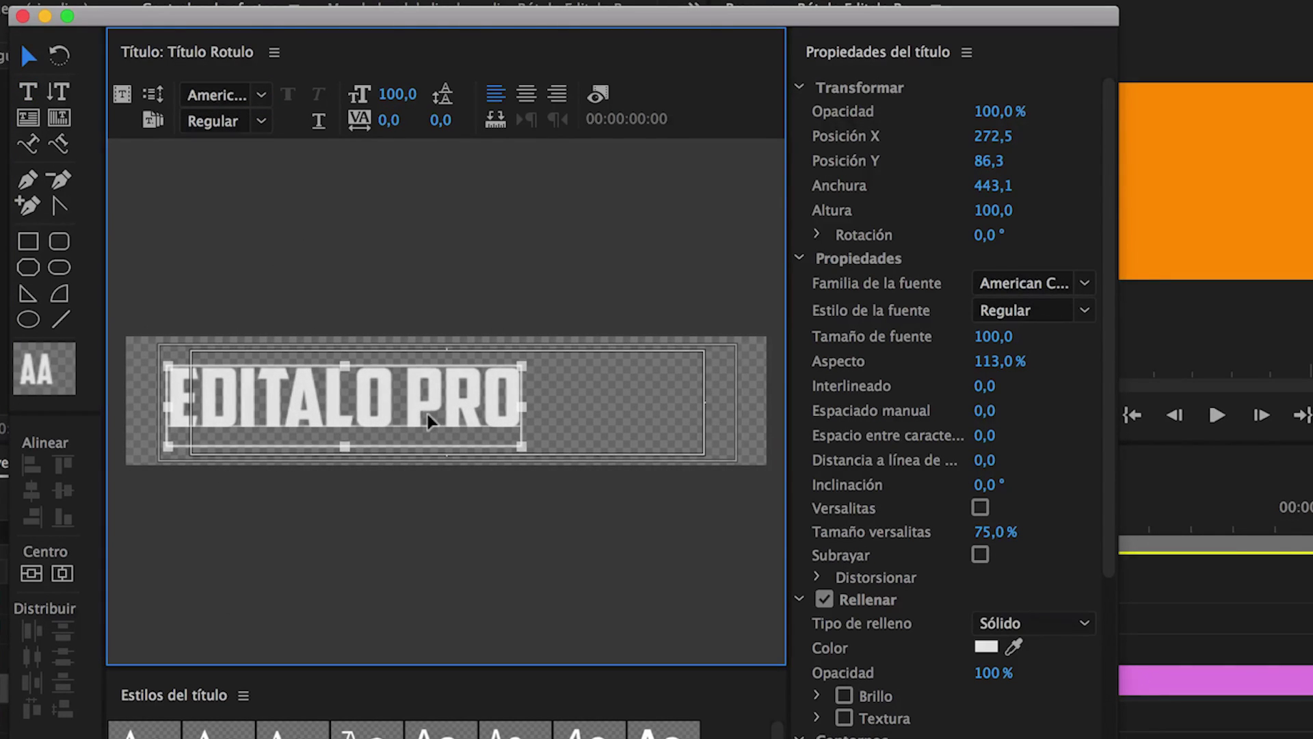
left_click(979, 644)
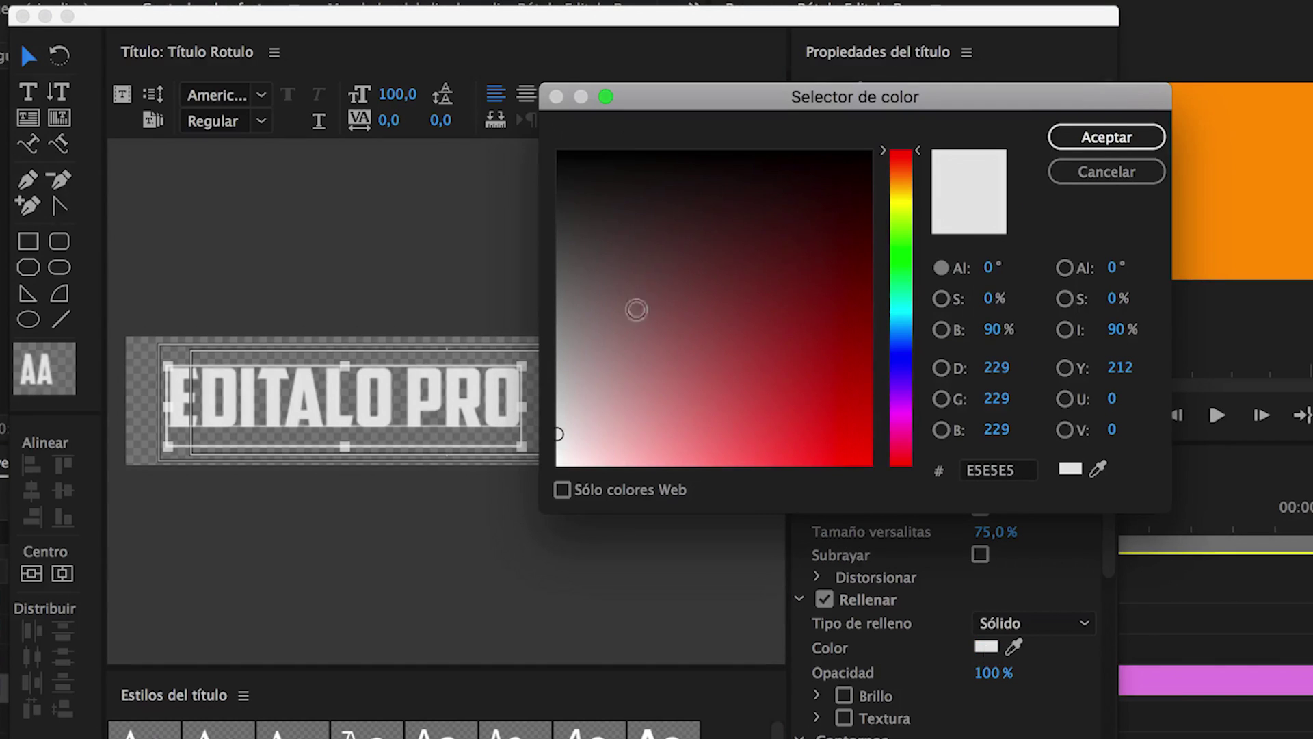
left_click_drag(636, 309, 575, 227)
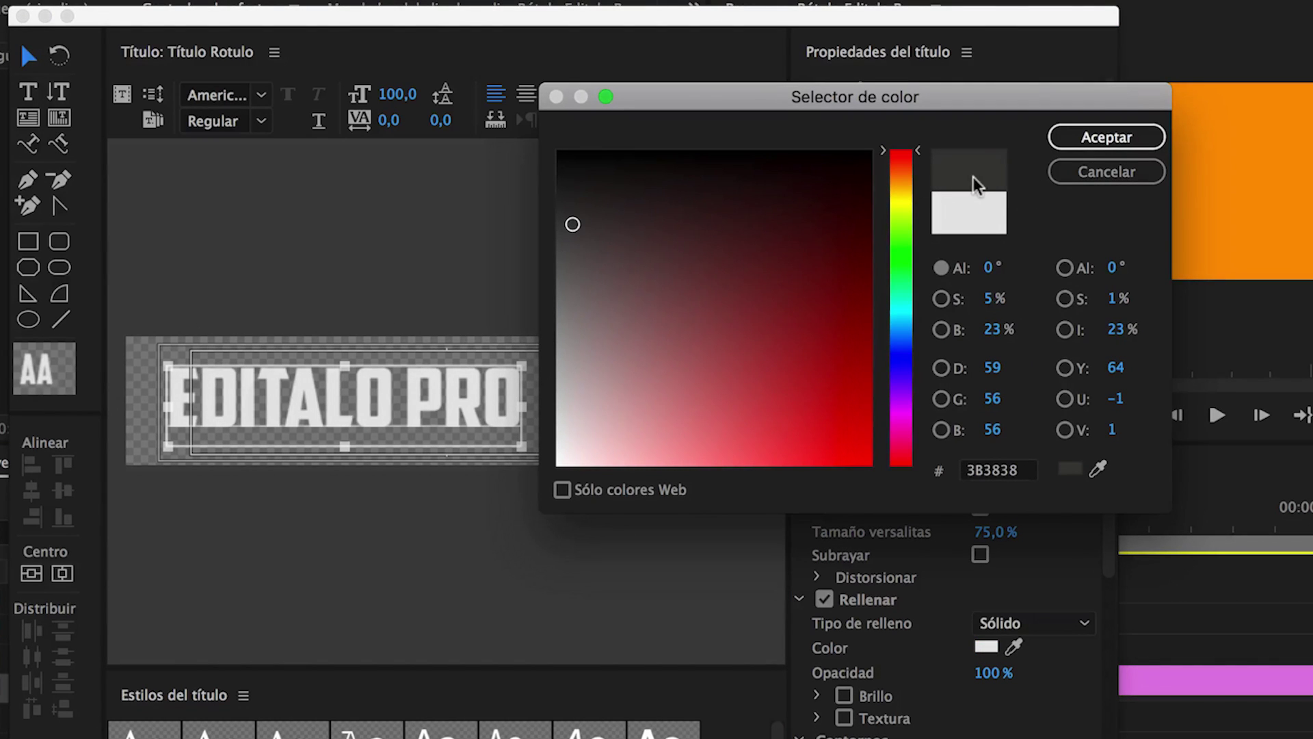
left_click(1097, 137)
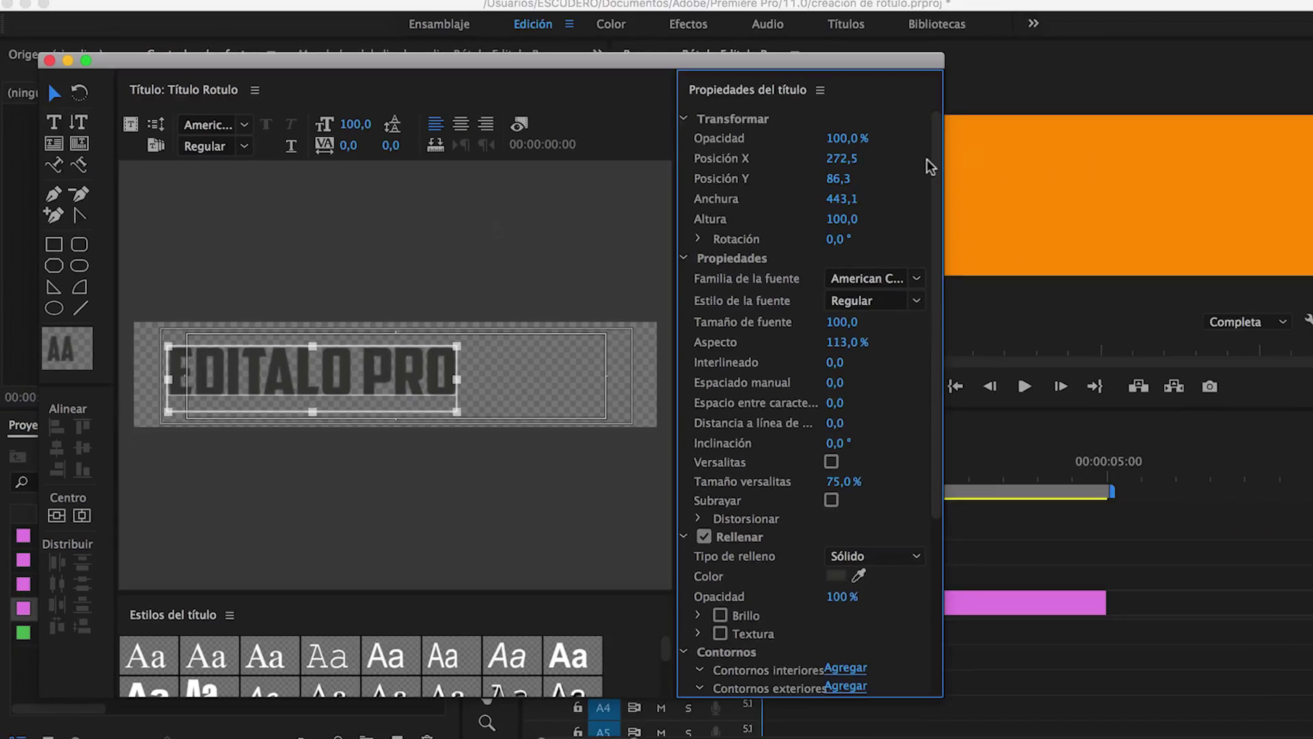
Place Título Rotulo on V2 above the orange bar.
left_click(50, 60)
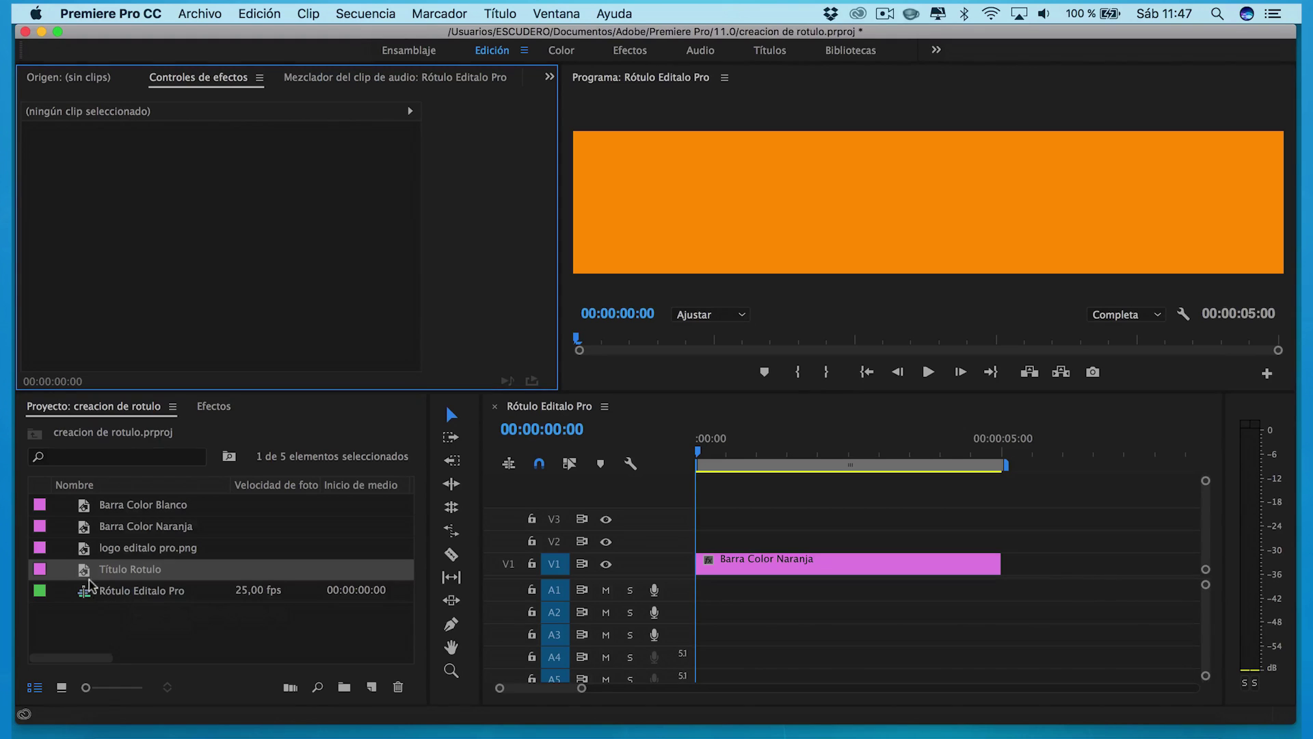
left_click(82, 576)
left_click_drag(82, 576, 667, 547)
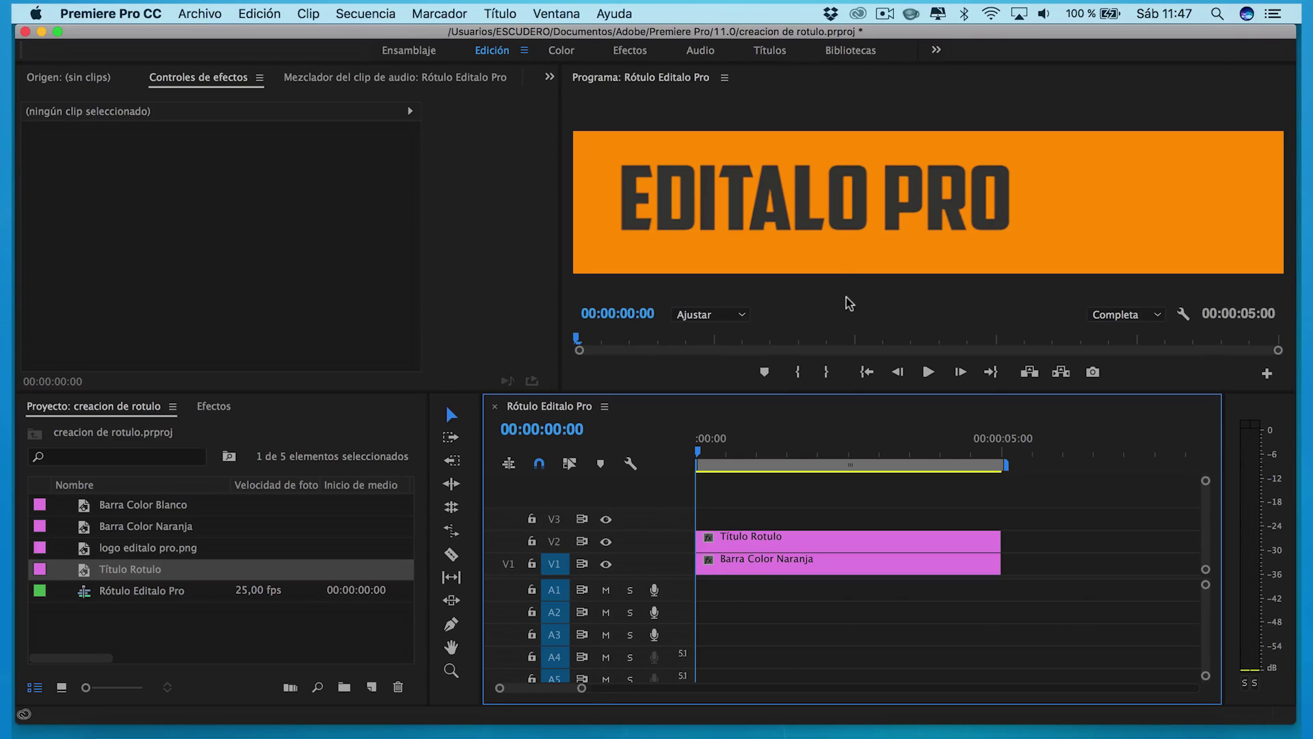
Move the title and orange bar up one track and add Barra Color Blanco on V1.
left_click_drag(1035, 524, 982, 562)
left_click_drag(839, 534, 840, 513)
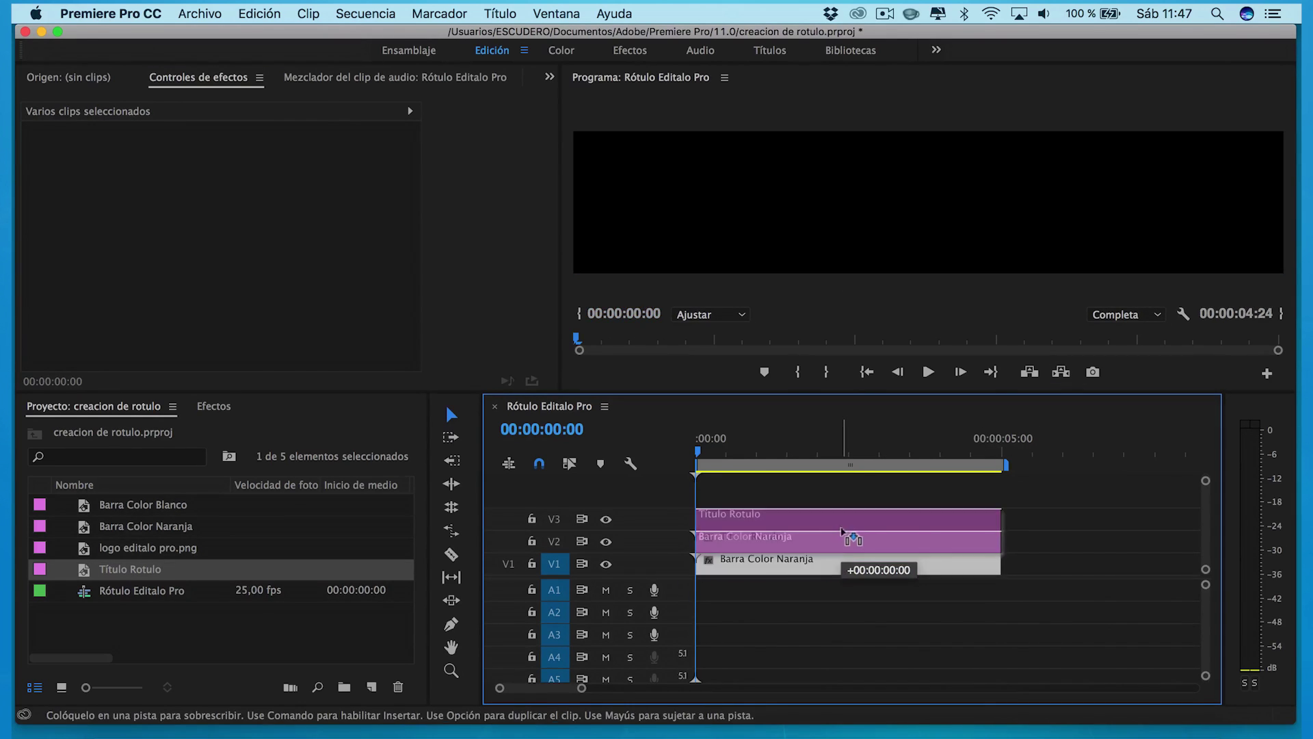
left_click(1035, 528)
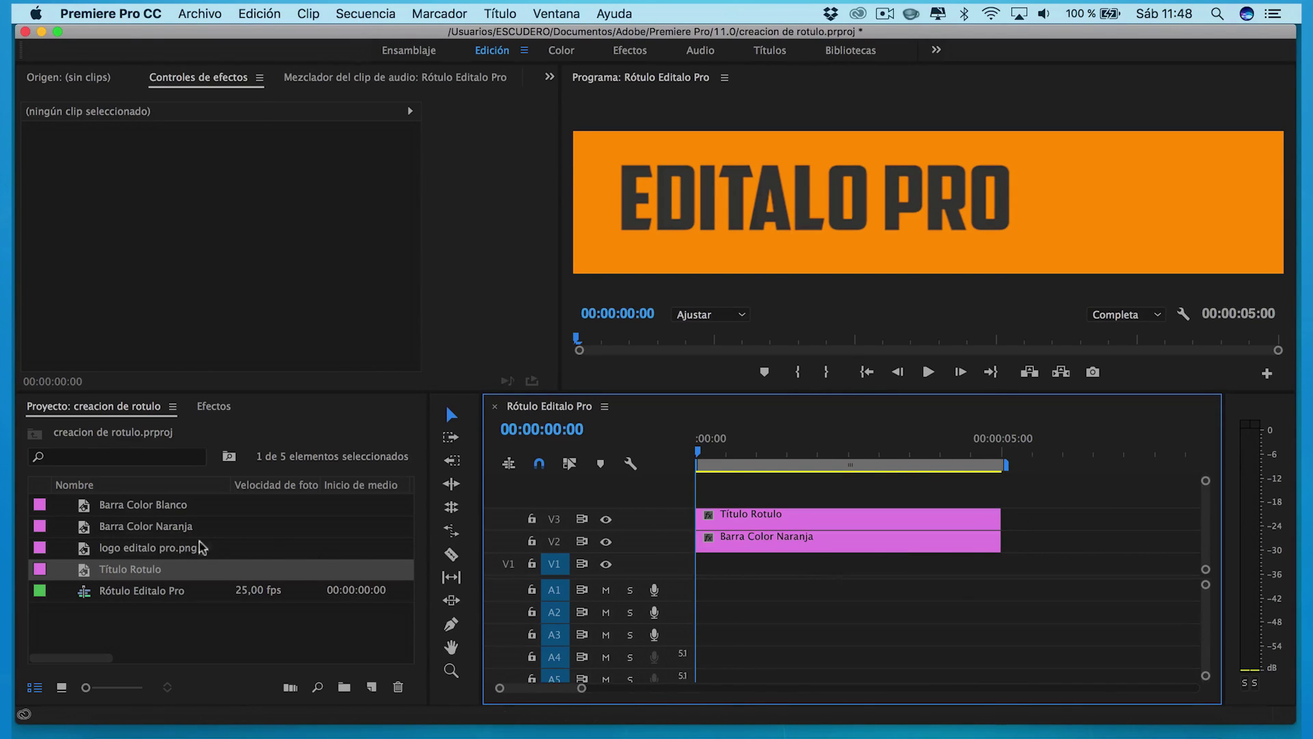
left_click_drag(141, 505, 629, 573)
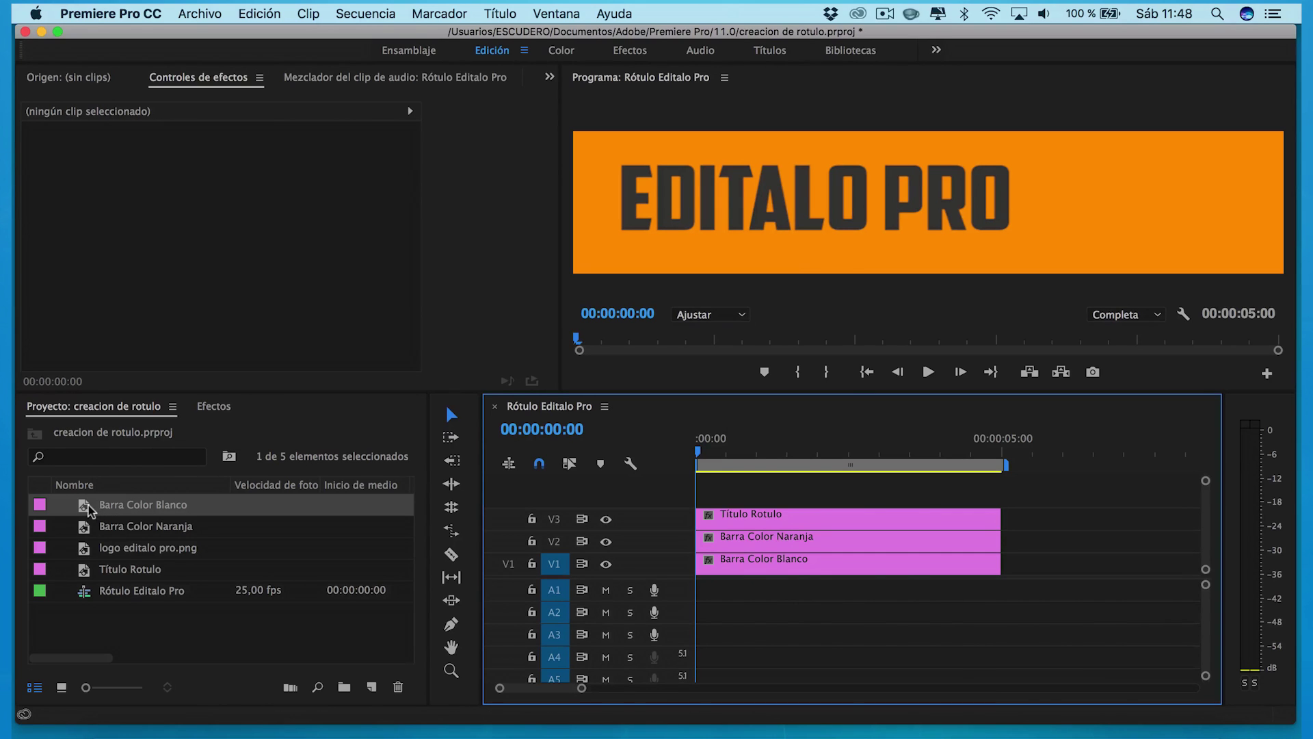
Add another Barra Color Blanco clip on a new V4 track and select it.
left_click_drag(88, 505, 694, 488)
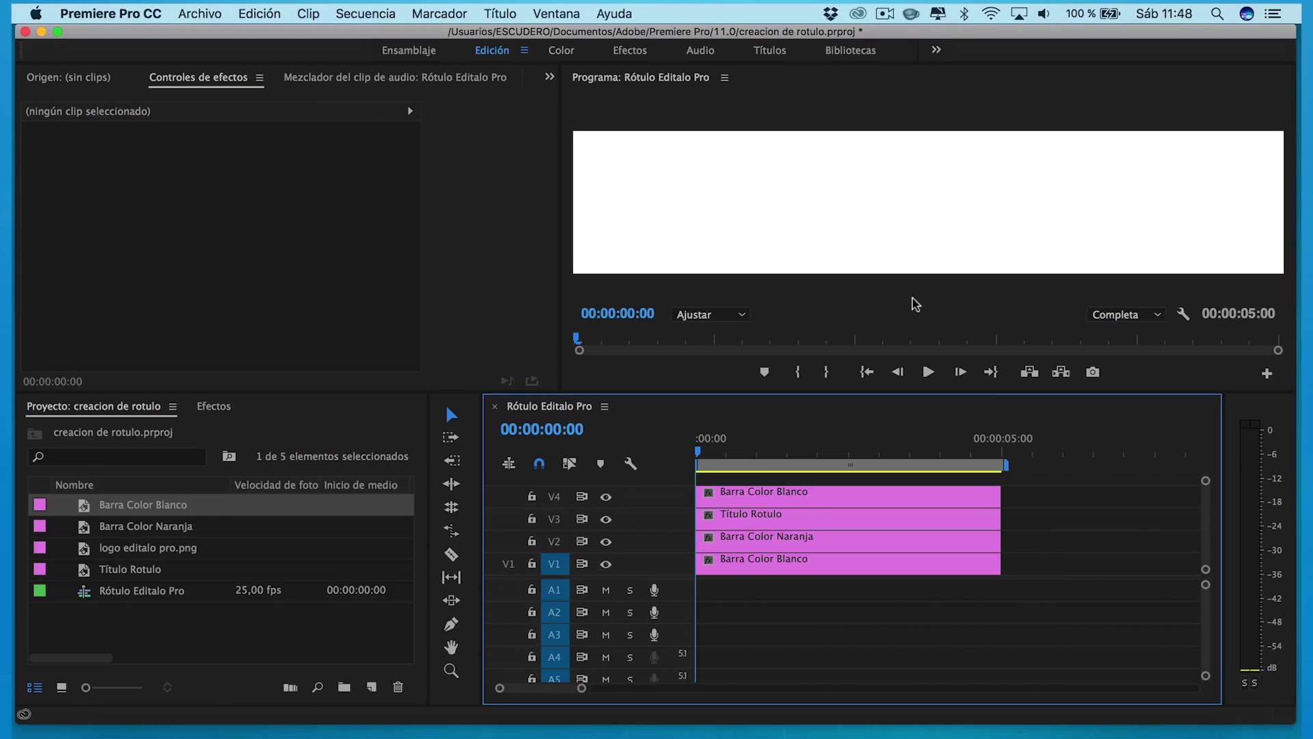
left_click(763, 496)
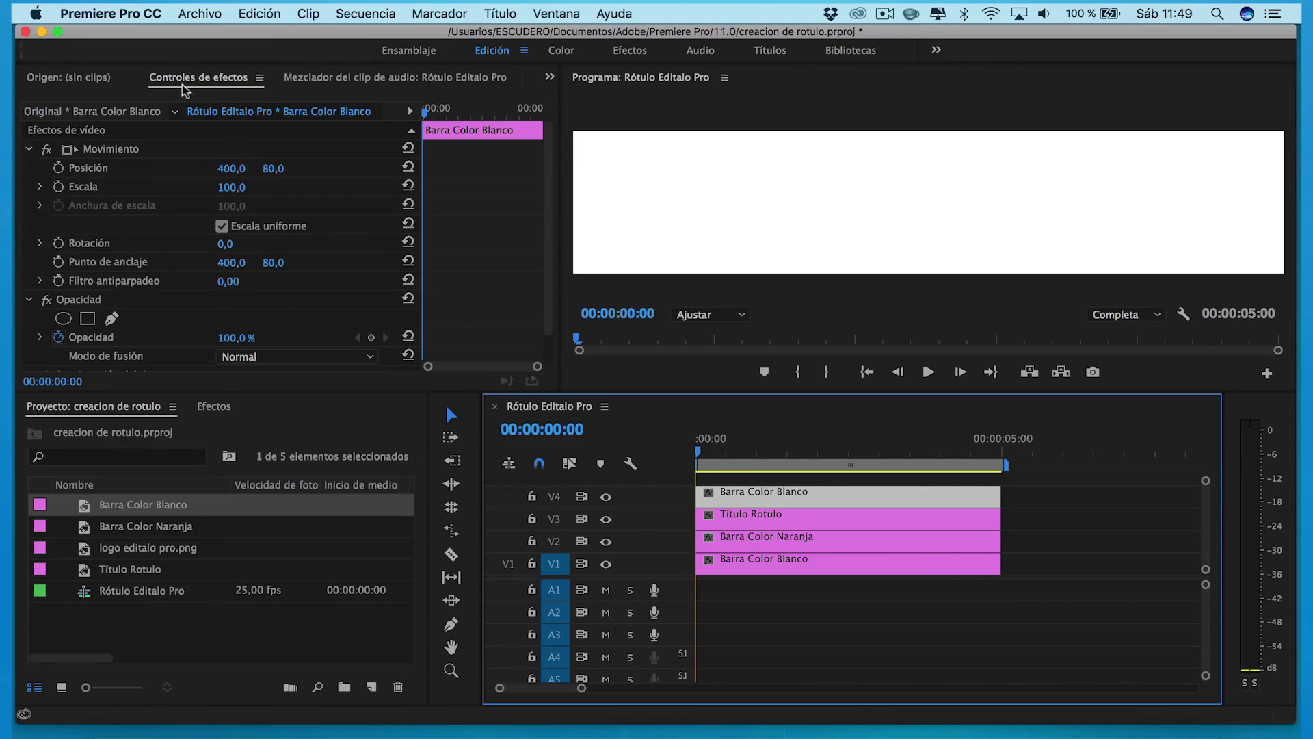
Set the V4 white bar to Y -64, add a V5 bar at X 1180, and put the logo on V6.
left_click_drag(274, 168, 173, 169)
left_click_drag(276, 168, 279, 168)
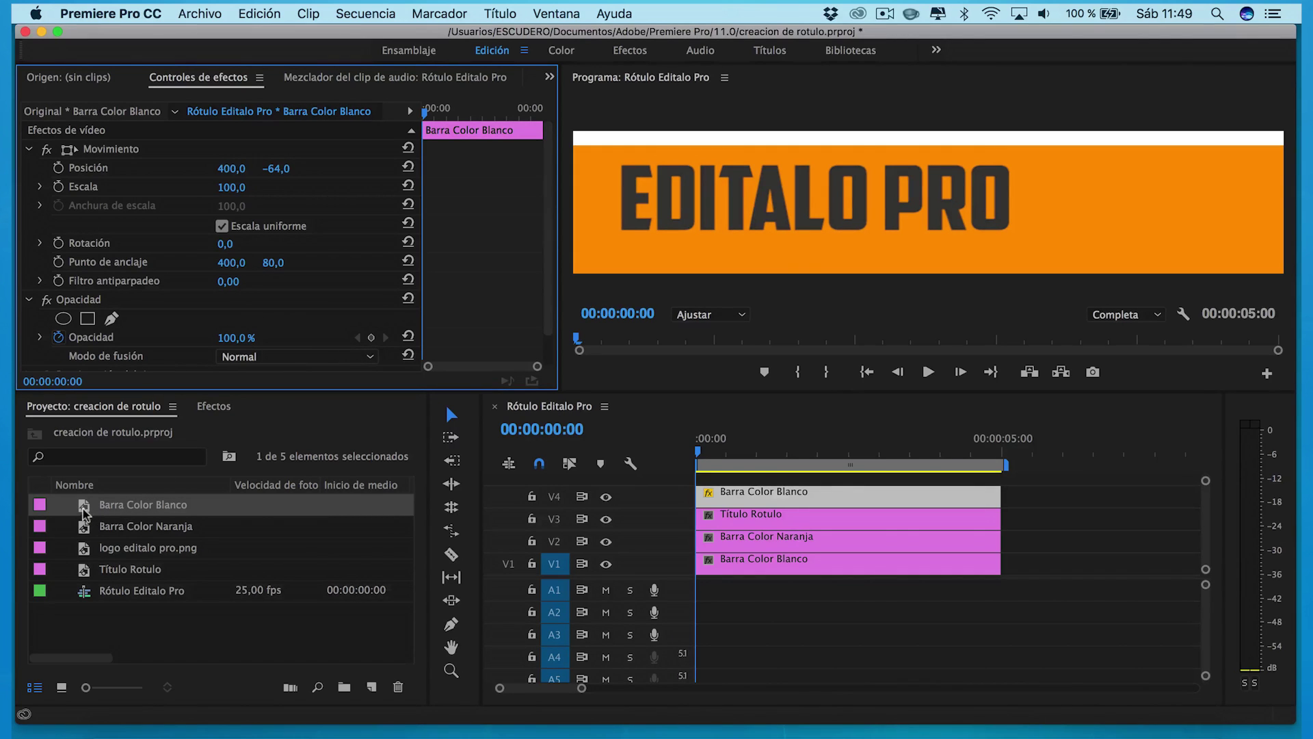
left_click_drag(84, 513, 689, 486)
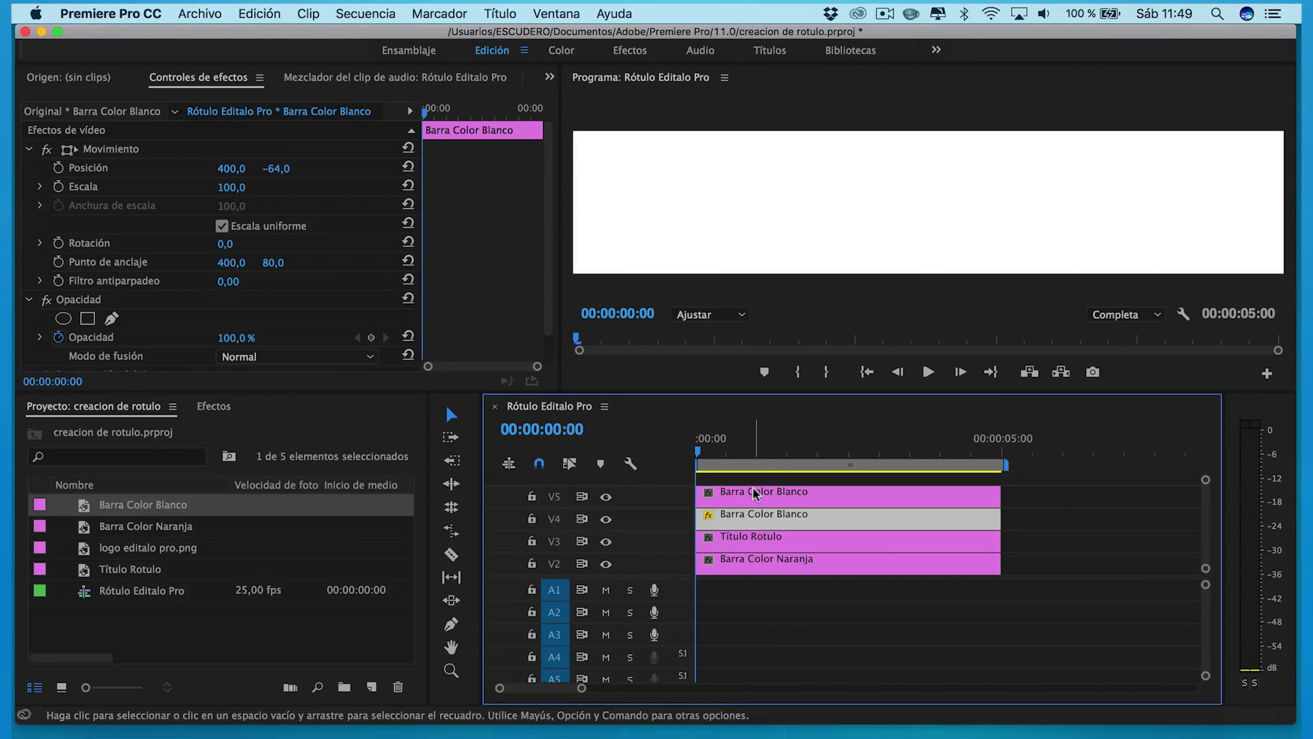
left_click(794, 489)
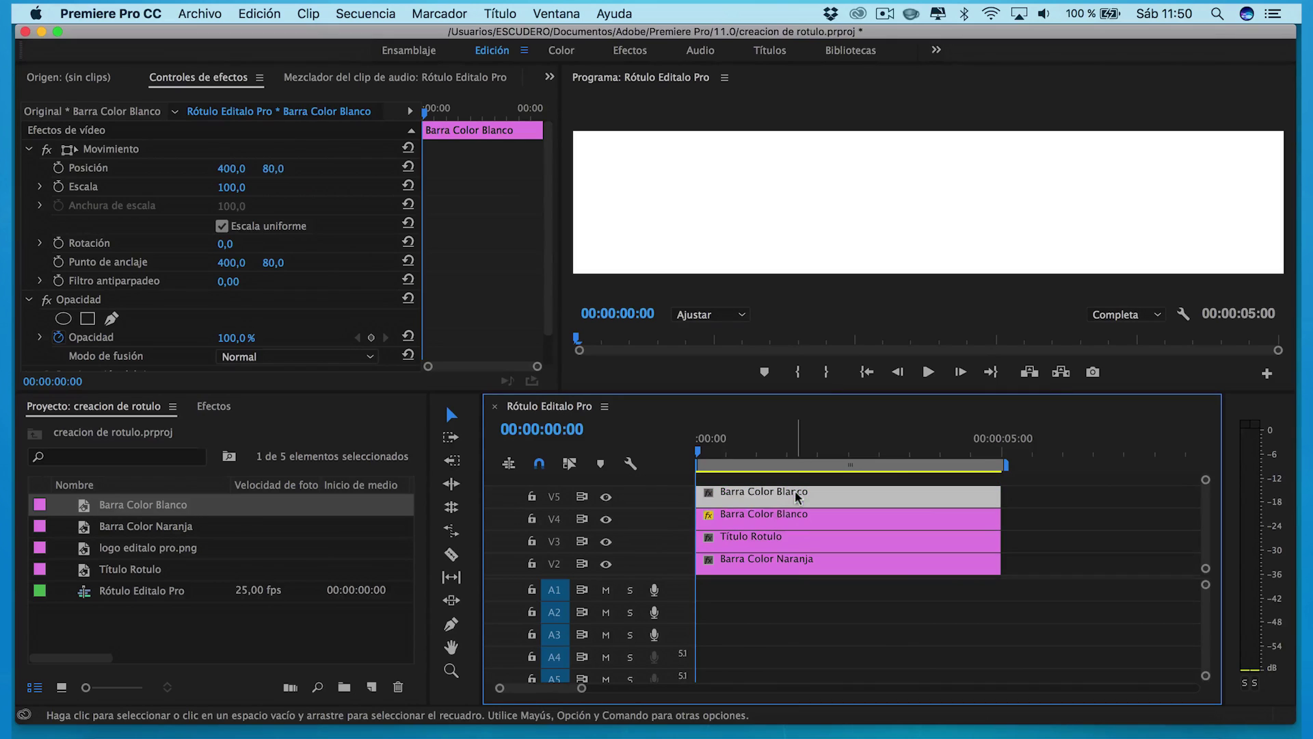
left_click_drag(231, 168, 765, 169)
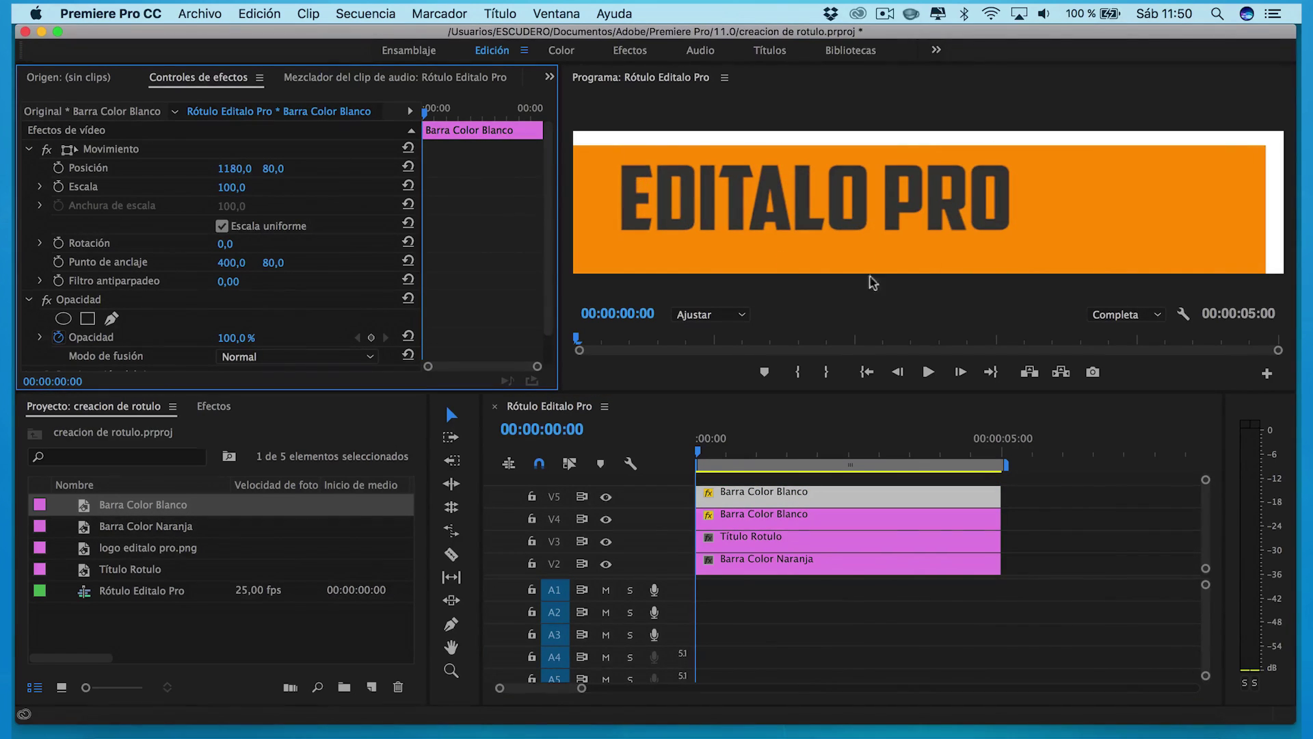
mouse_move(89, 547)
left_mouse_down()
mouse_move(480, 482)
mouse_move(765, 479)
left_mouse_up()
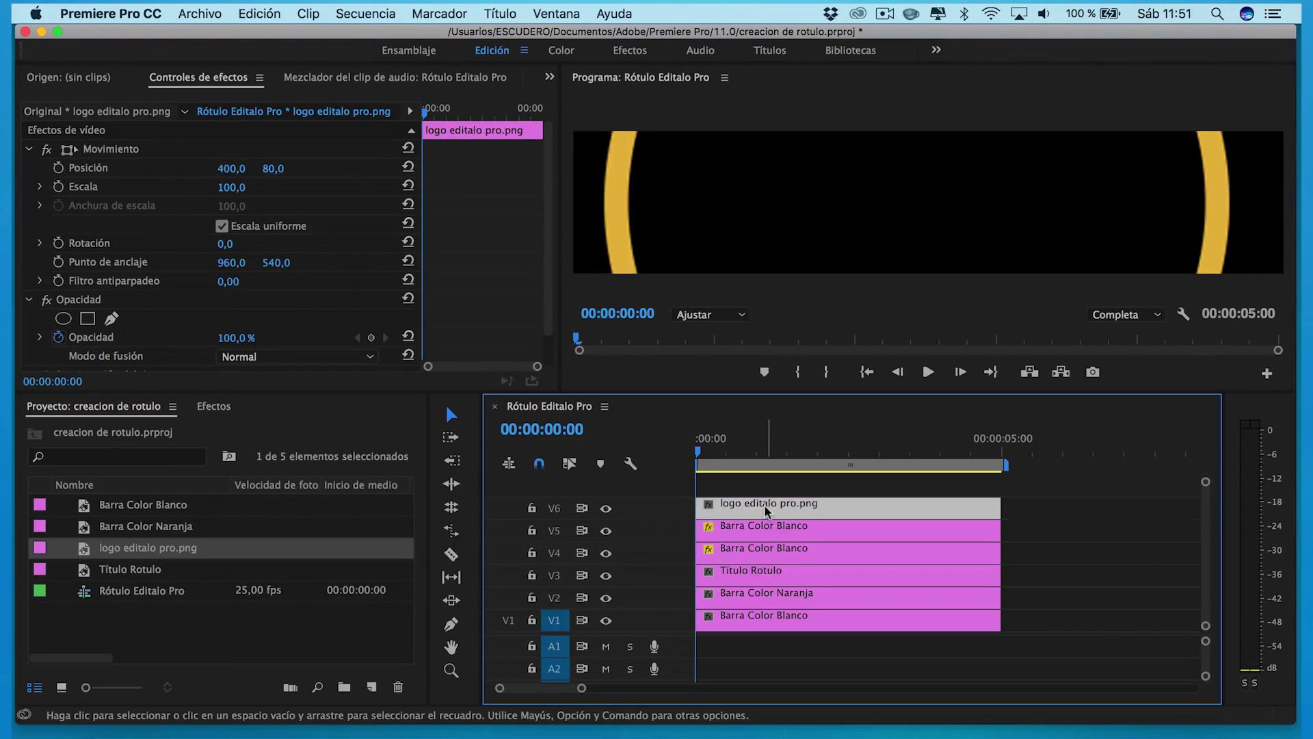
Scale the logo to 12 at Y 80, then play the animation full screen.
mouse_move(231, 186)
left_mouse_down()
mouse_move(171, 187)
mouse_move(436, 168)
left_mouse_up()
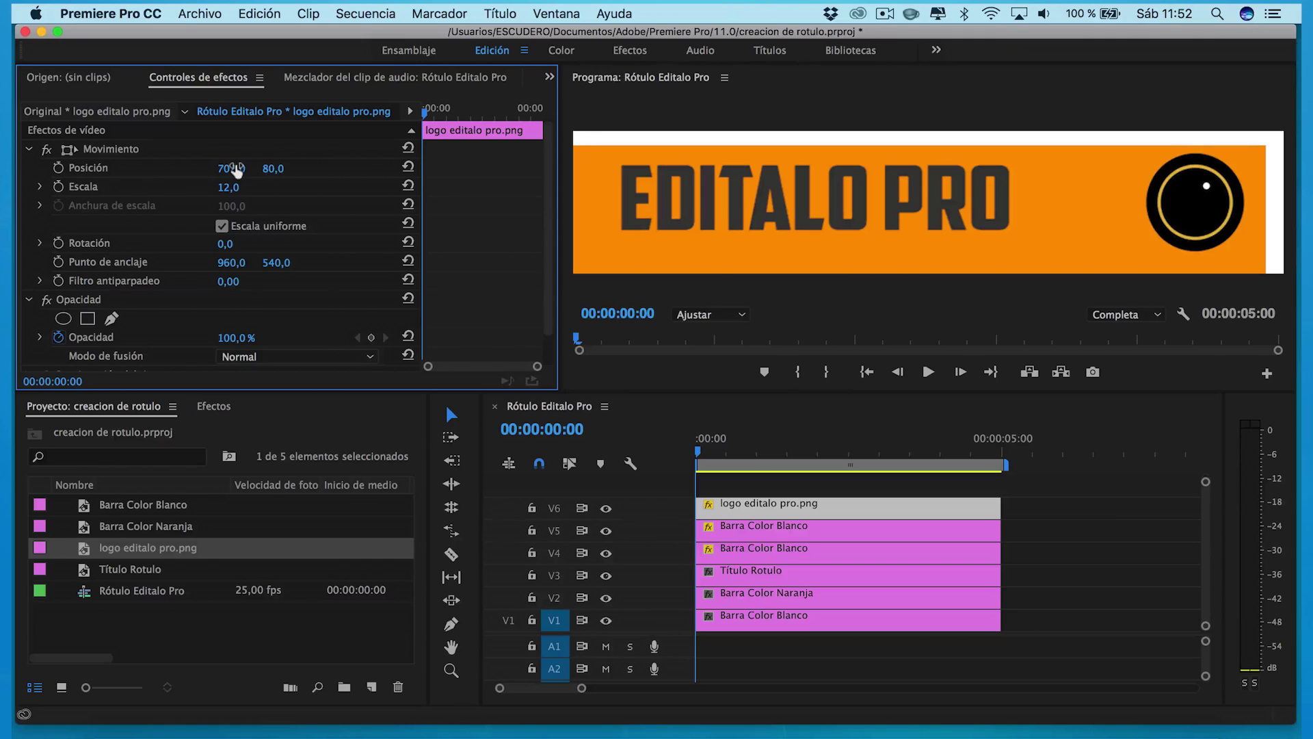
key("ctrl+grave")
key("space")
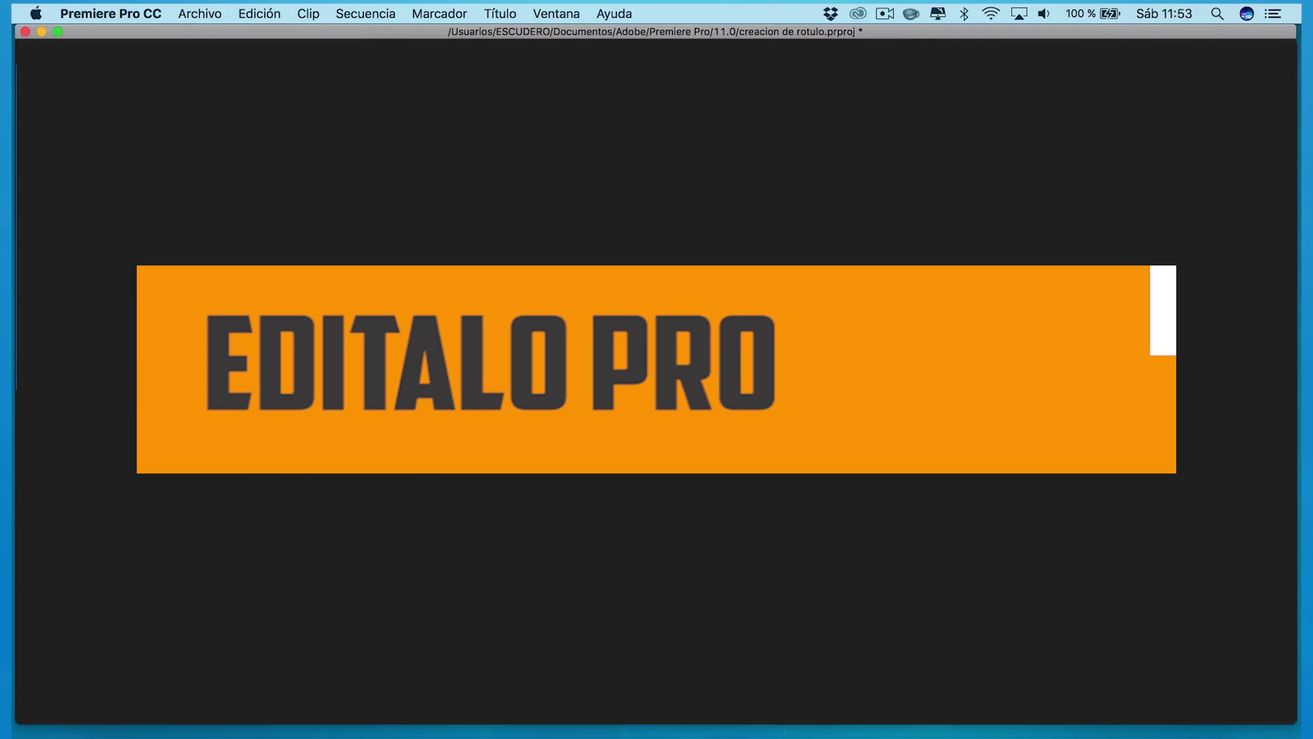
Exit full-screen playback and return to the Edición workspace showing the Rótulo Editalo Pro timeline.
key("ctrl+grave")
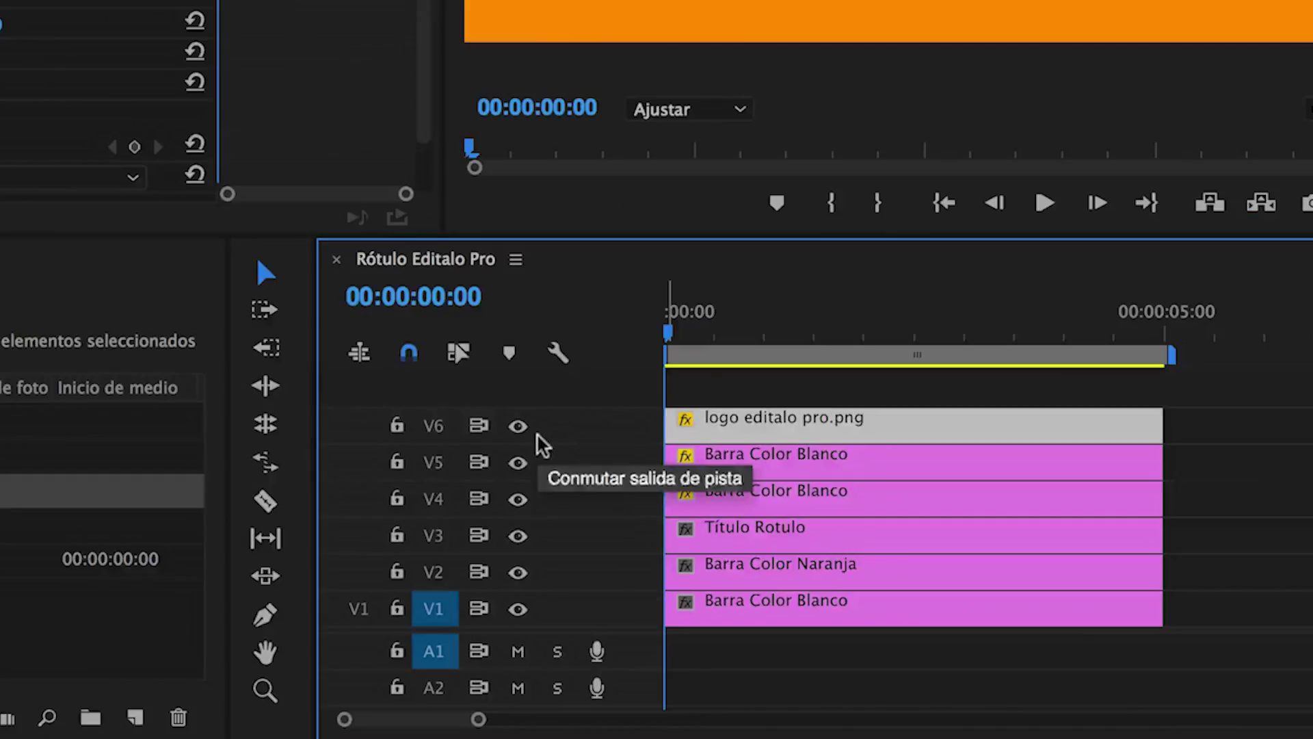
Hide tracks V6 through V2 so only the V1 white bar shows.
left_click(605, 508)
left_click(605, 530)
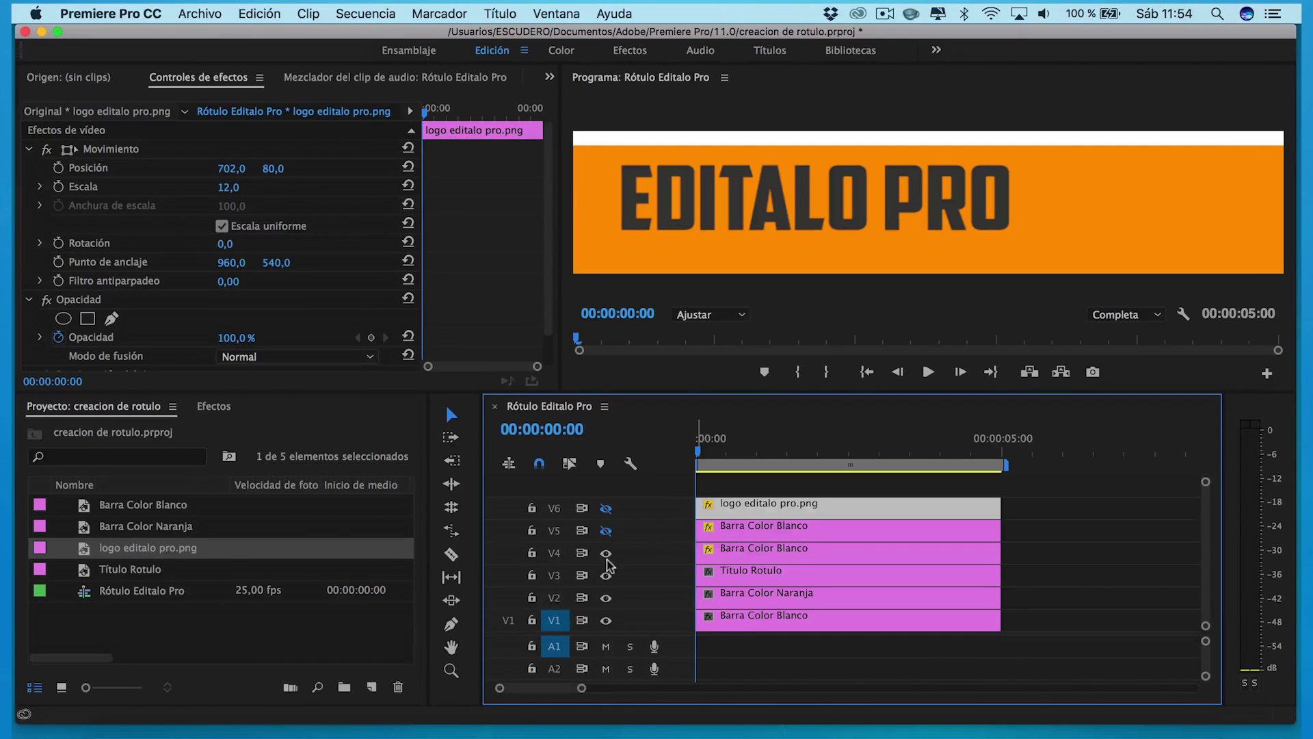
left_click(606, 553)
left_click(605, 575)
left_click(605, 598)
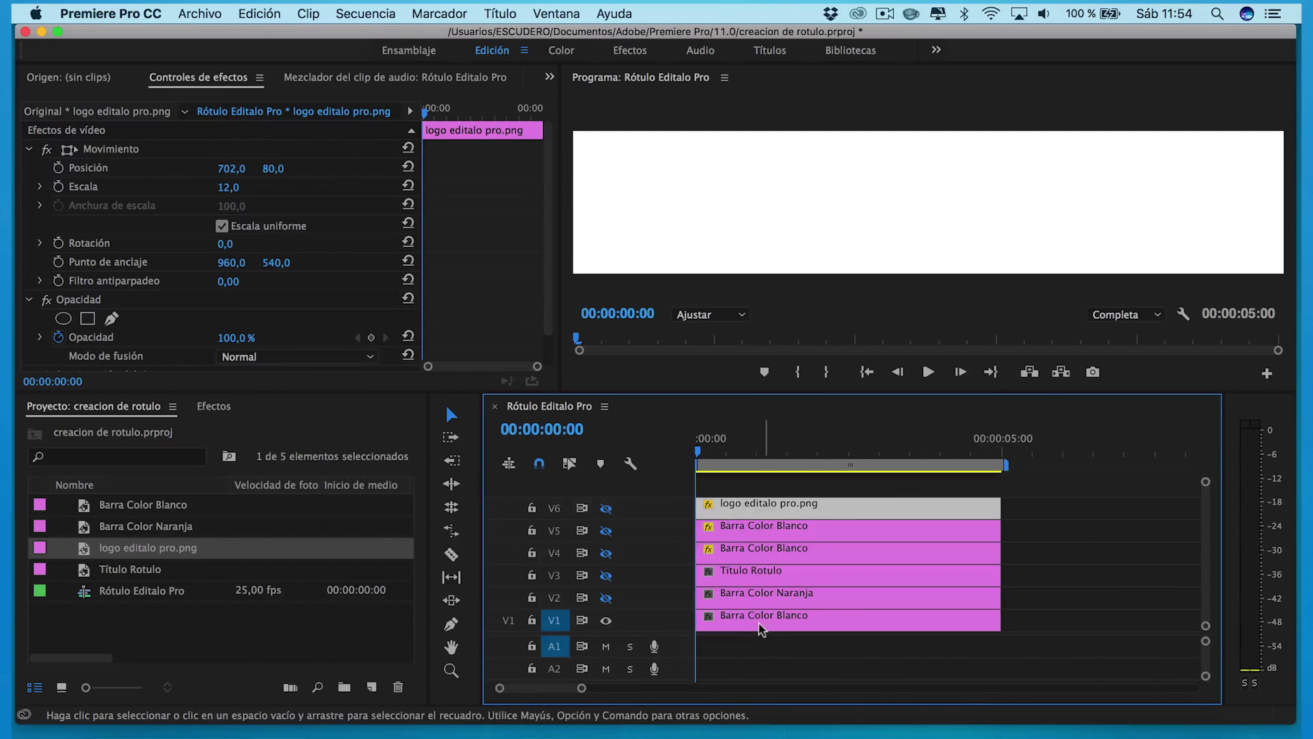
Add a starting position keyframe on the V1 white bar at 400, −86, above the frame.
left_click_drag(703, 453, 659, 452)
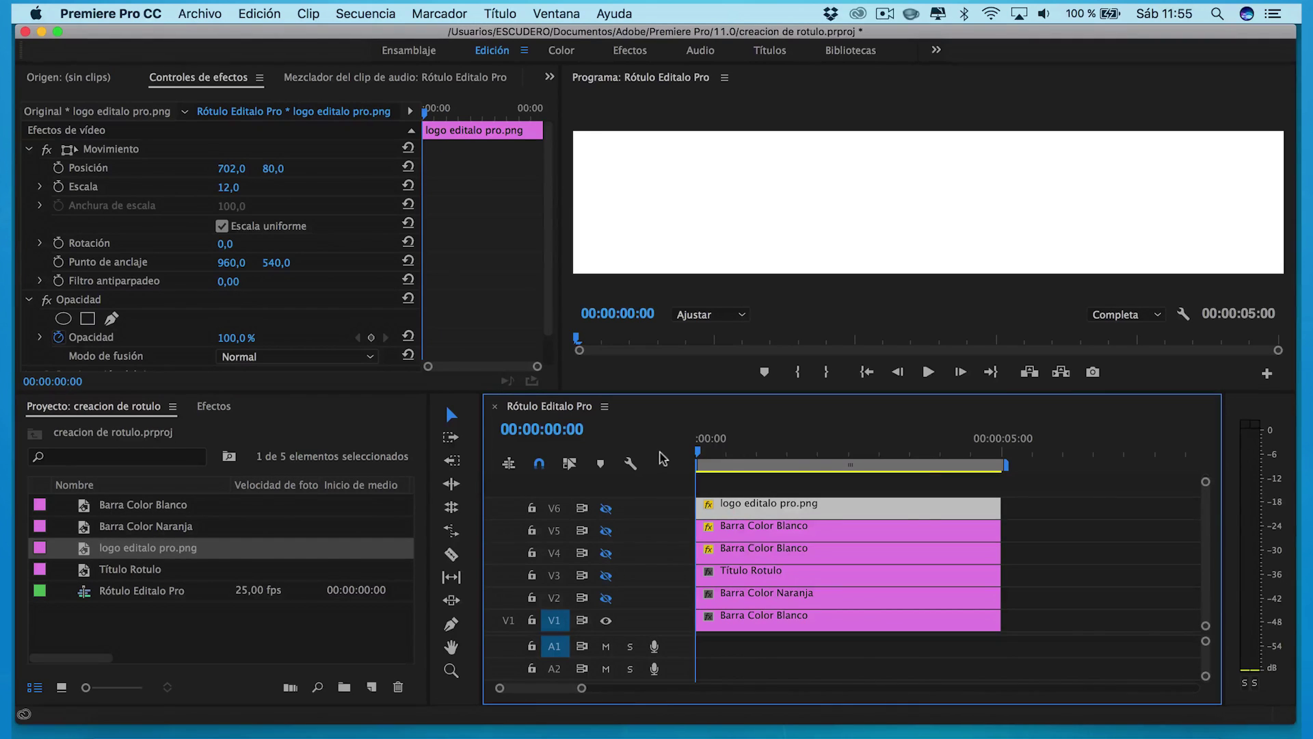
left_click(790, 622)
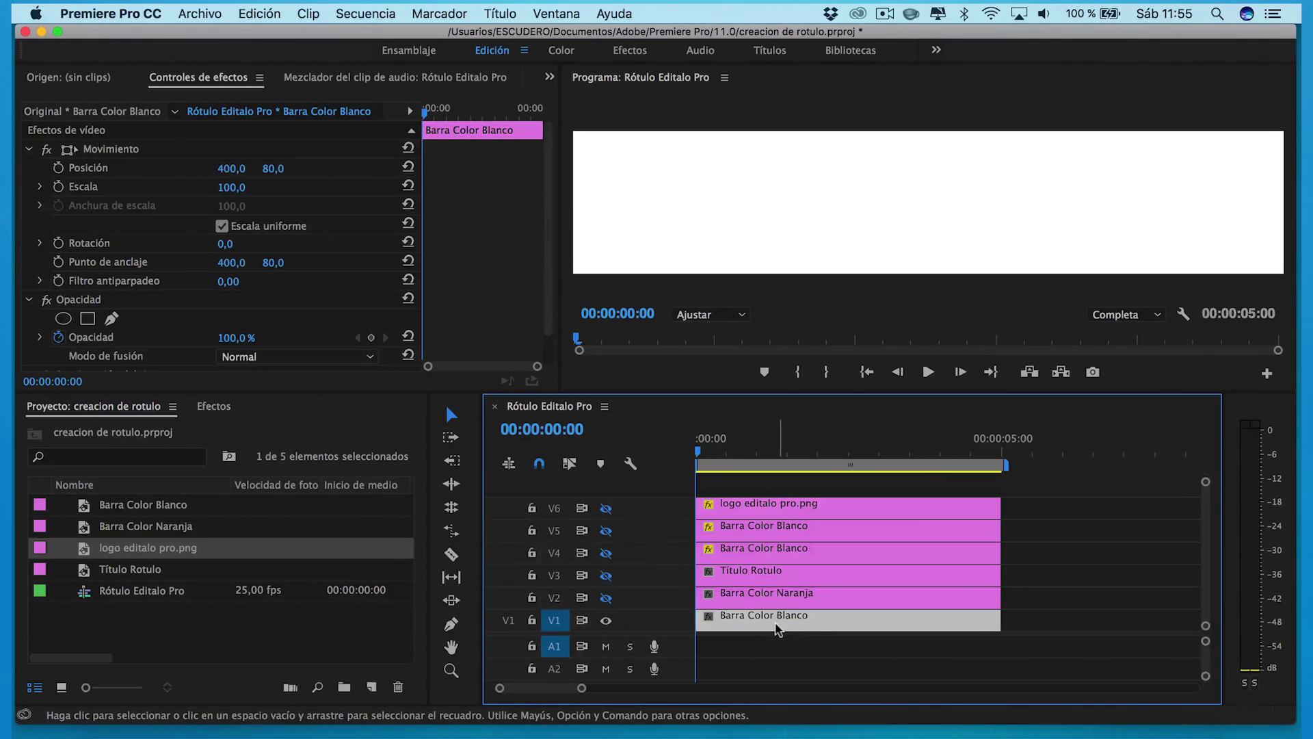
left_click(59, 168)
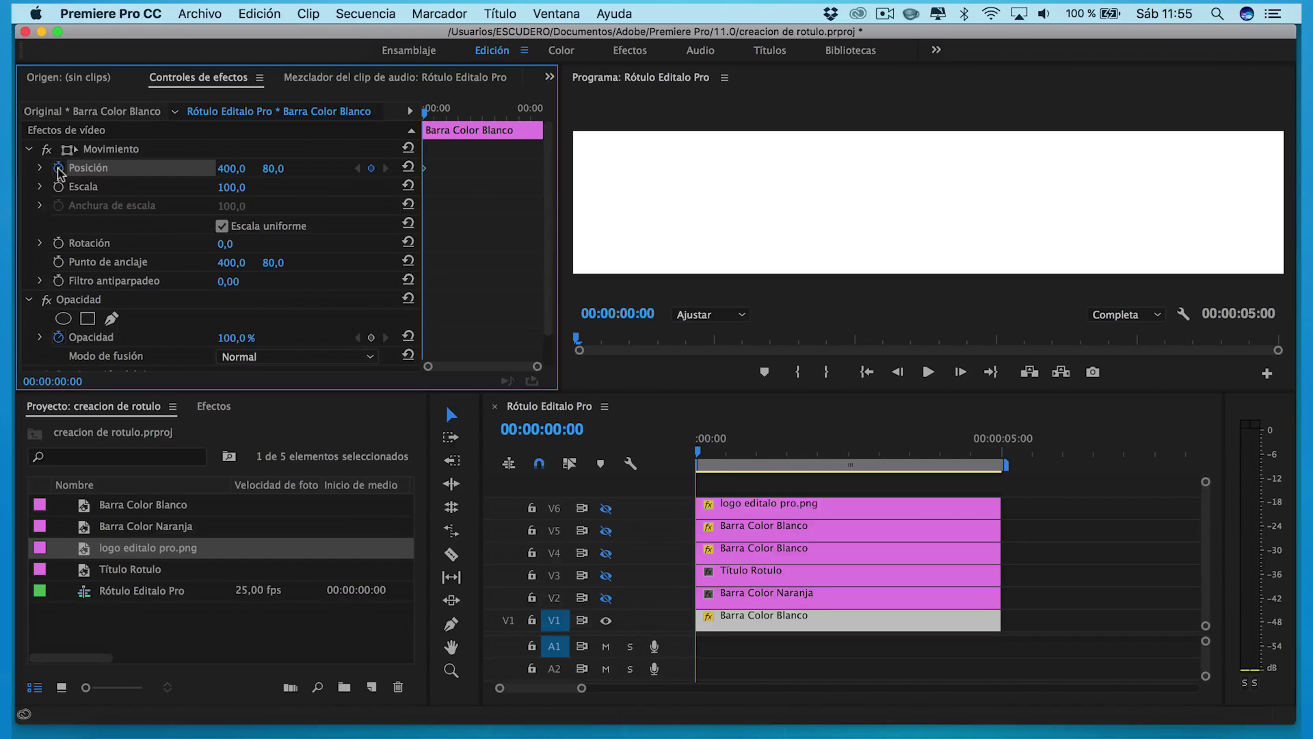
mouse_move(270, 168)
left_mouse_down()
mouse_move(220, 168)
mouse_move(283, 185)
left_mouse_up()
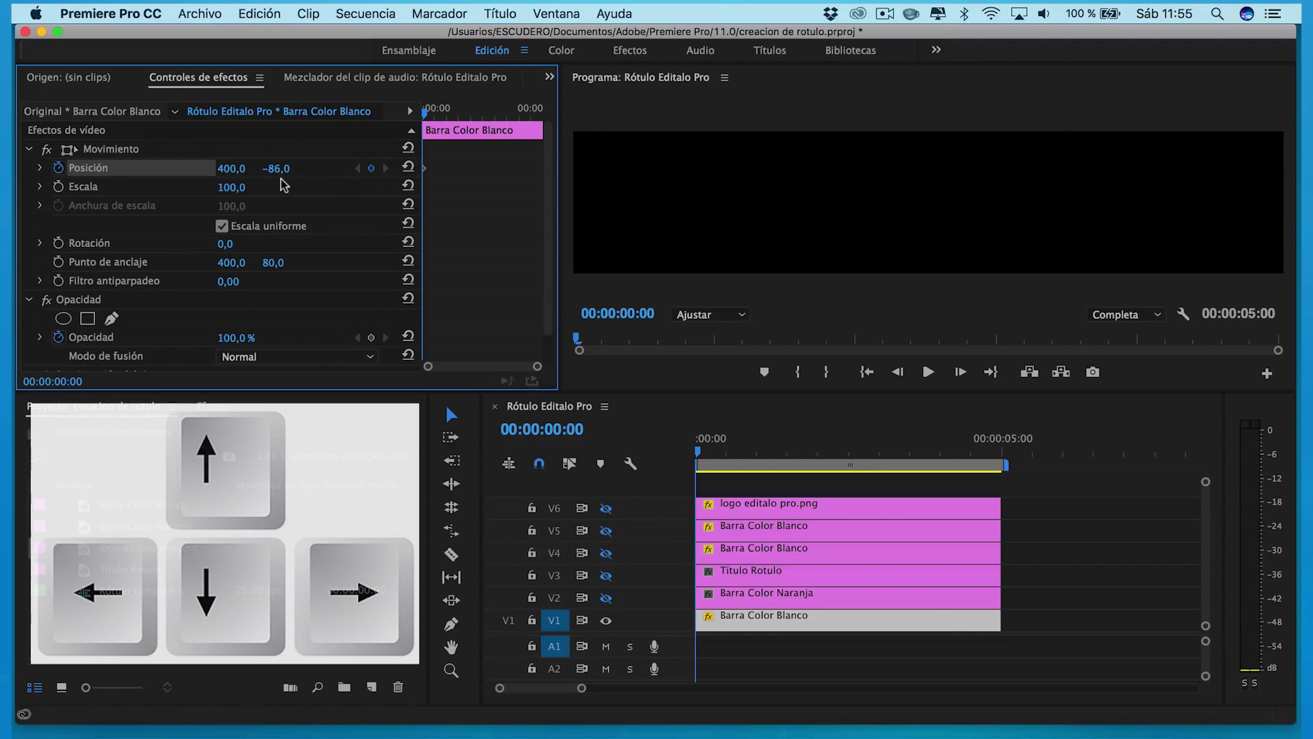
key("Right")
key("Right")
key("Right")
key("Right")
key("Right")
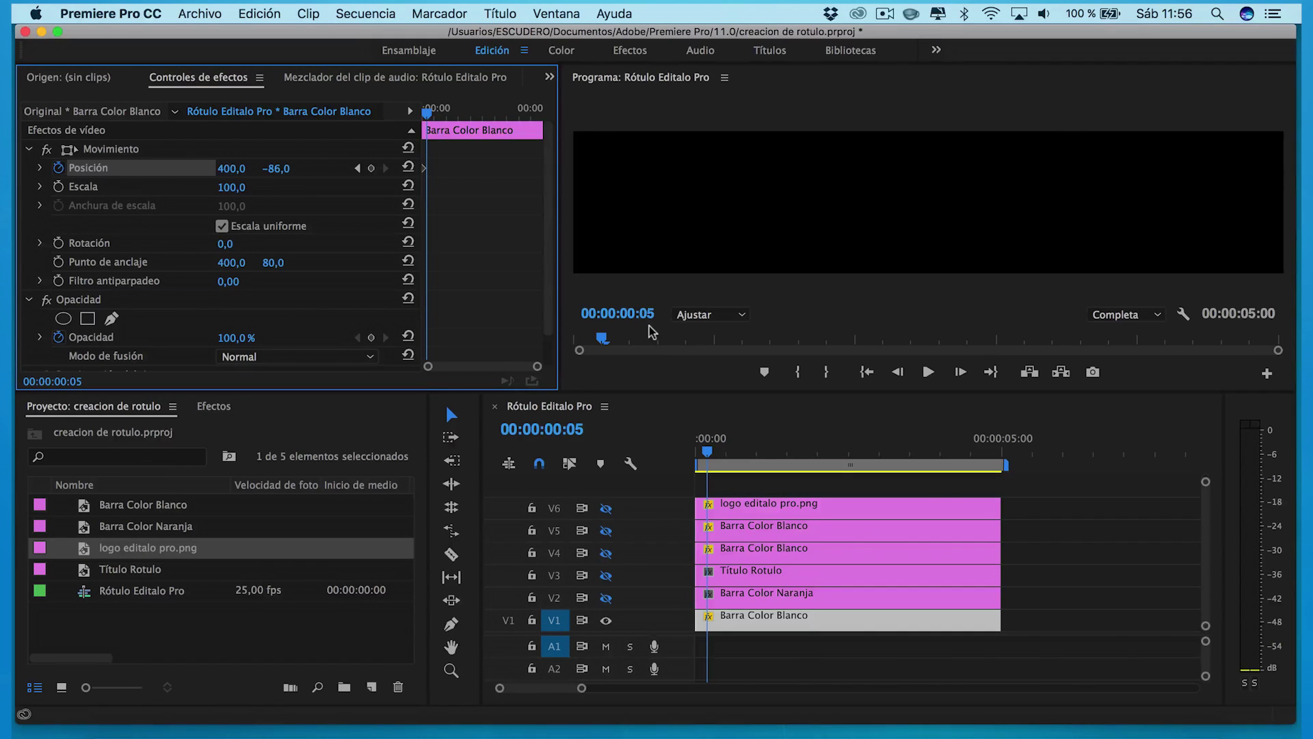
Set the white bar's Y position back to 80 at frame 5.
left_click_drag(277, 168, 390, 168)
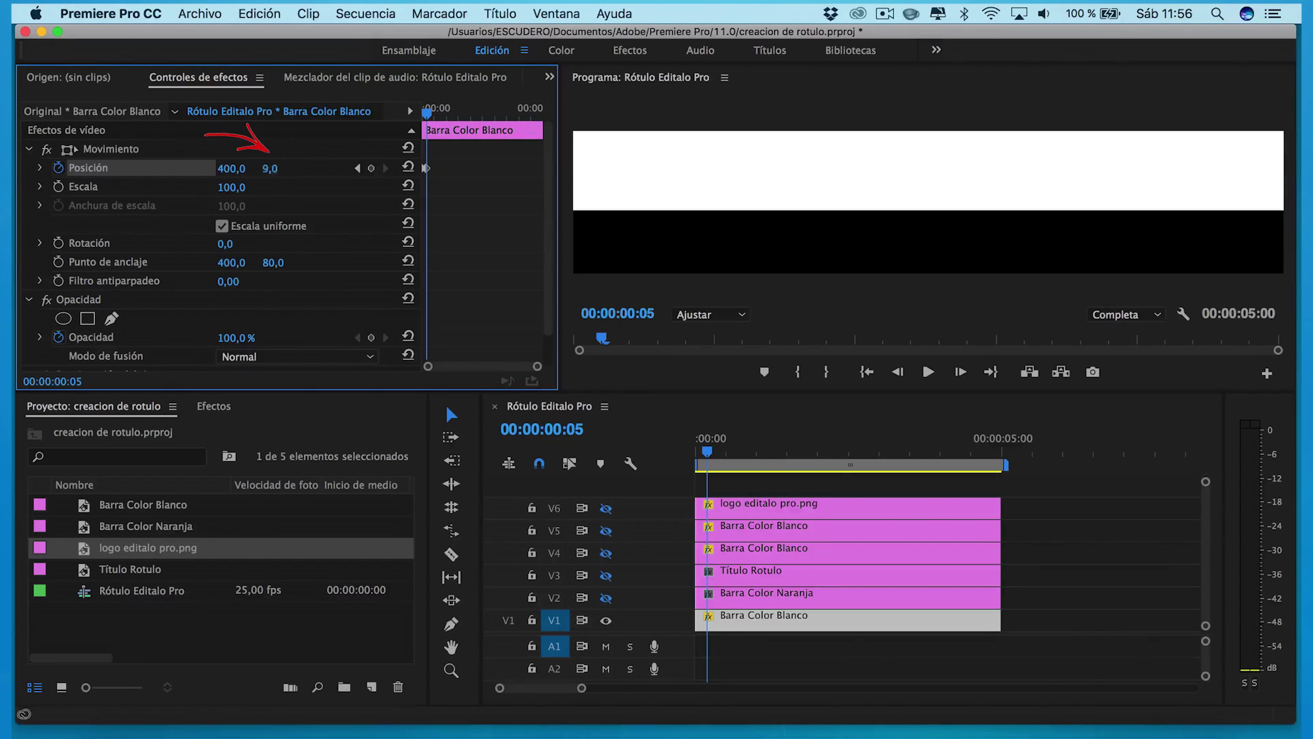
left_click_drag(274, 168, 272, 167)
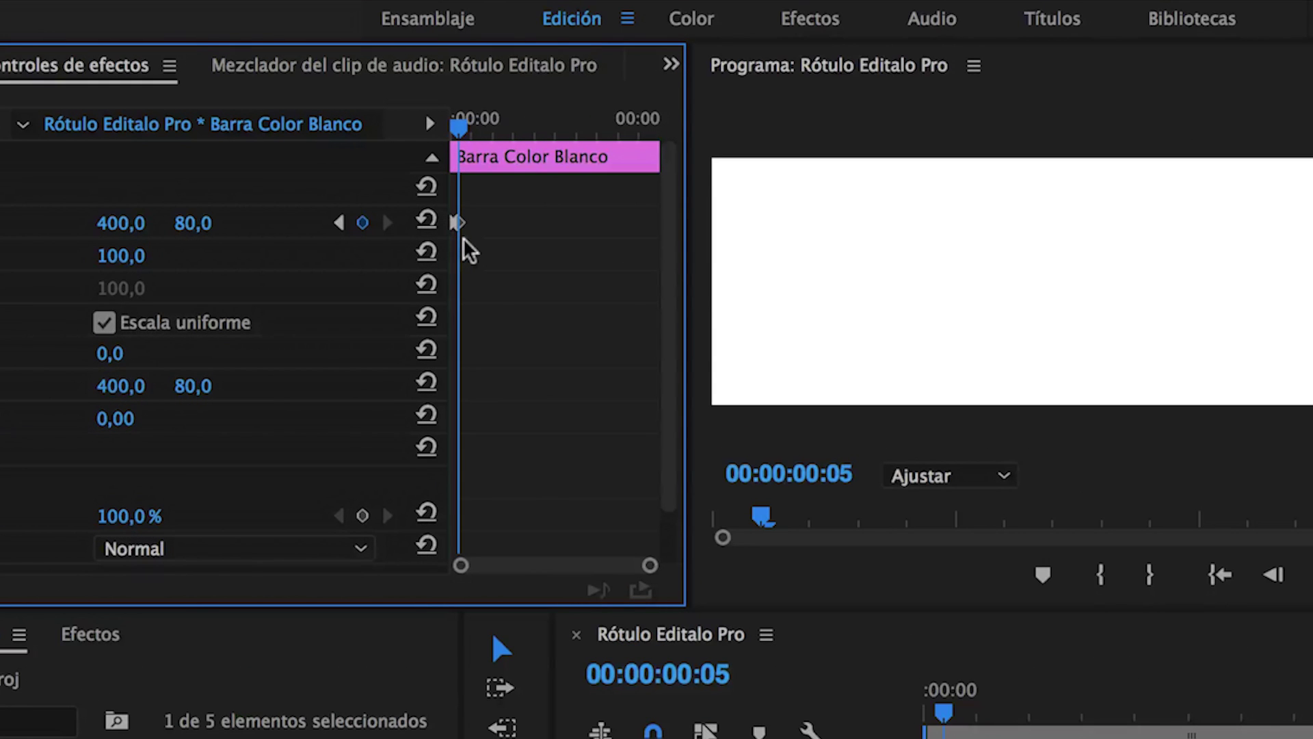
left_click_drag(649, 565, 587, 568)
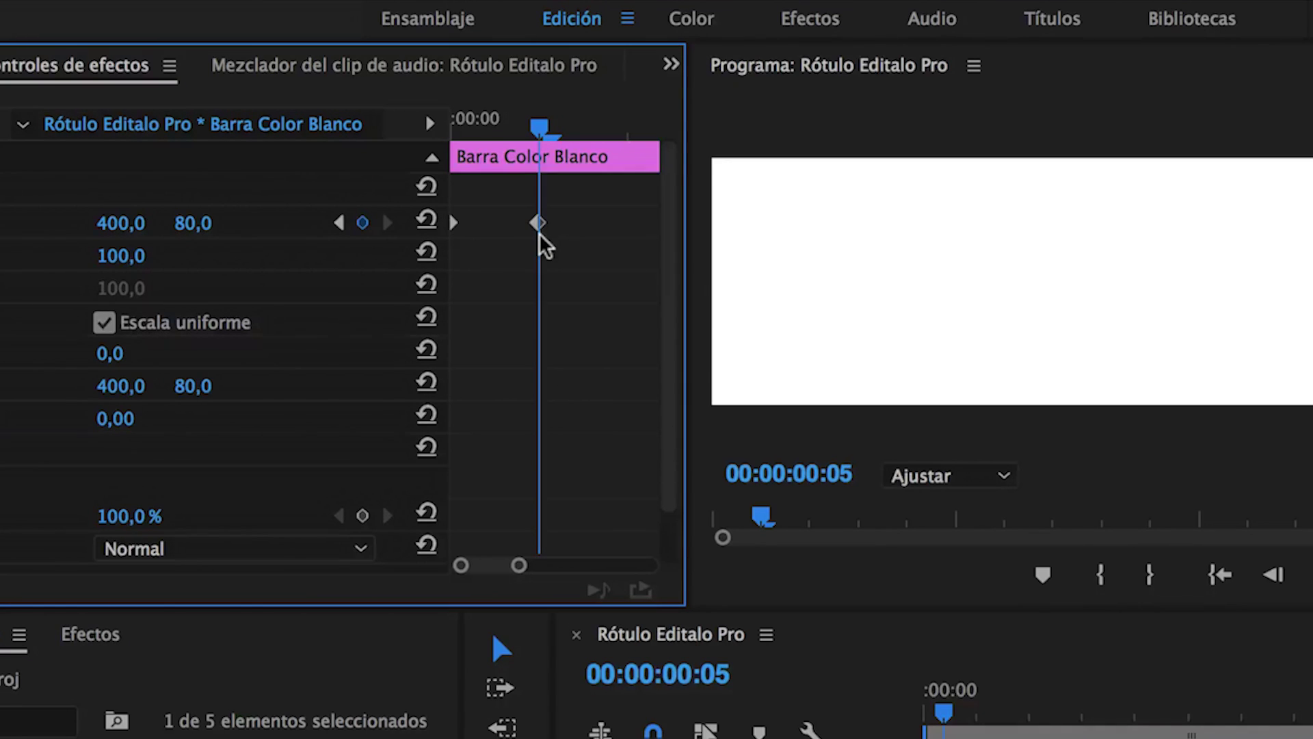
Apply Suavizar entrada to the frame-5 position keyframe and scrub back to review.
left_click(537, 222)
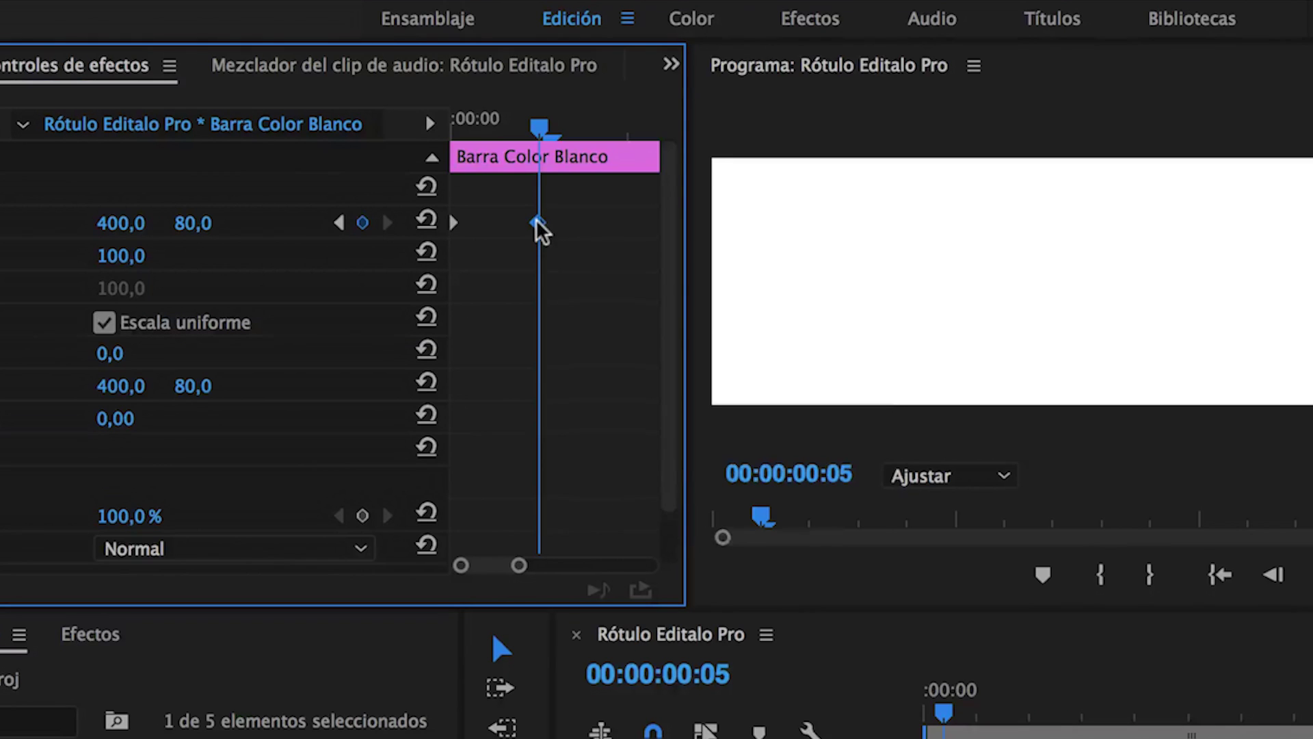
right_click(537, 223)
mouse_move(687, 486)
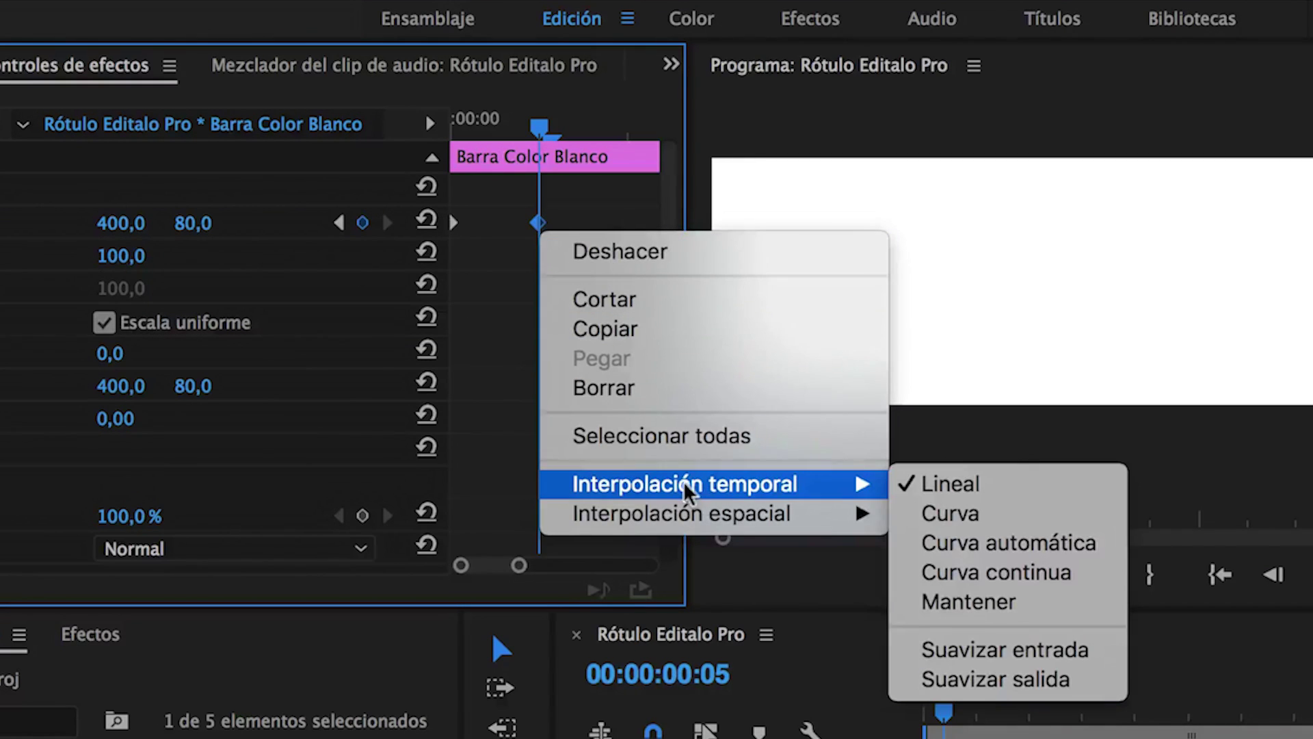
left_click(999, 650)
mouse_move(518, 124)
left_mouse_down()
mouse_move(505, 155)
mouse_move(473, 136)
left_mouse_up()
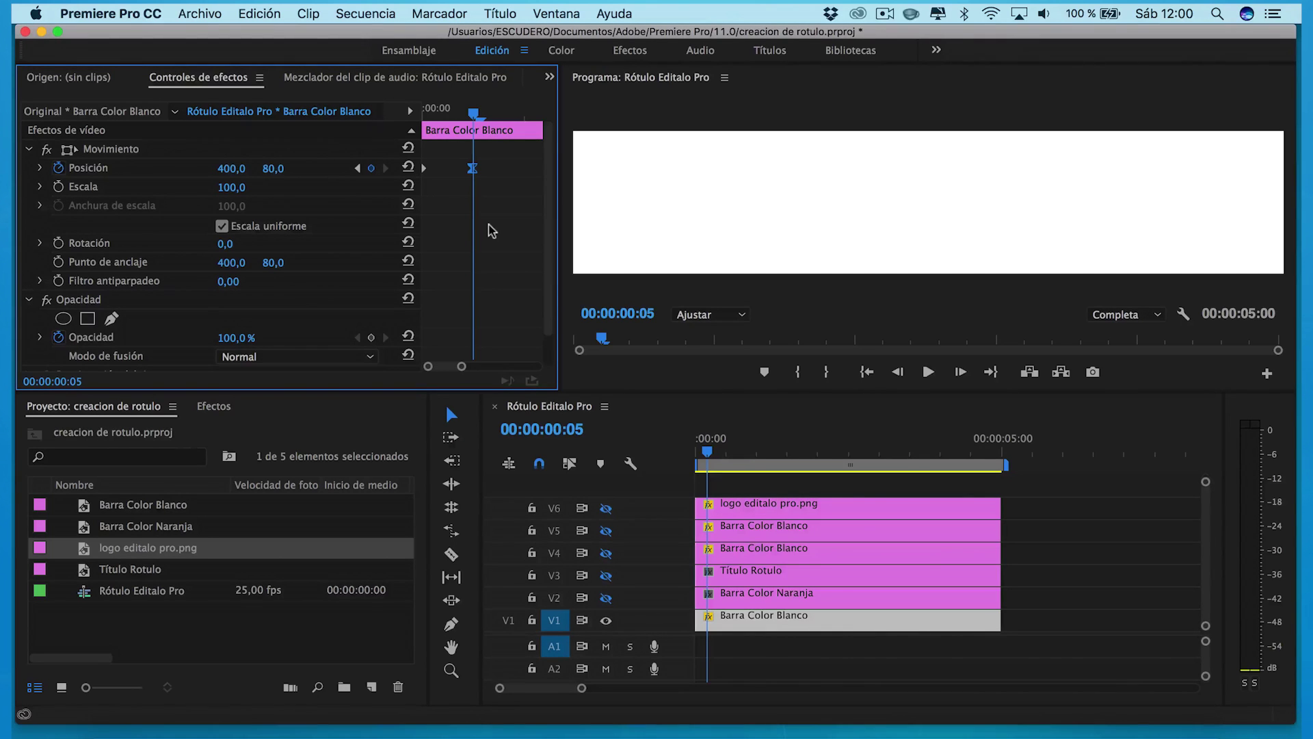
Show V2 and keyframe the orange bar's starting position above the frame at Y −84.
left_click(605, 598)
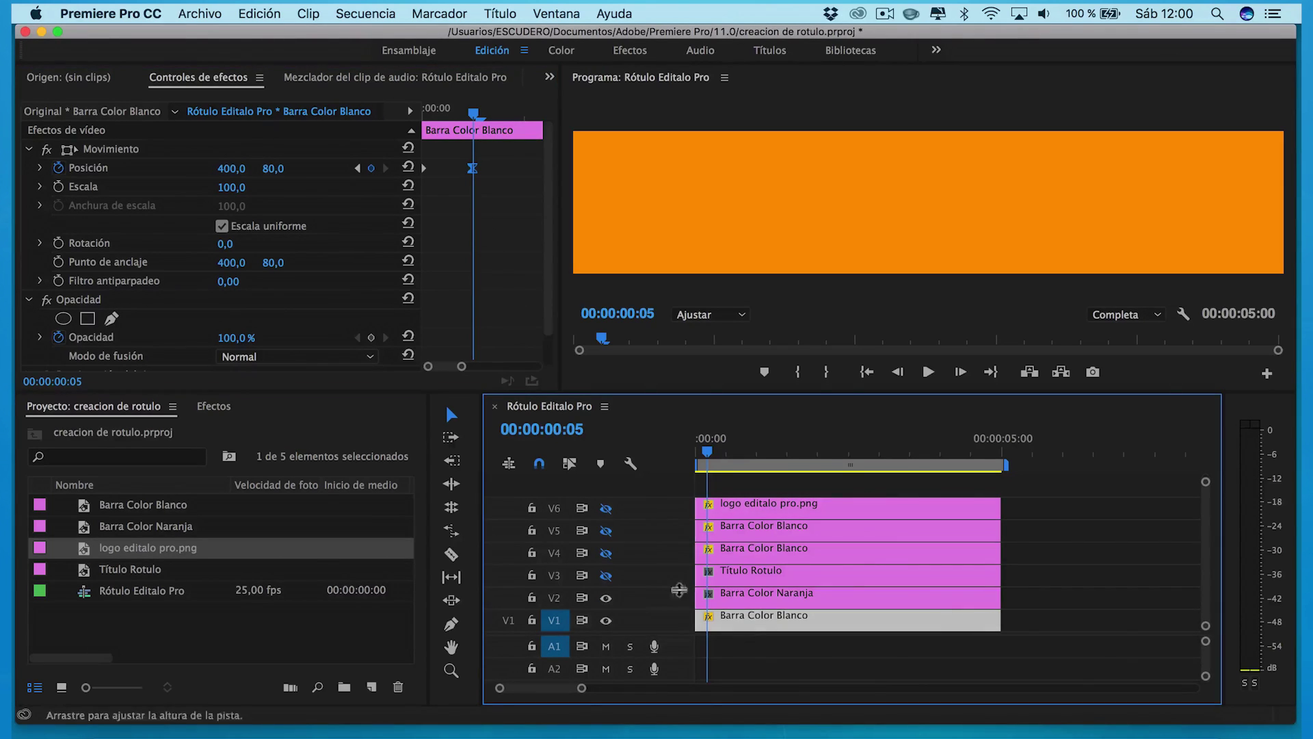
left_click(766, 600)
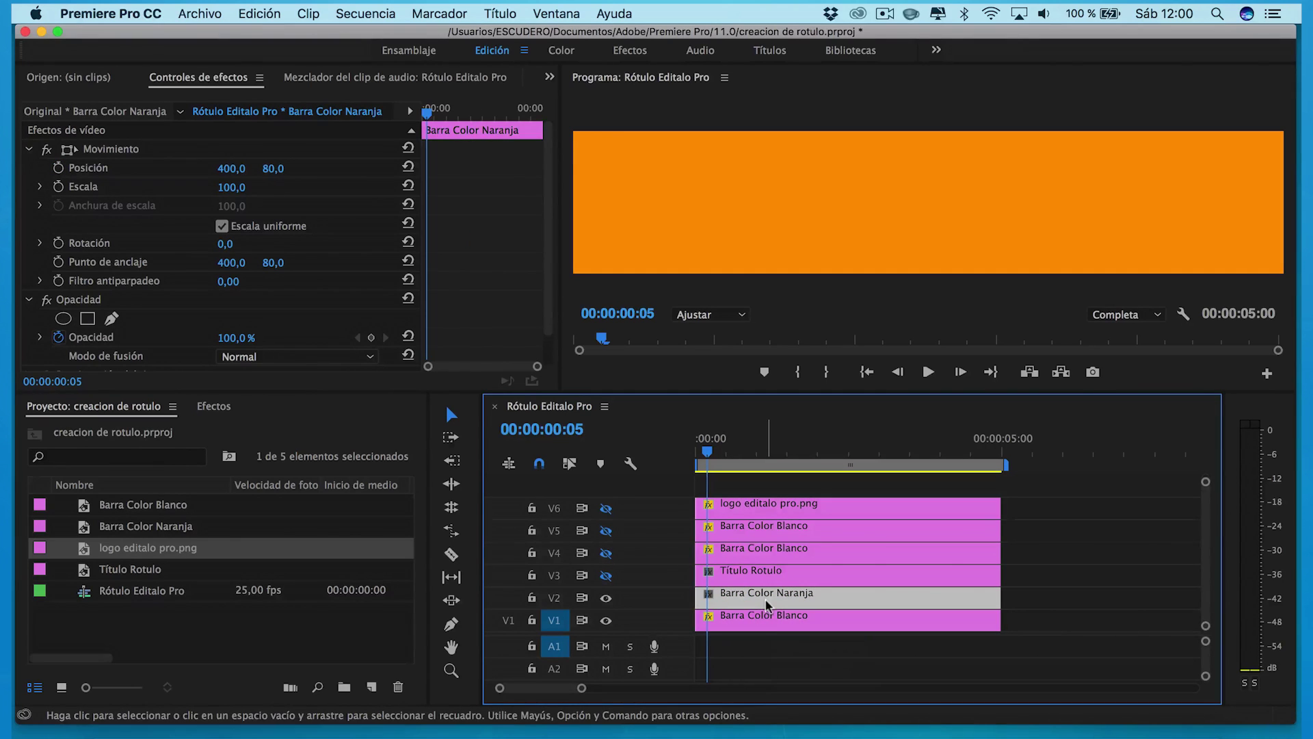
left_click(690, 454)
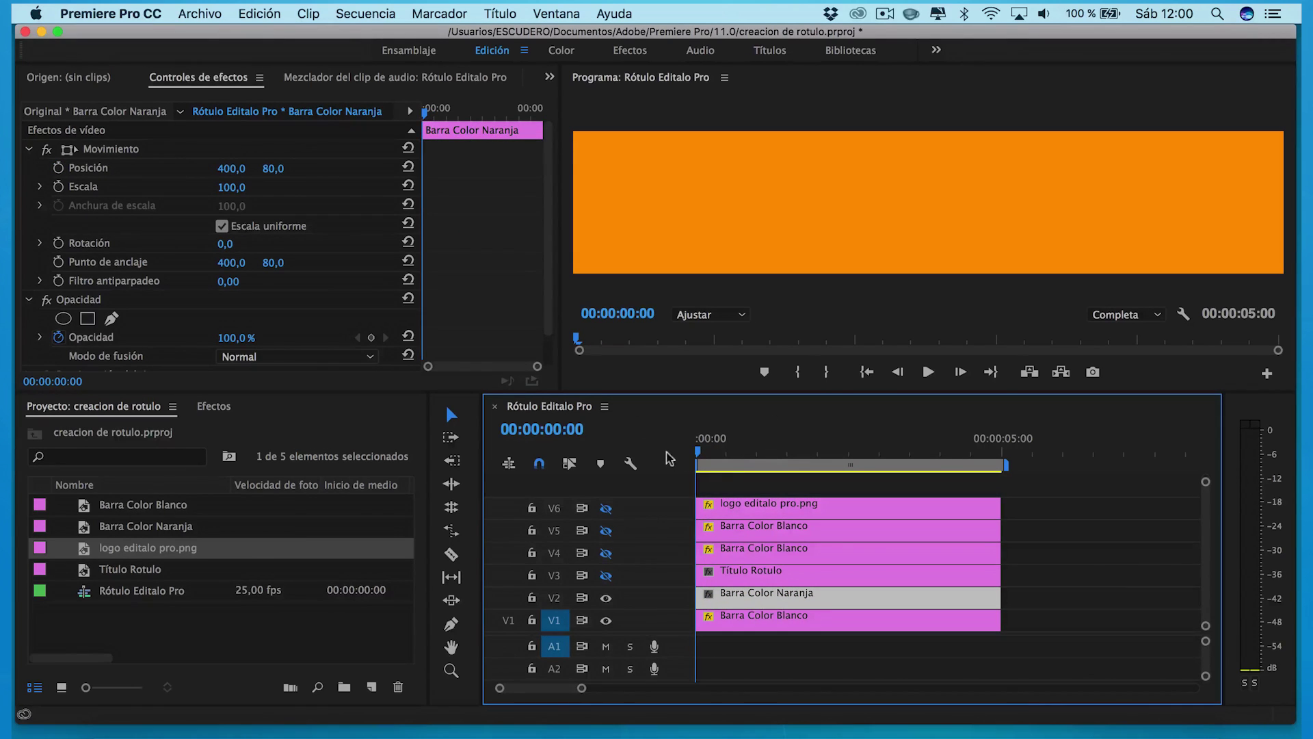
left_click(443, 170)
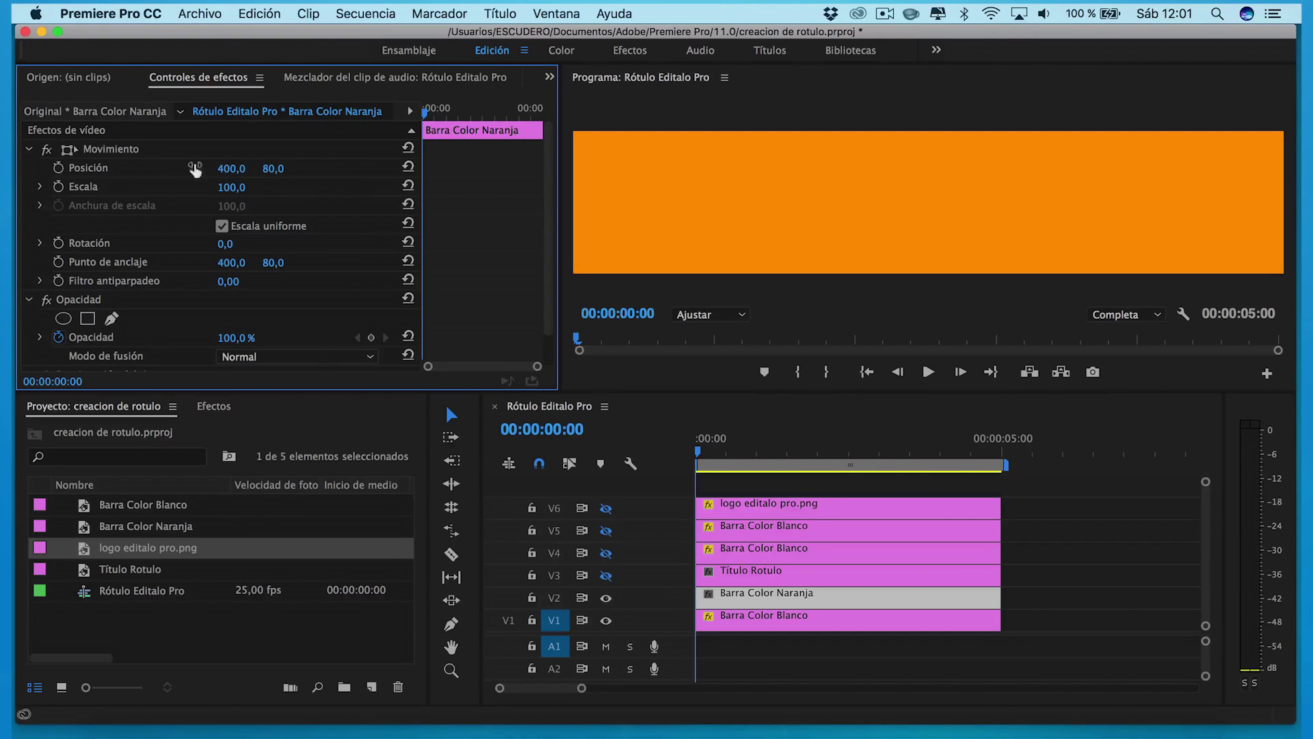
left_click(58, 170)
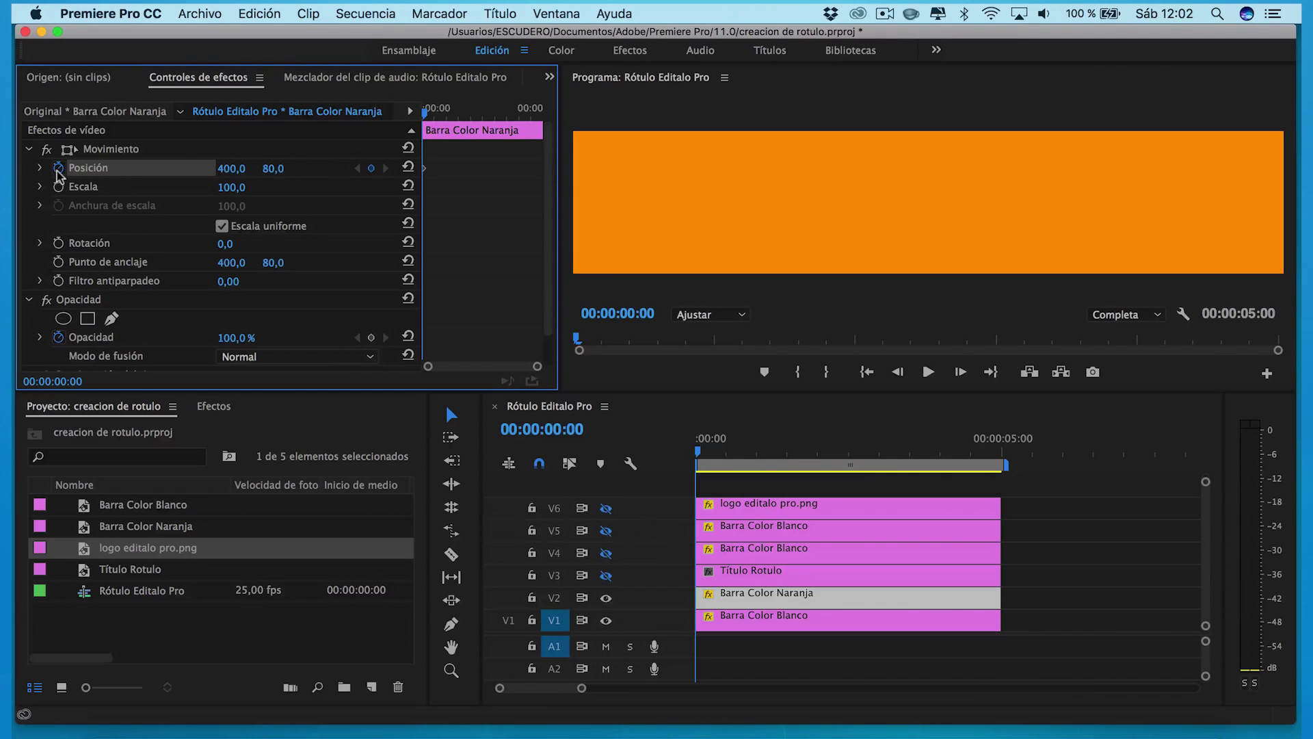
mouse_move(272, 168)
left_mouse_down()
mouse_move(256, 168)
mouse_move(285, 183)
left_mouse_up()
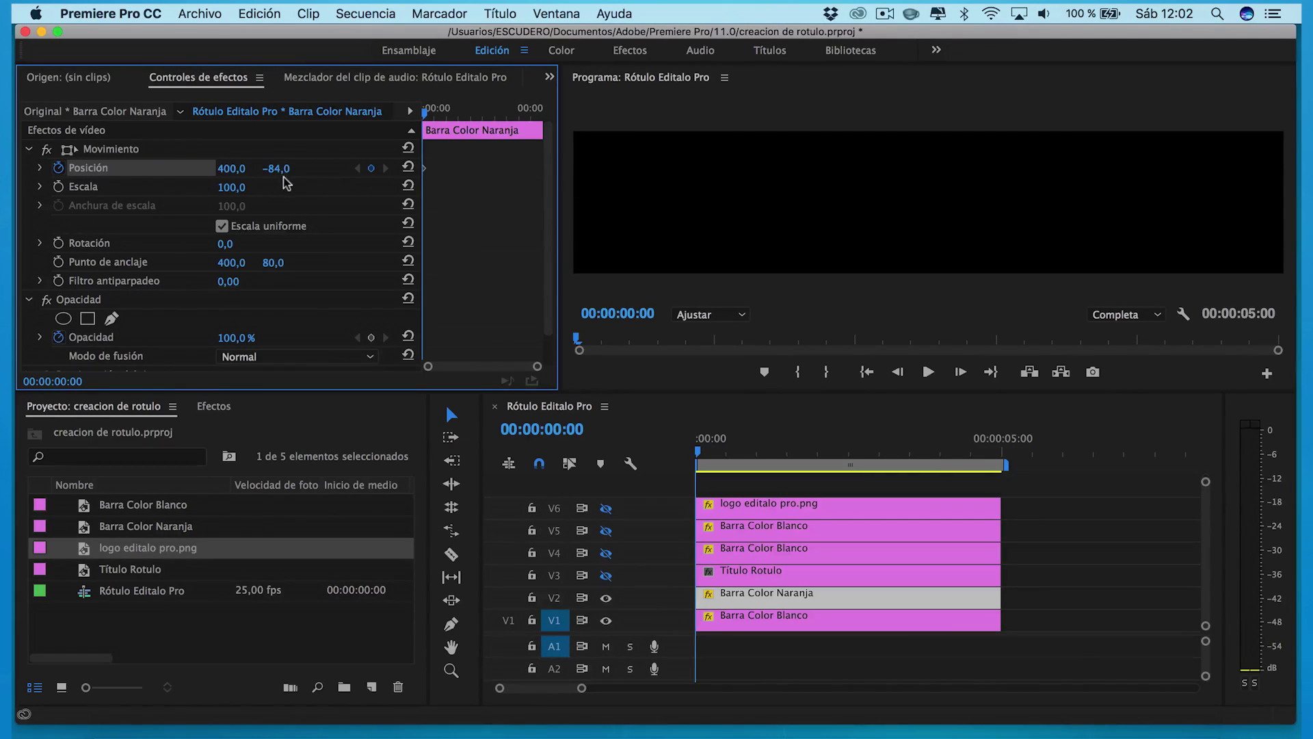
Bring the orange bar down to Y 80 with a Suavizar entrada eased keyframe.
key("Right")
key("Right")
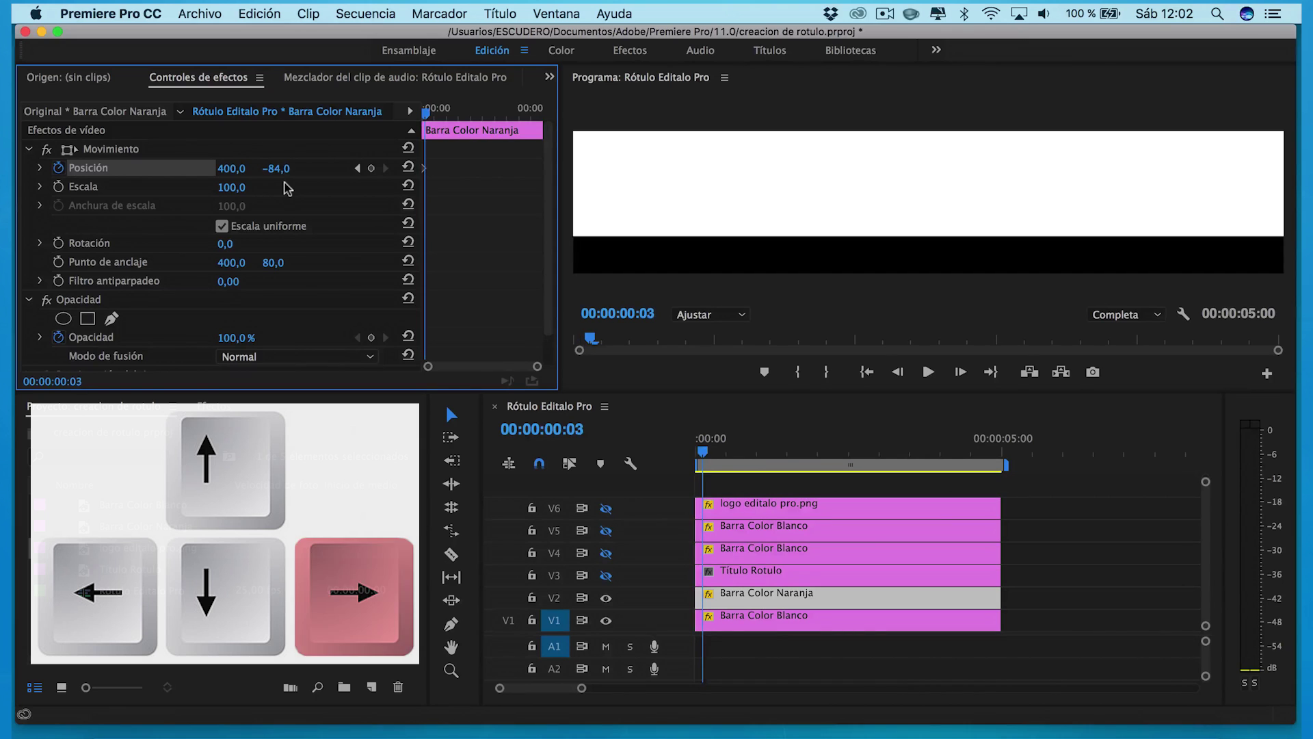
key("Right")
key("Right")
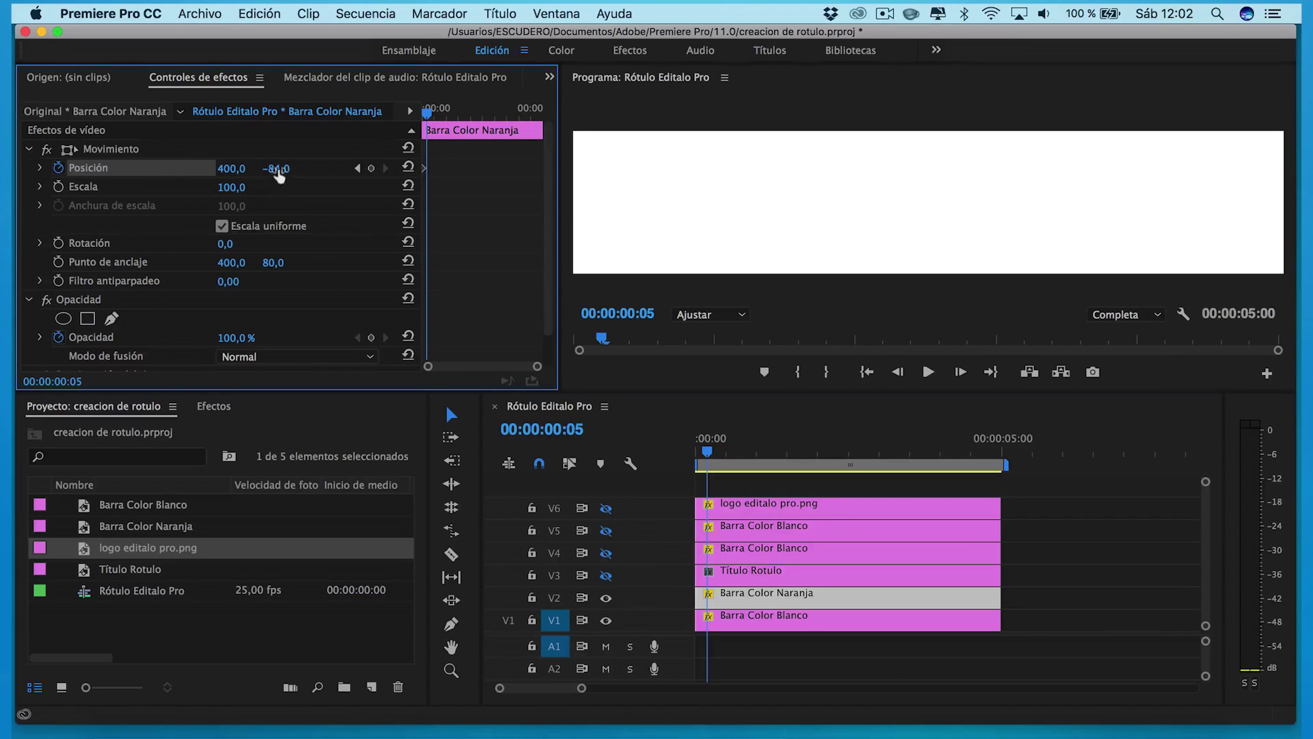
left_click_drag(277, 169, 320, 168)
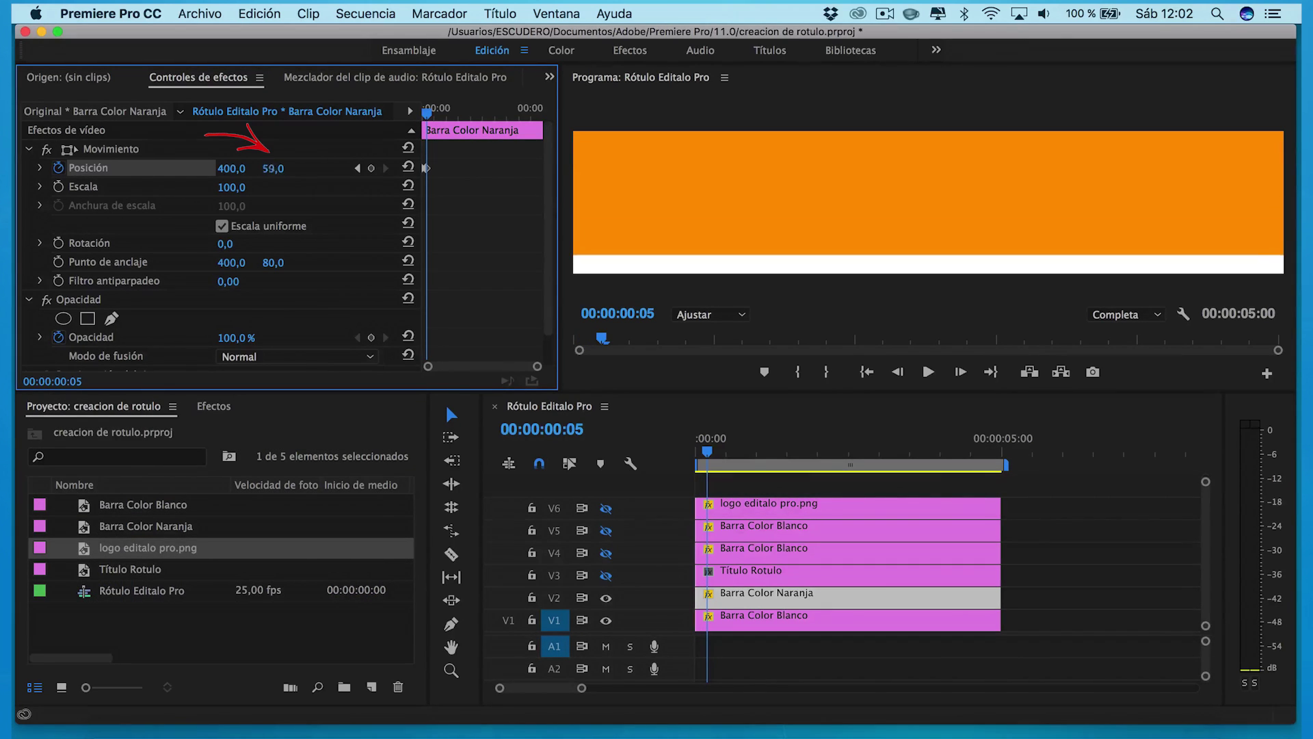
left_click_drag(537, 366, 489, 366)
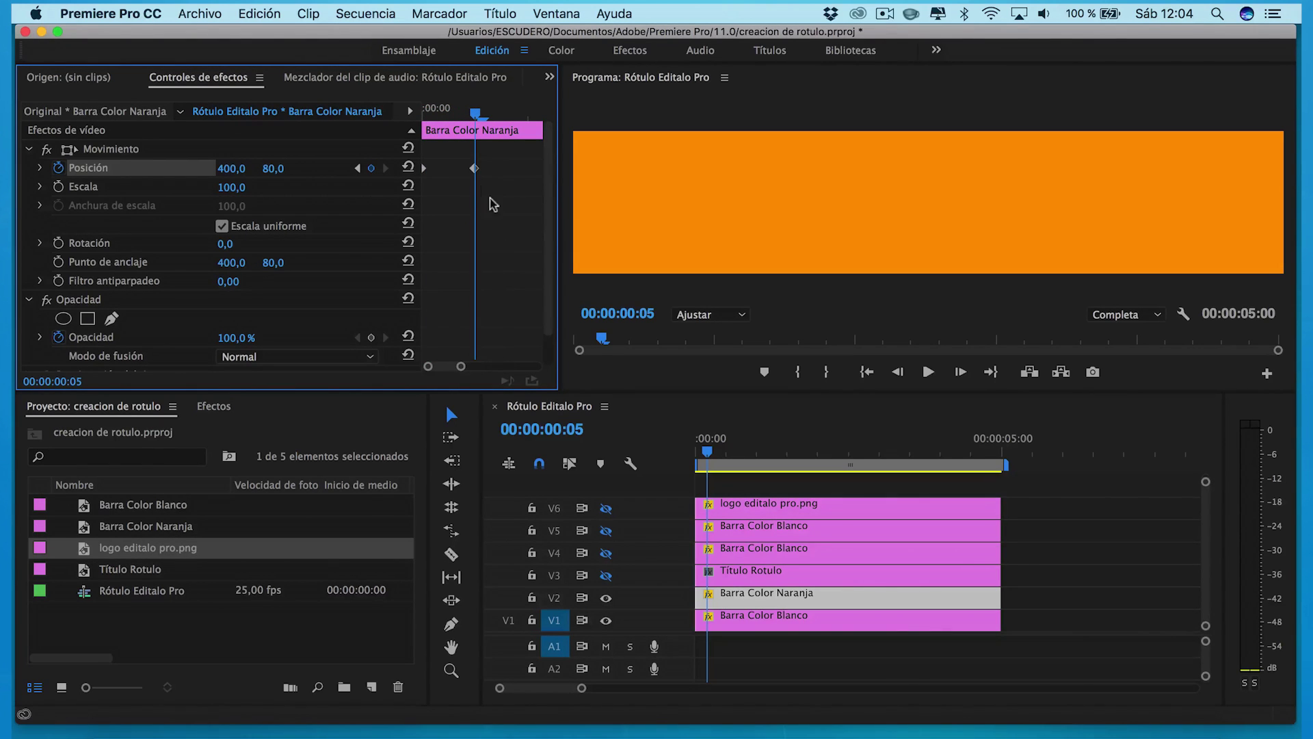
left_click(474, 170)
right_click(476, 169)
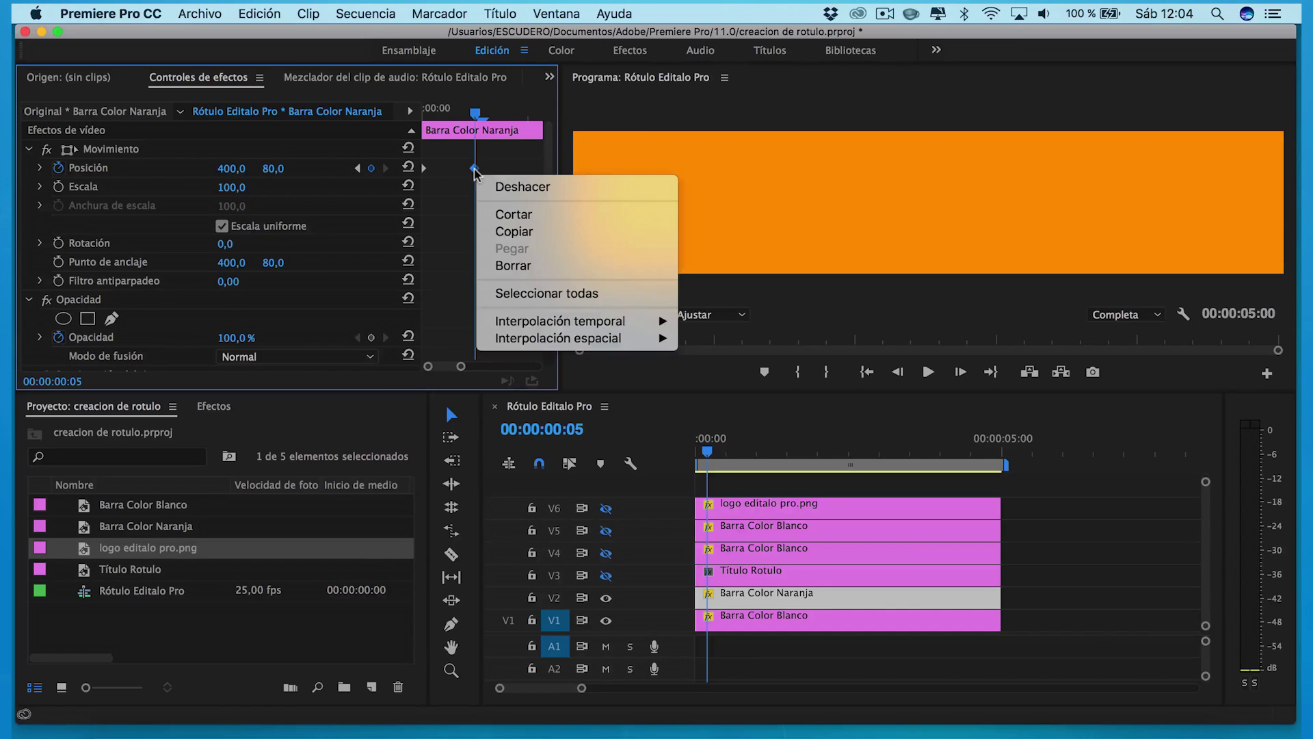
mouse_move(551, 319)
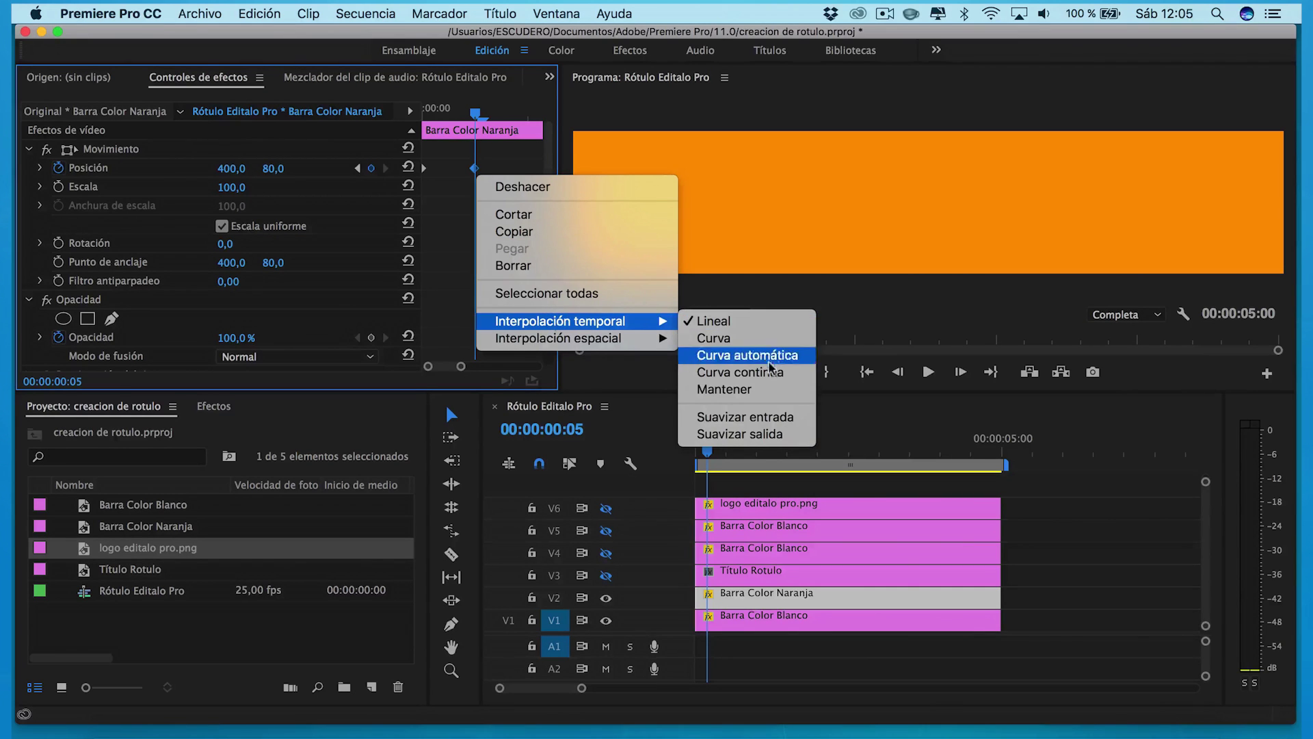
left_click(744, 416)
Shift the Barra Color Naranja clip three frames later and preview its entrance.
left_click(740, 425)
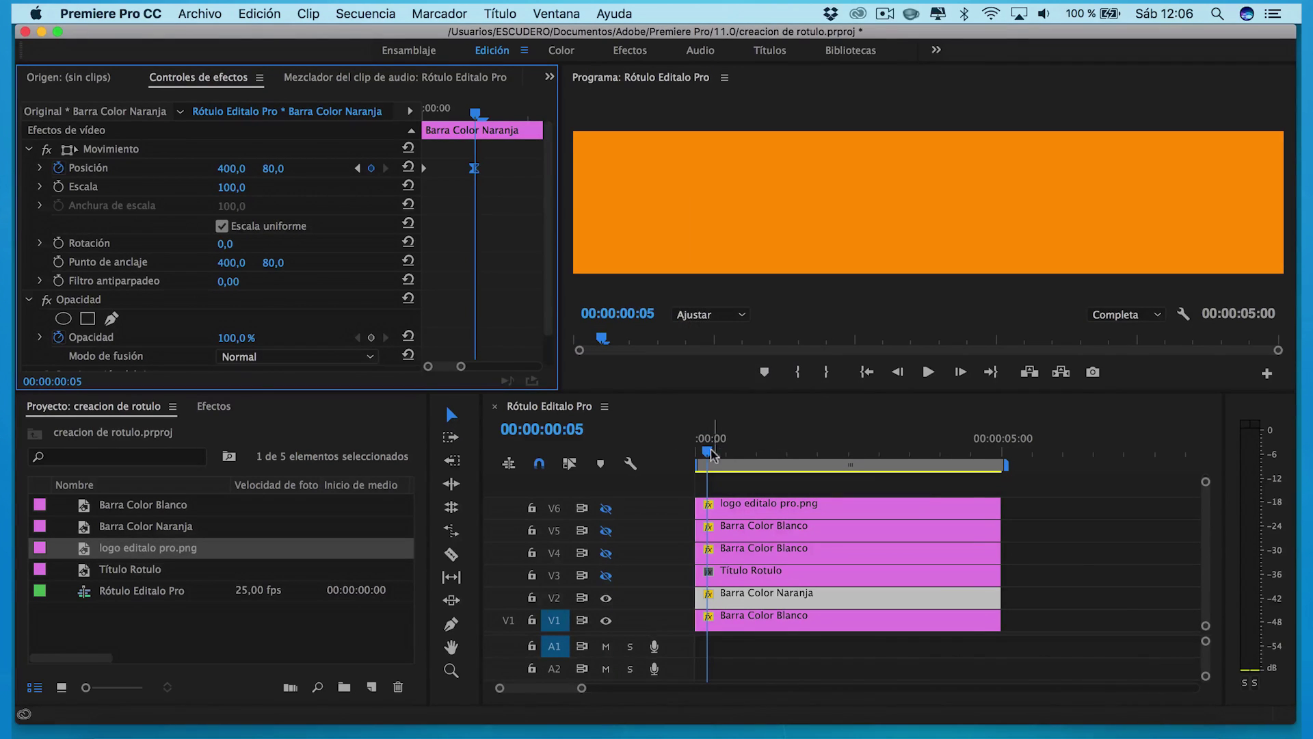
key("Up")
key("Right")
key("Right")
key("Right")
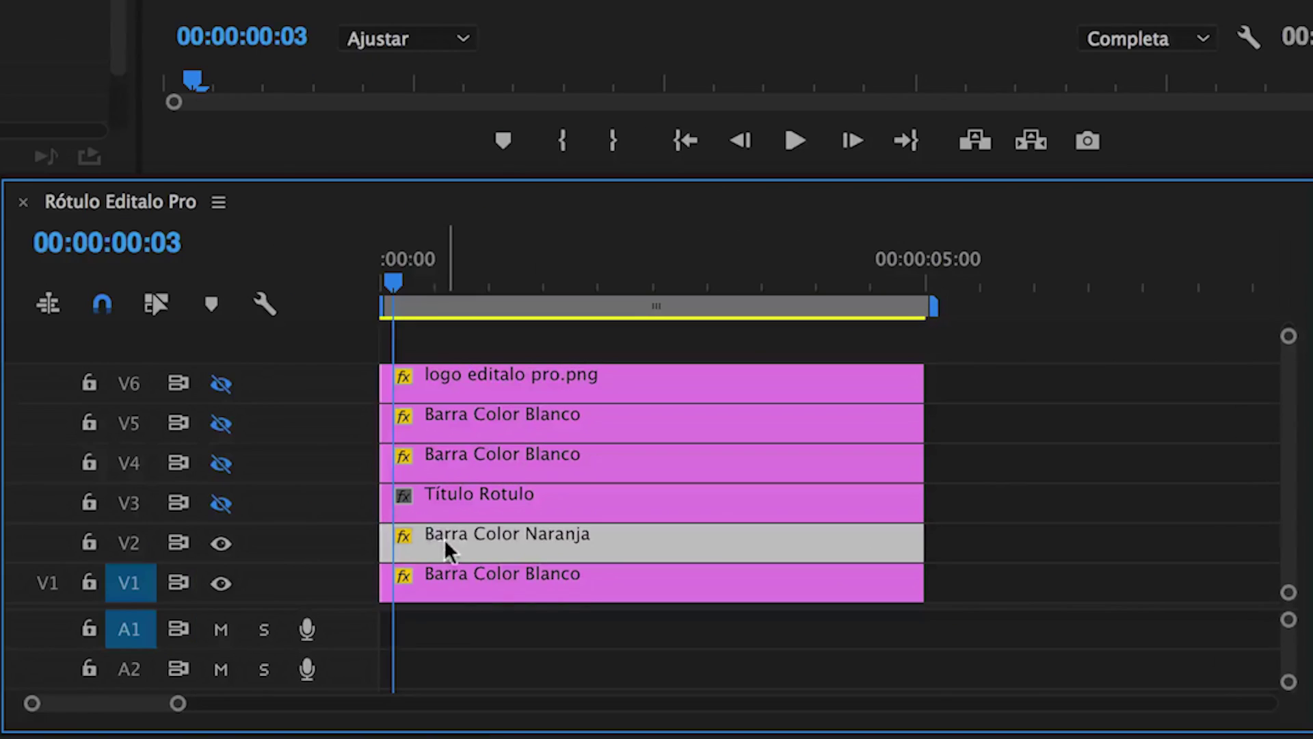
left_click_drag(444, 538, 458, 539)
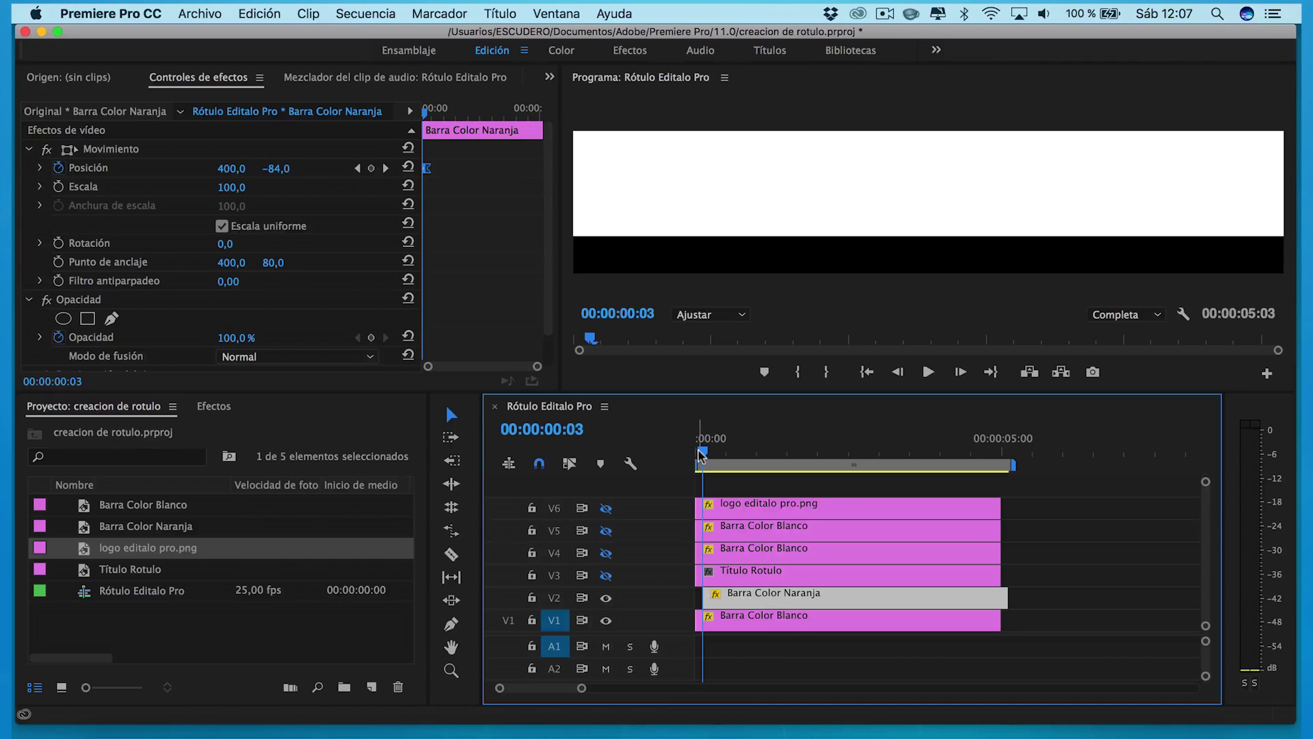
mouse_move(700, 455)
left_mouse_down()
mouse_move(711, 457)
mouse_move(691, 461)
mouse_move(718, 467)
left_mouse_up()
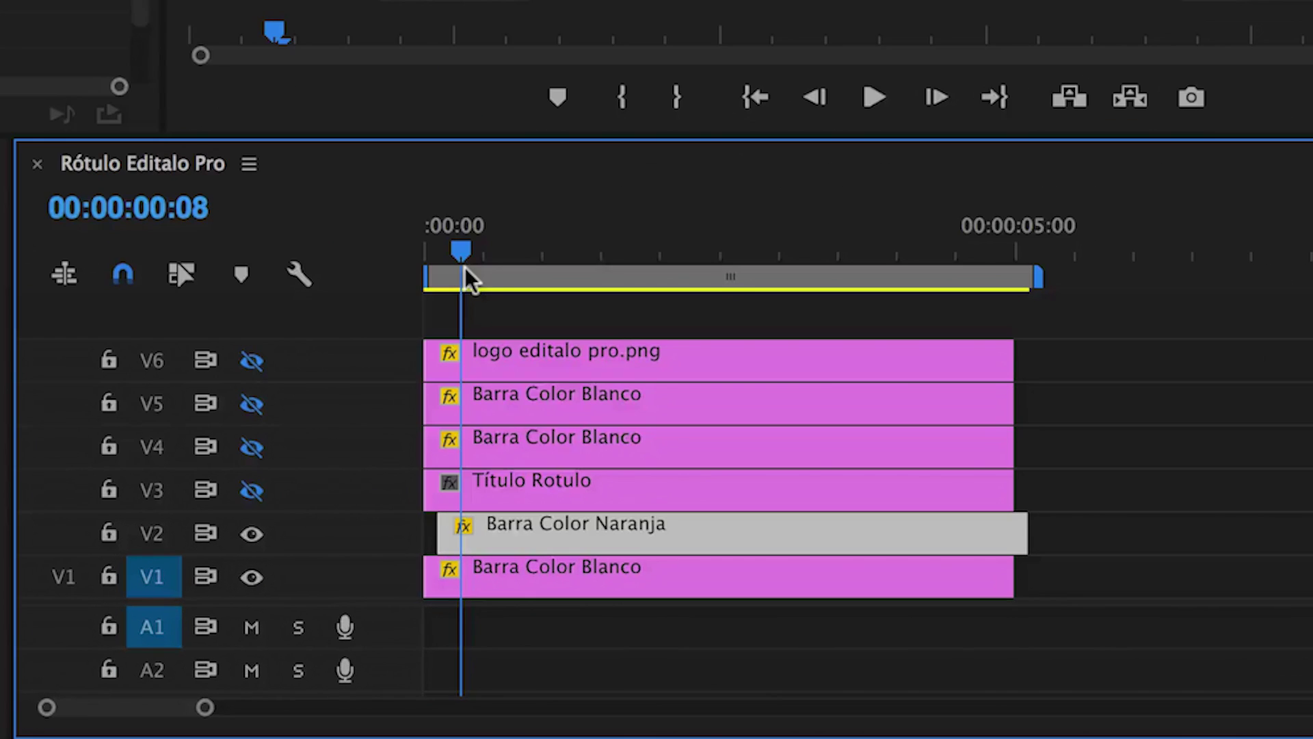
left_click_drag(718, 465, 705, 452)
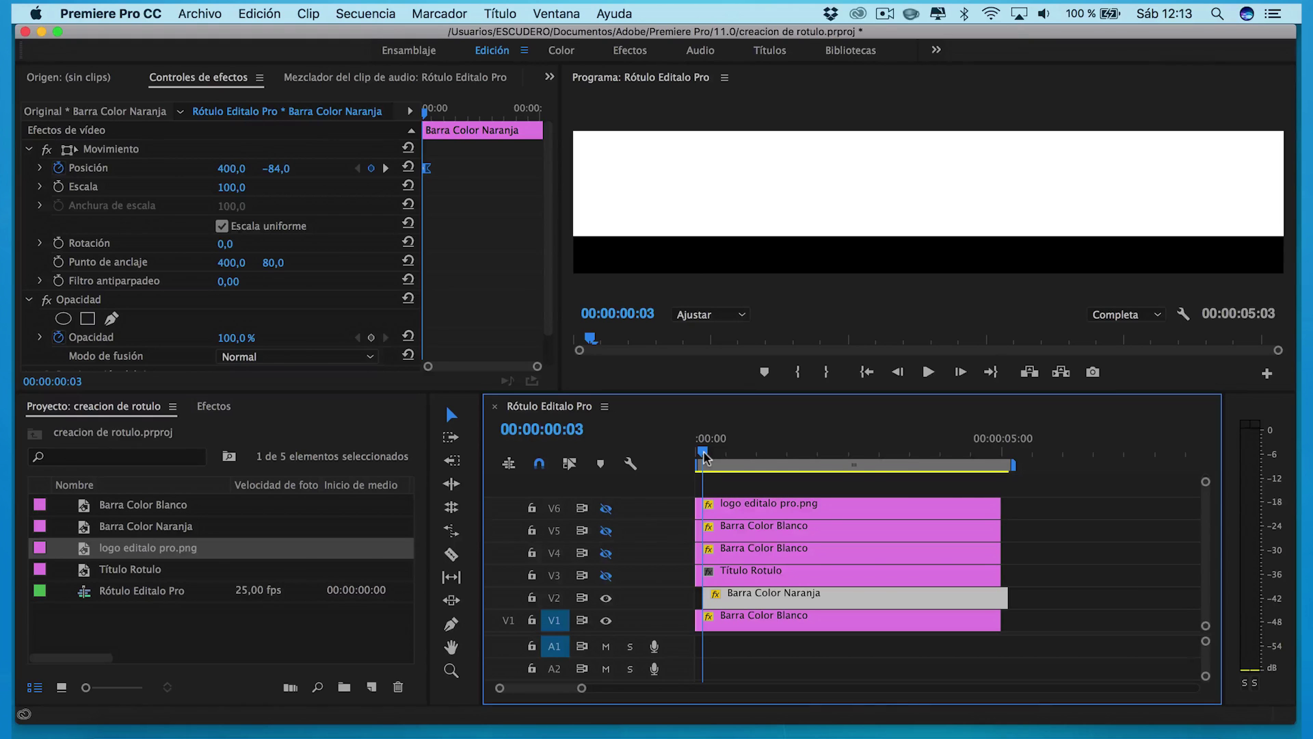
key("Right")
key("Right")
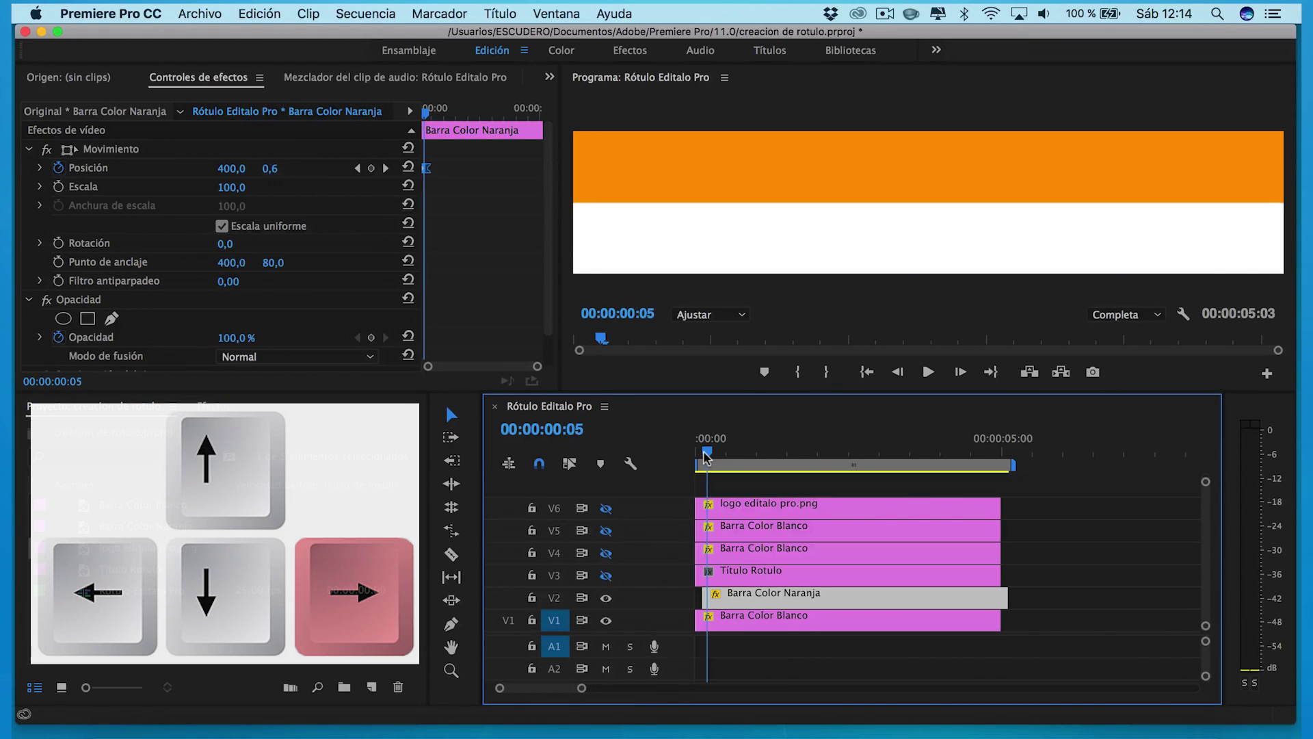
key("Right")
key("Right")
key("Right")
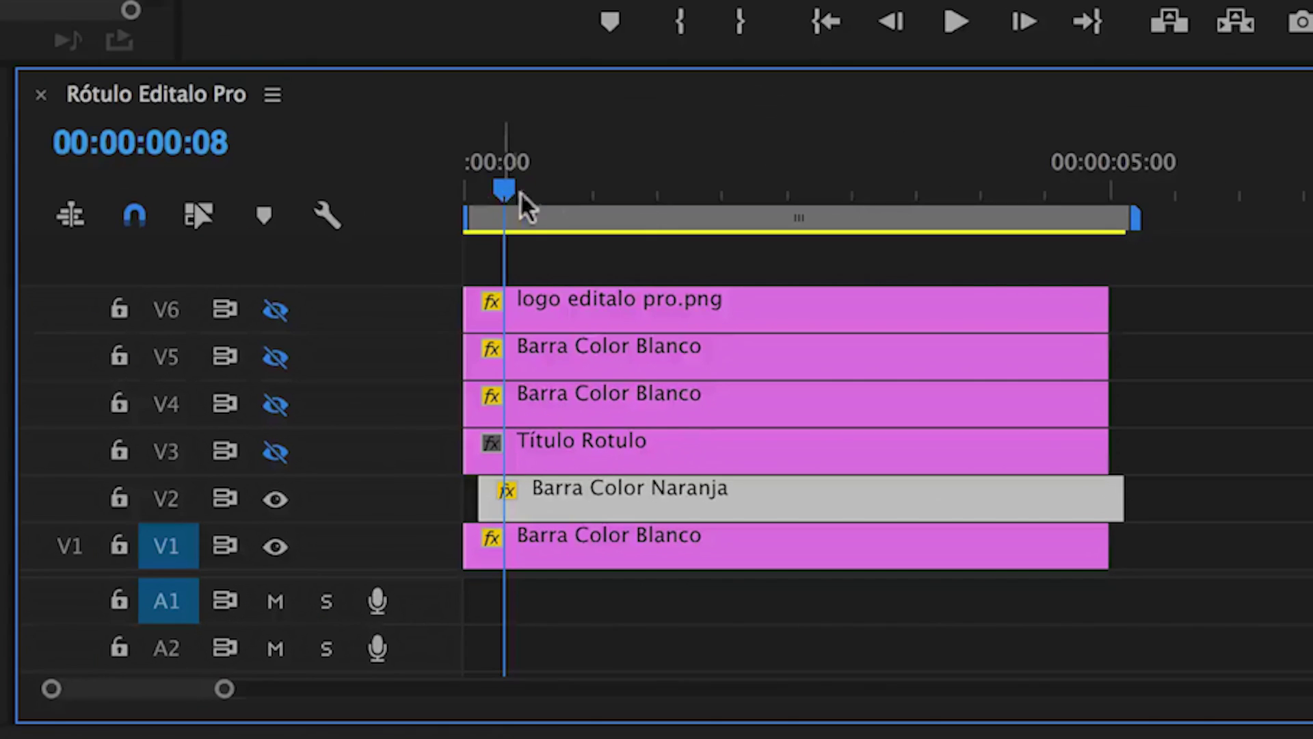
Delay the Título Rotulo clip and make track V3 visible.
left_click(775, 566)
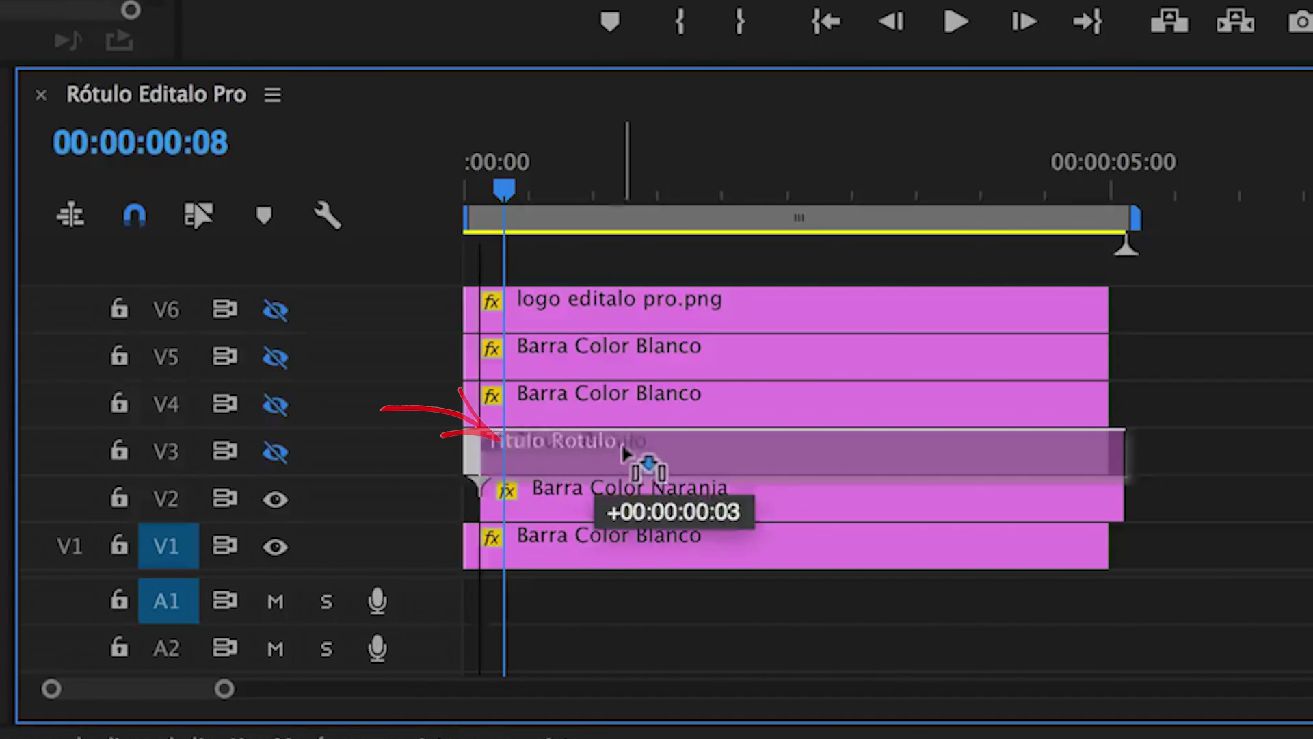
left_click_drag(593, 442, 638, 442)
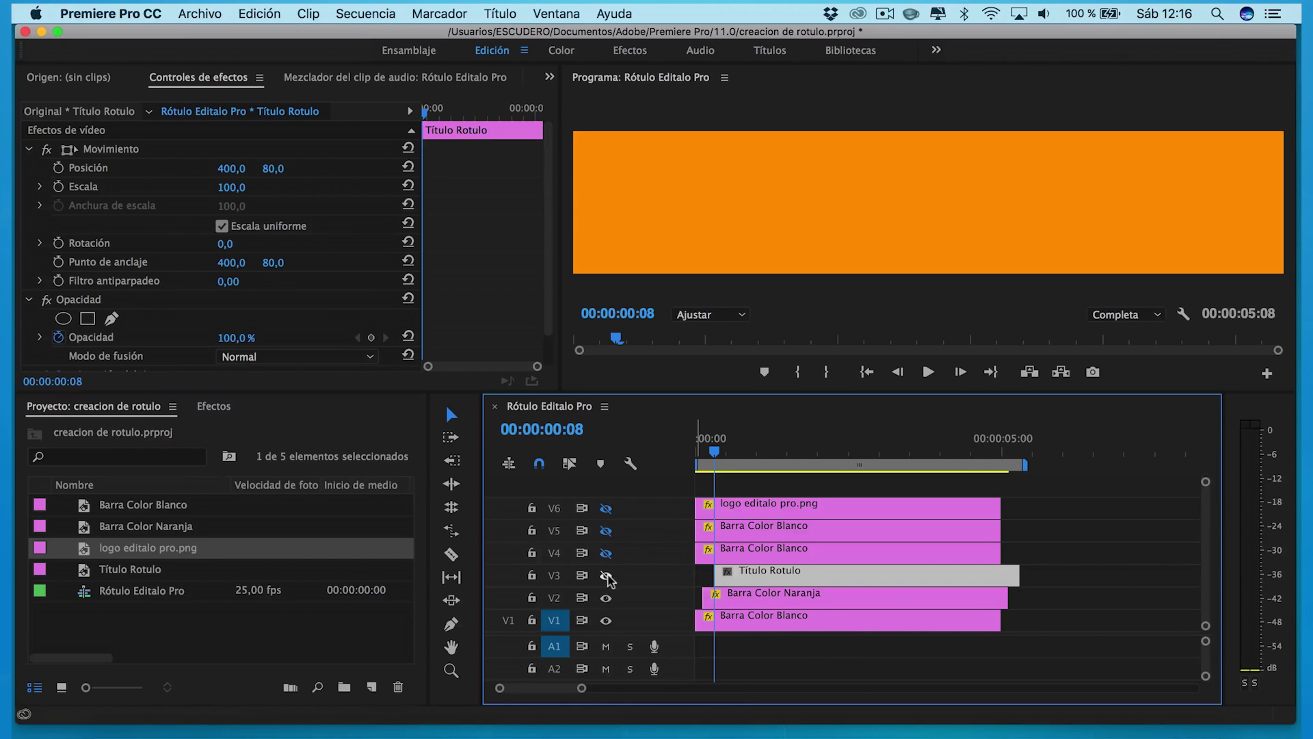
left_click(606, 575)
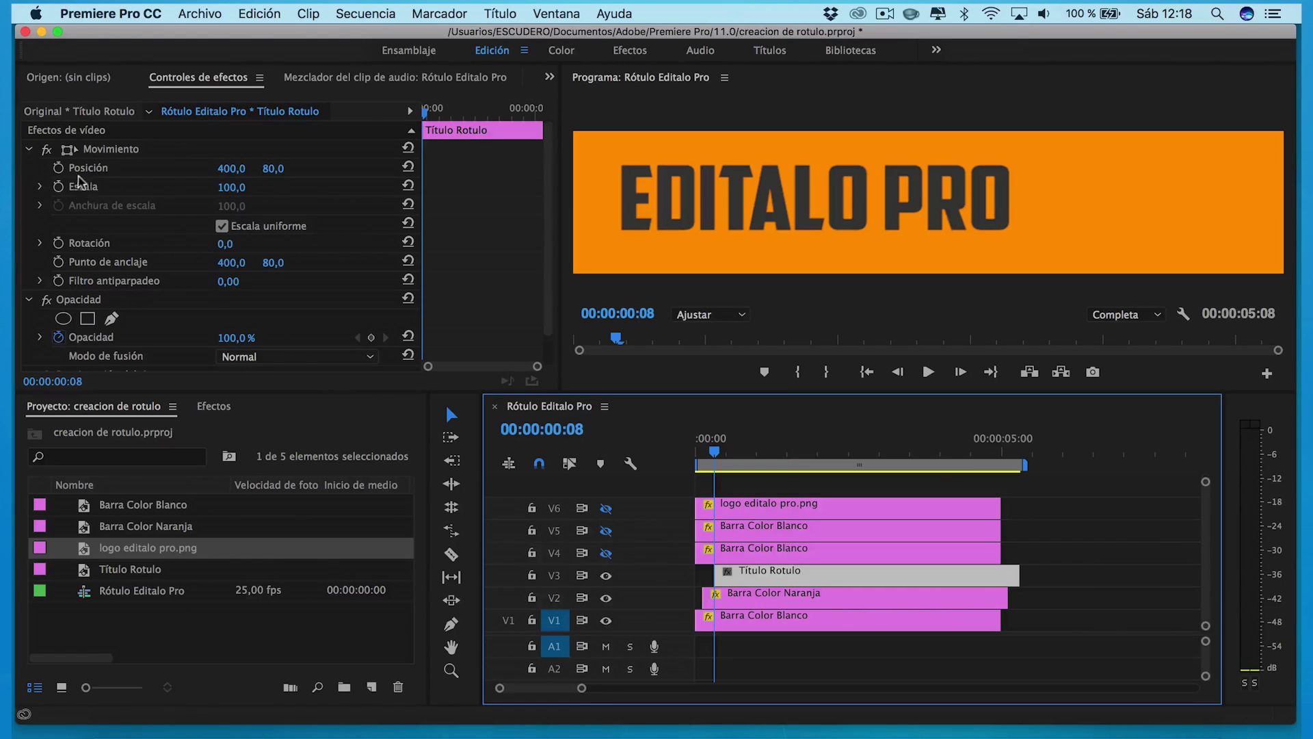
Keyframe the title's X position from −145 at frame 8 to 400 at frame 14.
left_click(58, 168)
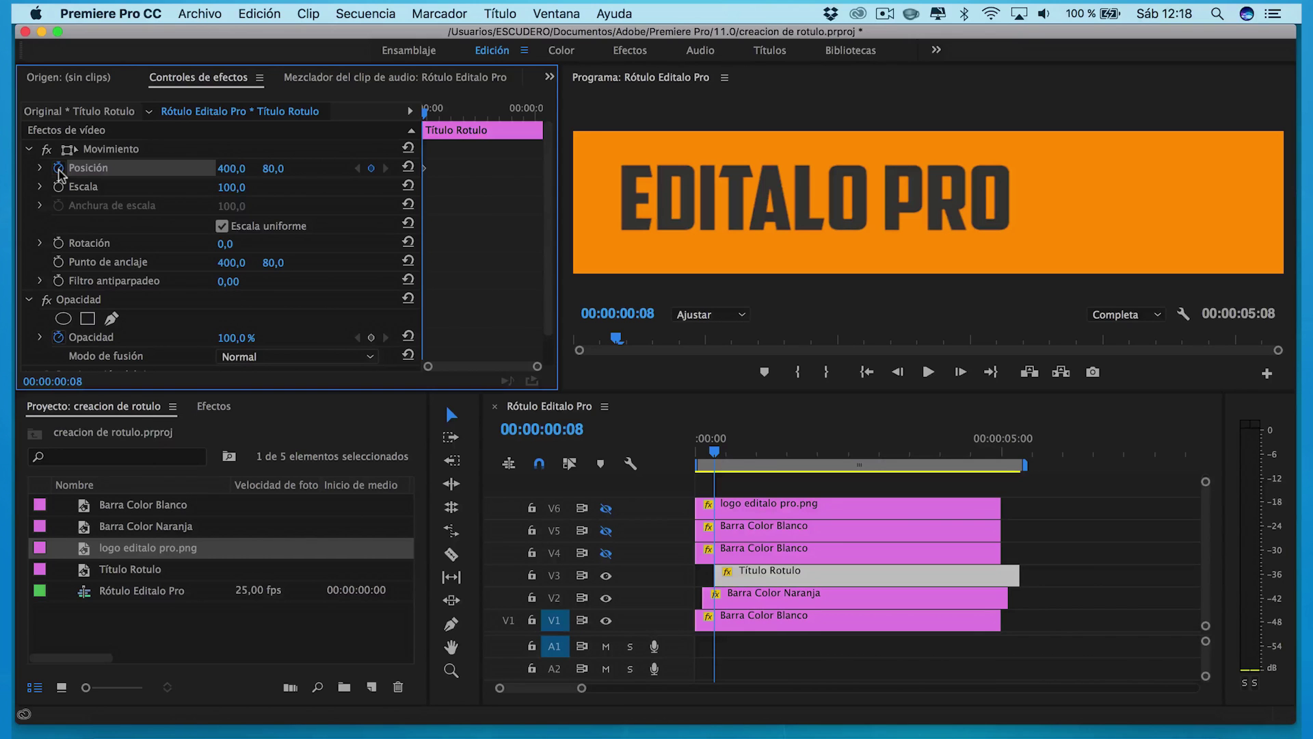
left_click_drag(231, 168, 137, 168)
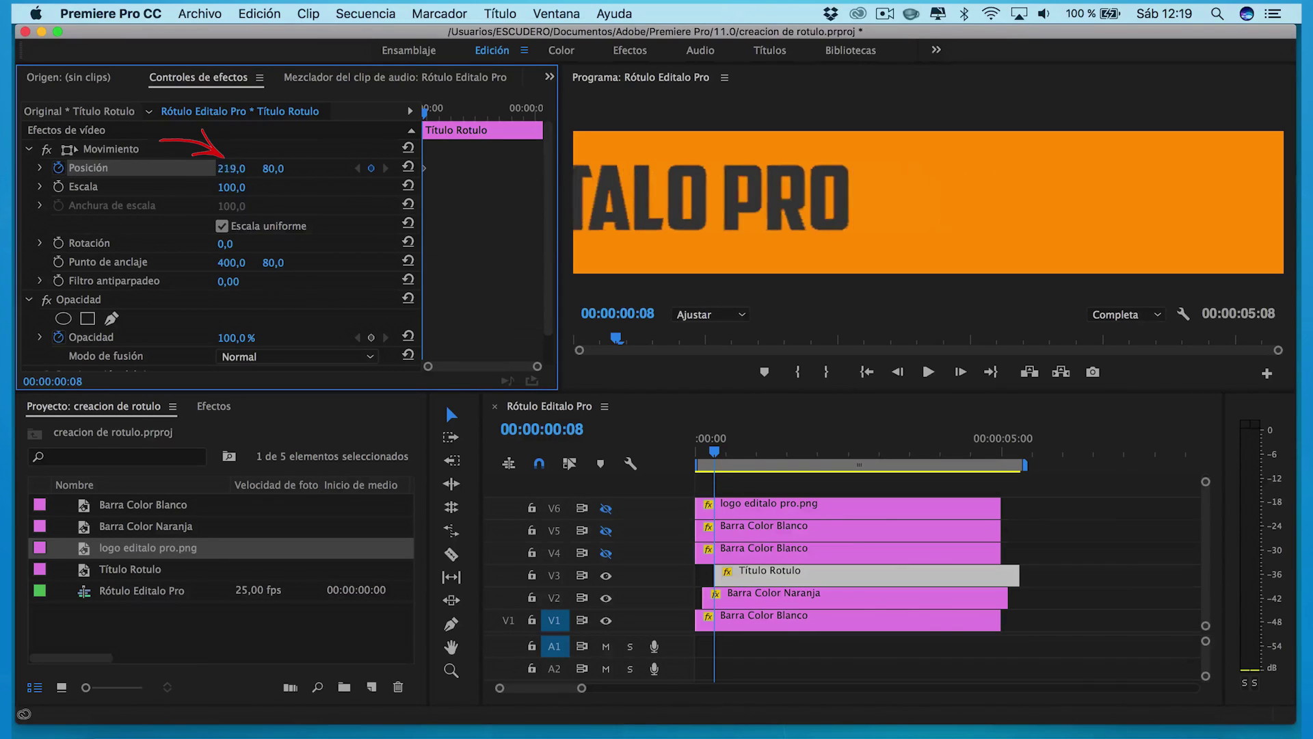
left_click_drag(230, 168, 205, 168)
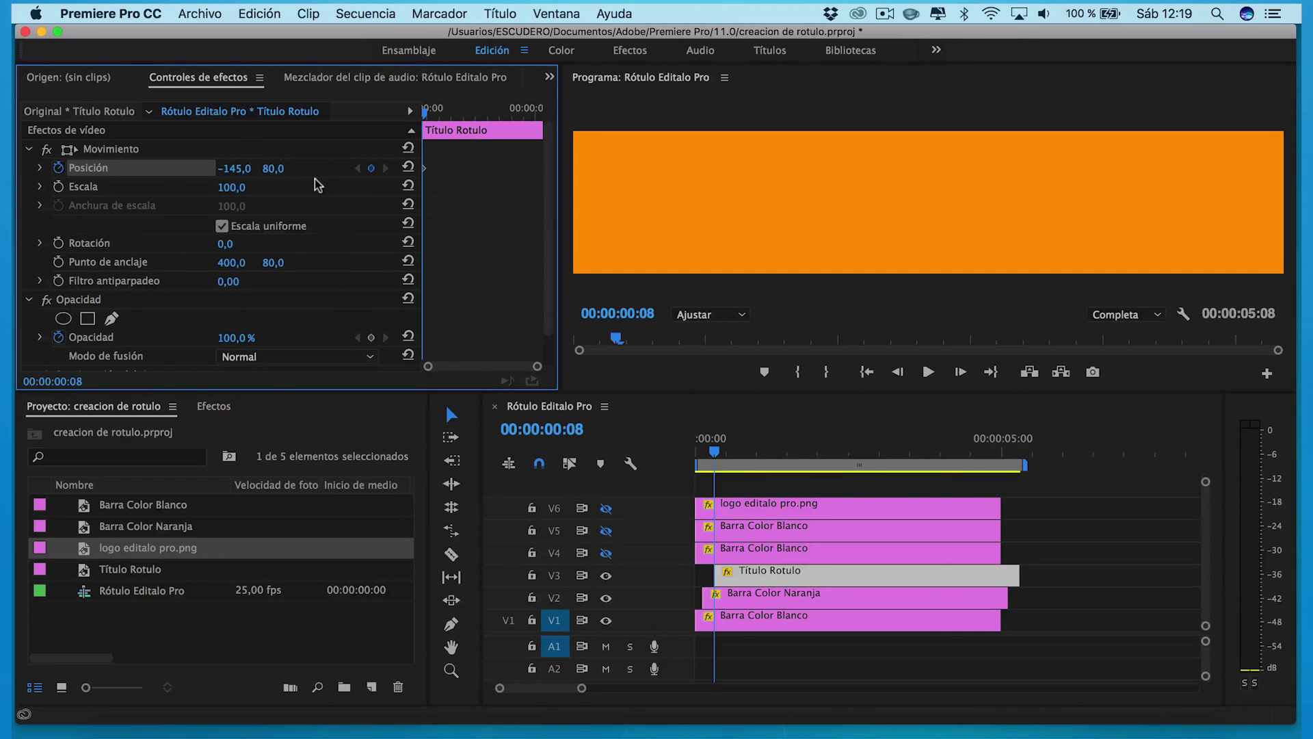
key("Right")
key("Right")
key("Right")
key("Right")
key("Right")
key("Right")
left_click_drag(232, 168, 410, 168)
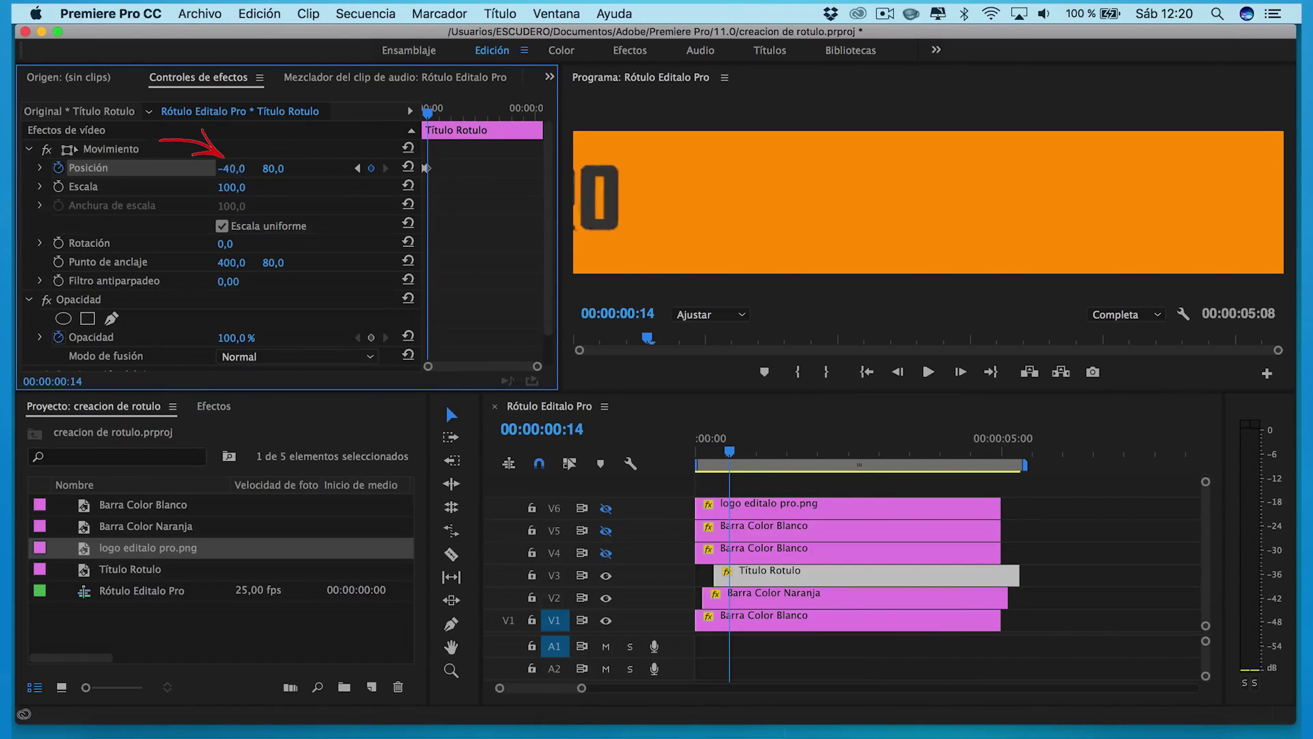
left_click_drag(231, 168, 236, 168)
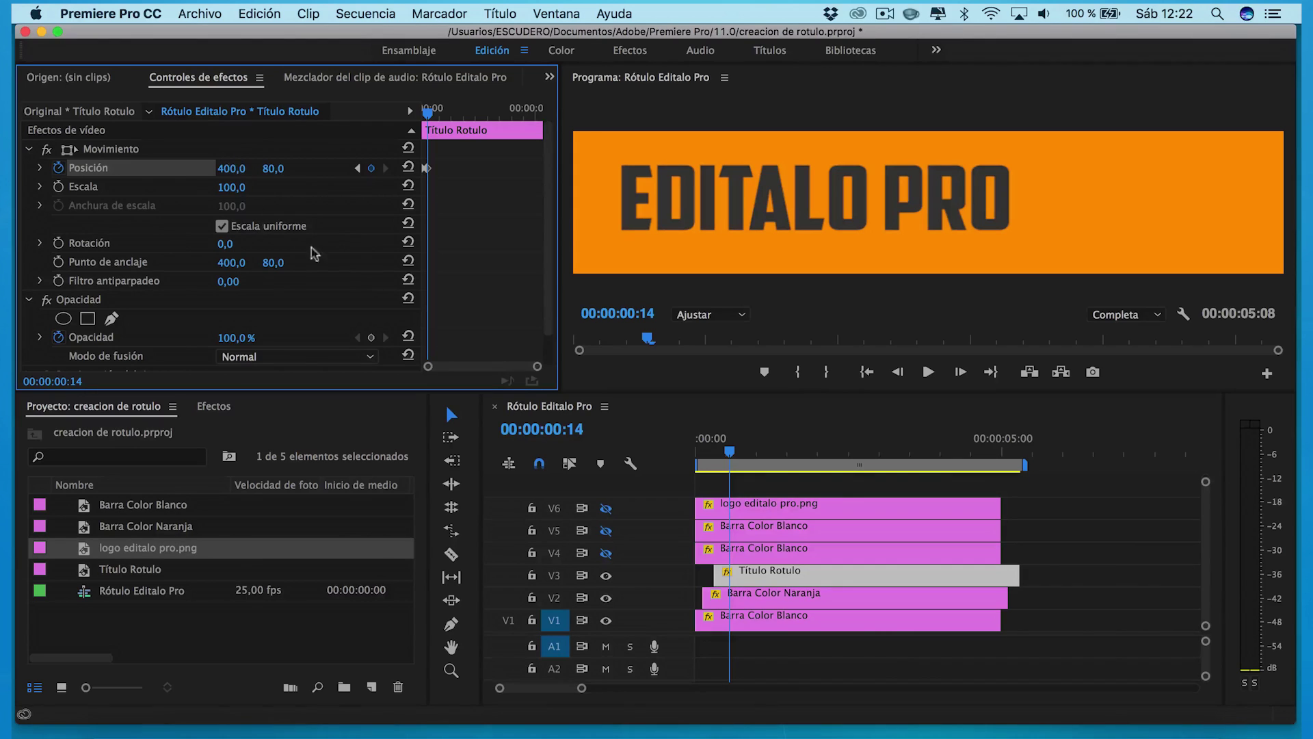
left_click_drag(535, 367, 463, 366)
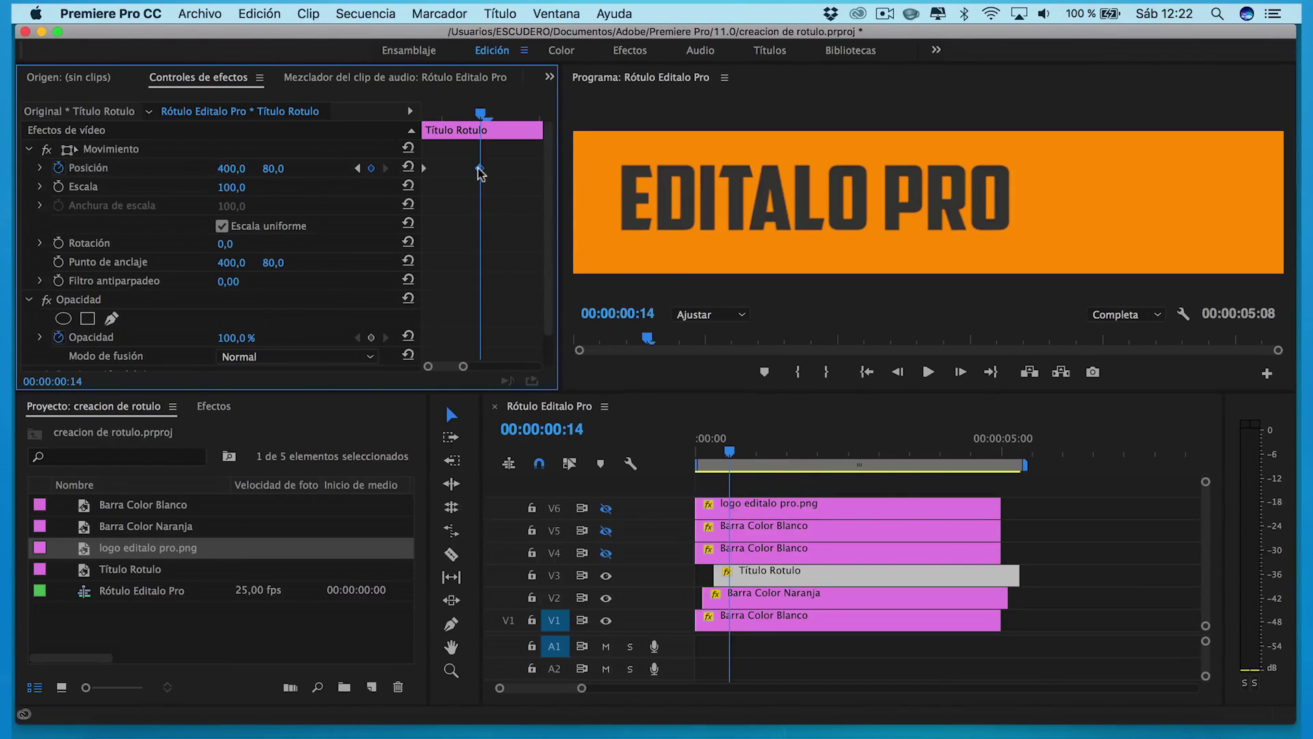
Apply Suavizar entrada to the title's final position keyframe and scrub to preview the slide-in.
right_click(478, 170)
mouse_move(547, 325)
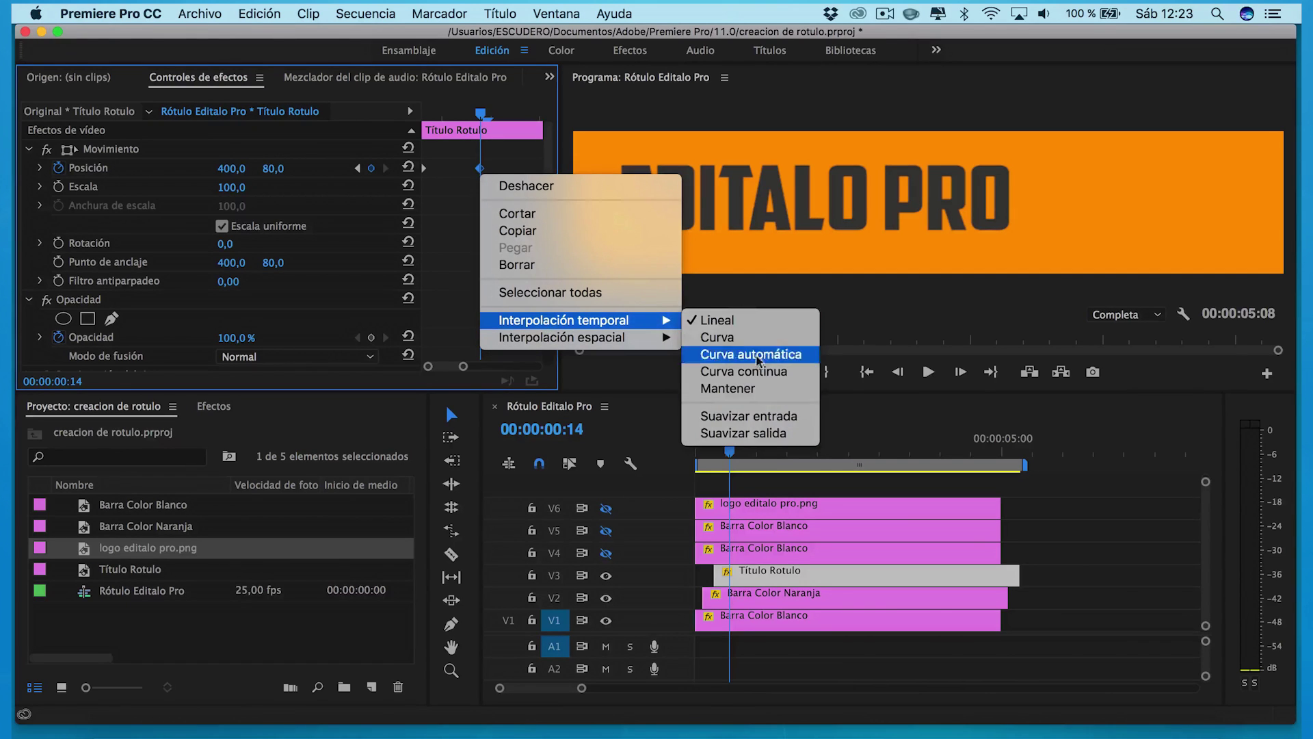
left_click(752, 416)
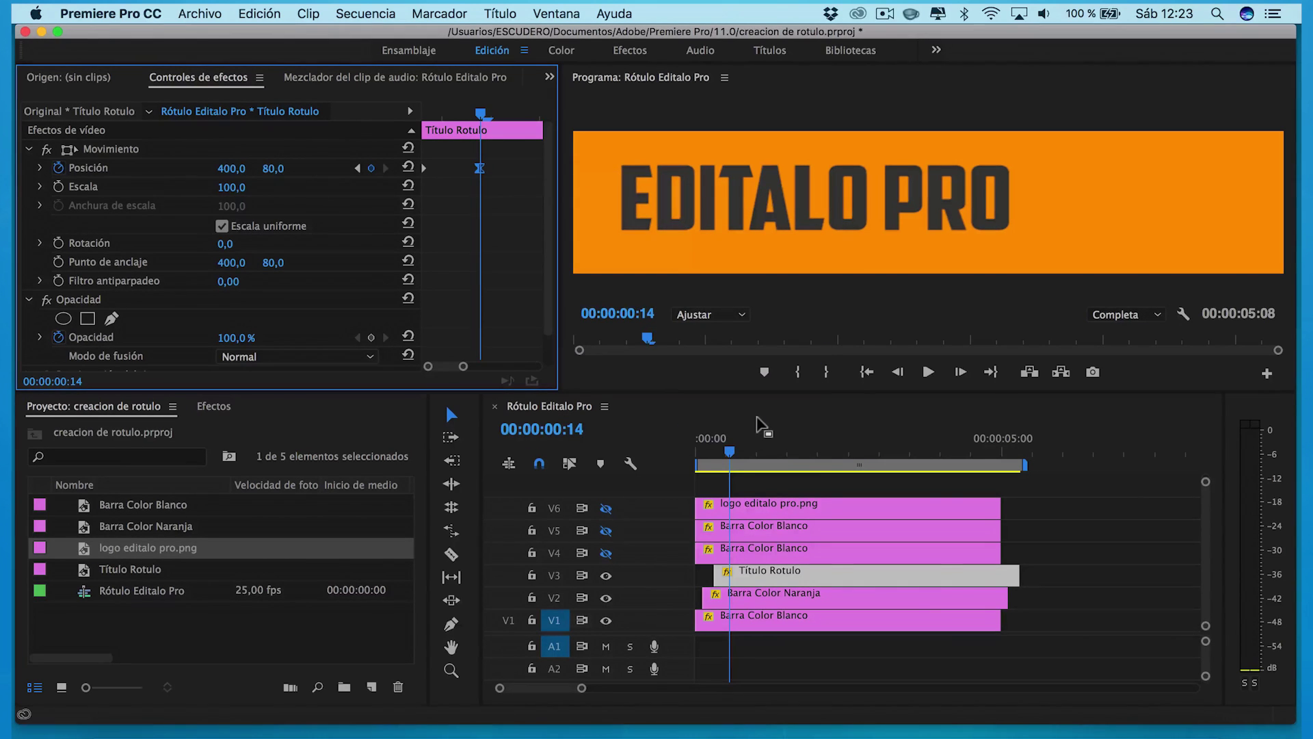
mouse_move(730, 451)
left_mouse_down()
mouse_move(694, 469)
mouse_move(718, 472)
left_mouse_up()
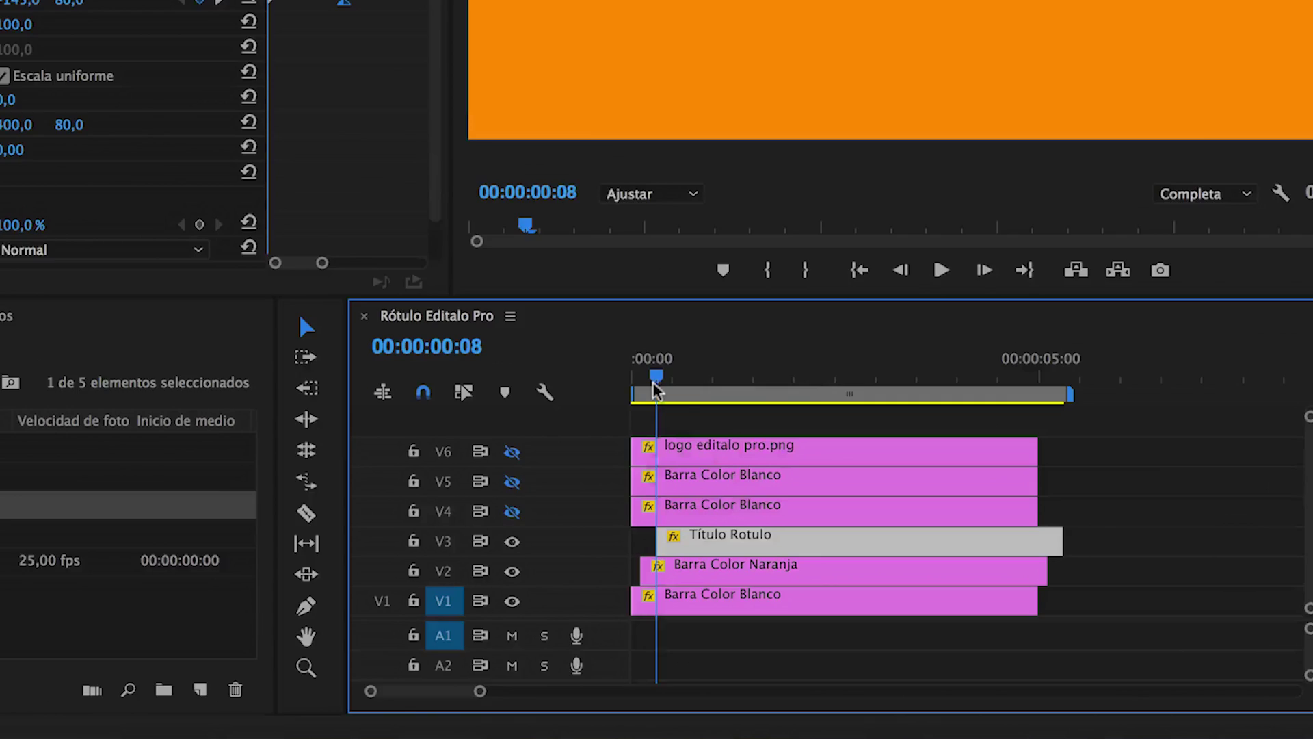
left_click_drag(719, 472, 731, 456)
left_click_drag(547, 198, 538, 199)
Start the V4 white bar clip at 00:00:00:13 and make track V4 visible.
left_click(565, 397)
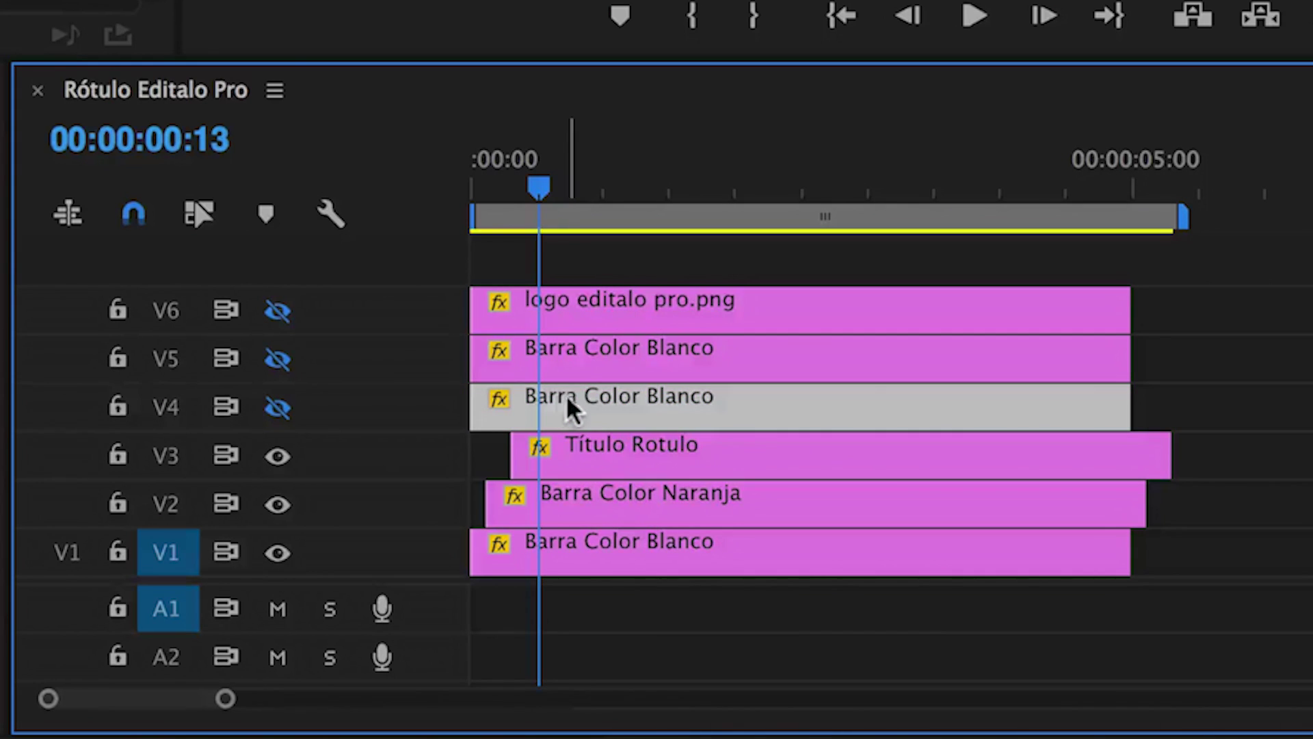
left_click_drag(564, 394, 630, 399)
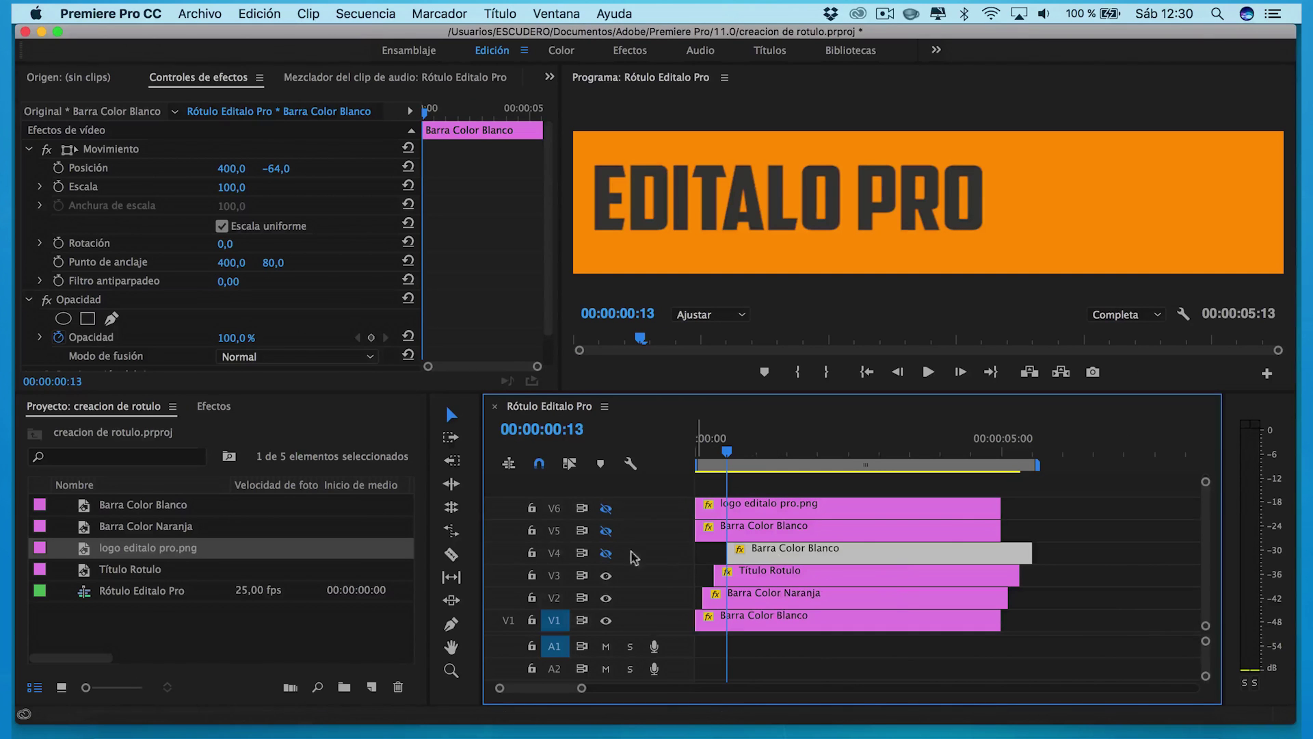
left_click(606, 553)
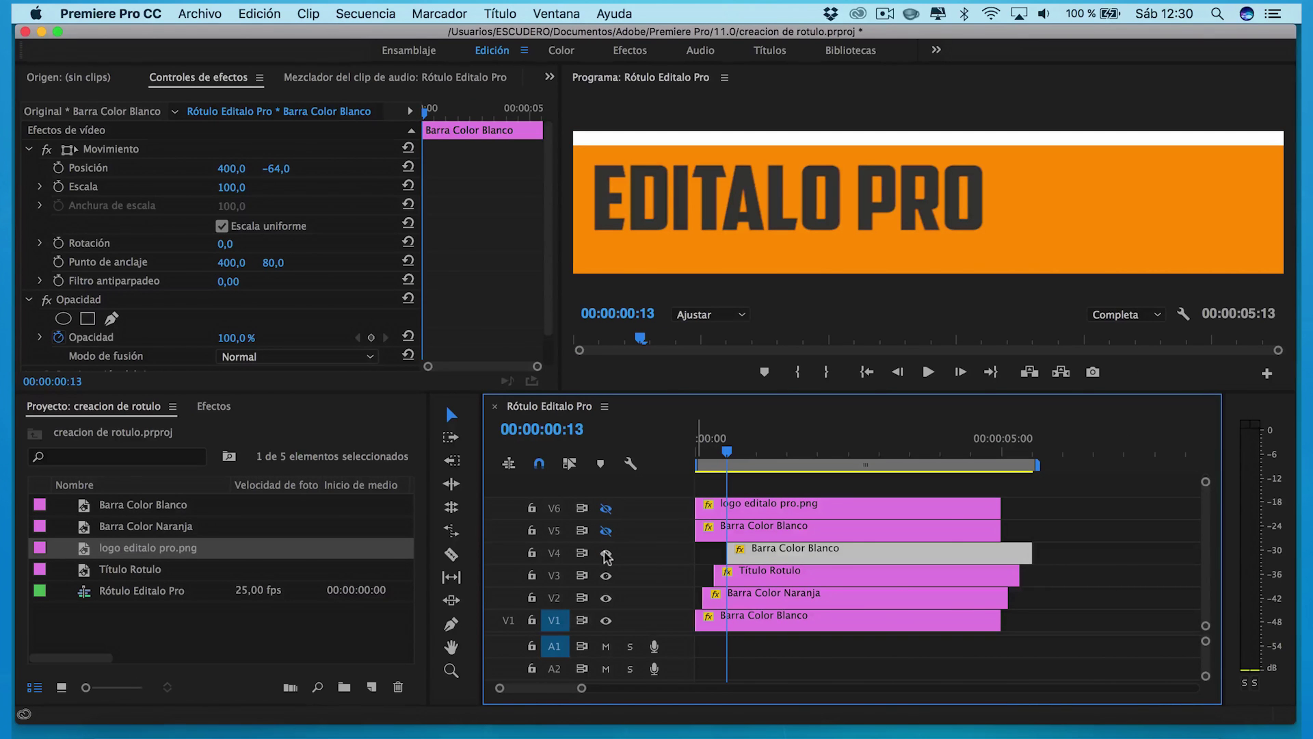
Keyframe the V4 white bar sweeping horizontally, ending at 1215, −64 at 00:00:01:02.
left_click(59, 167)
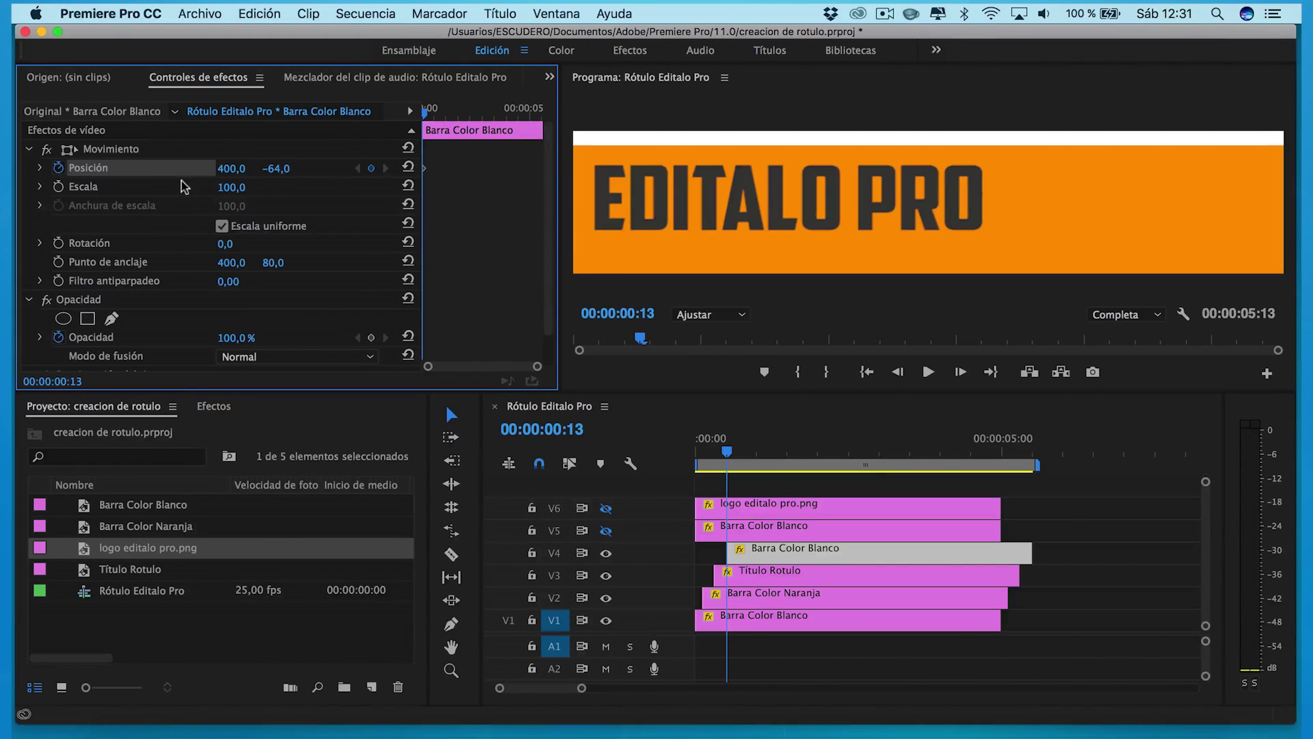
left_click_drag(229, 168, 13, 168)
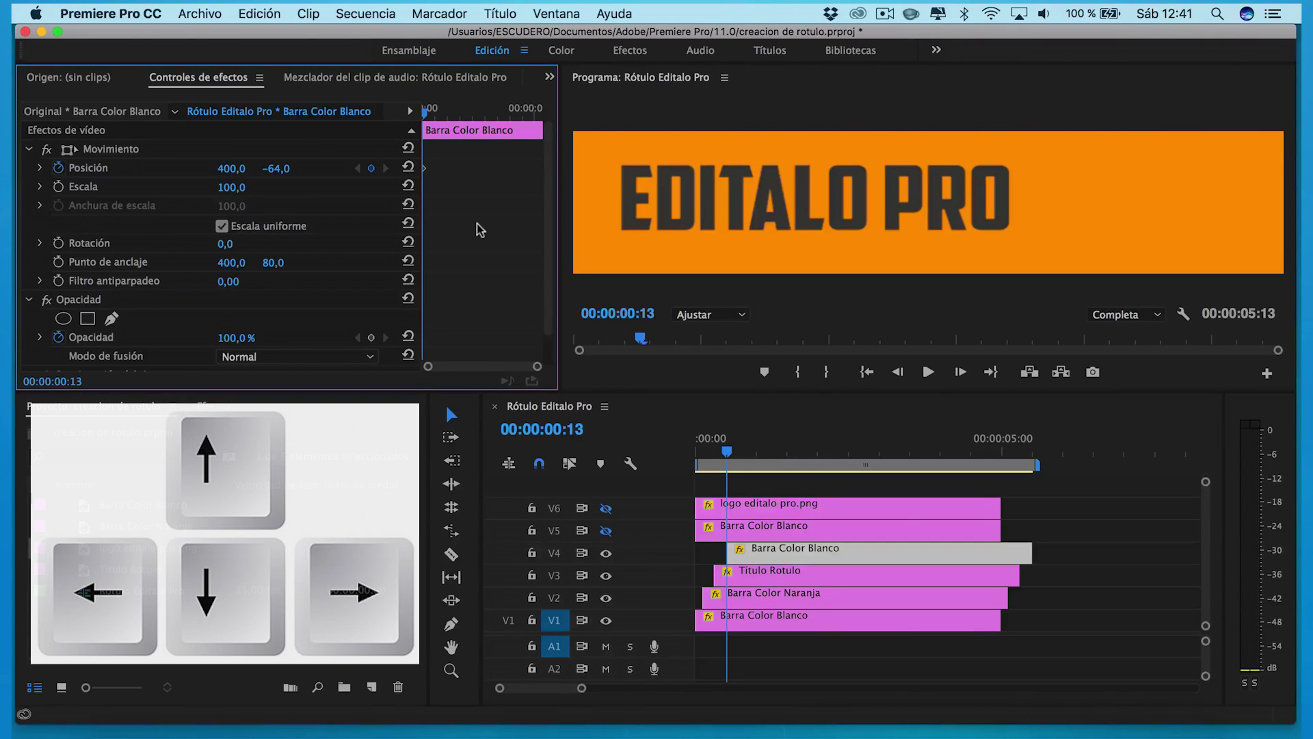
key("Right")
key("Right")
key("Right")
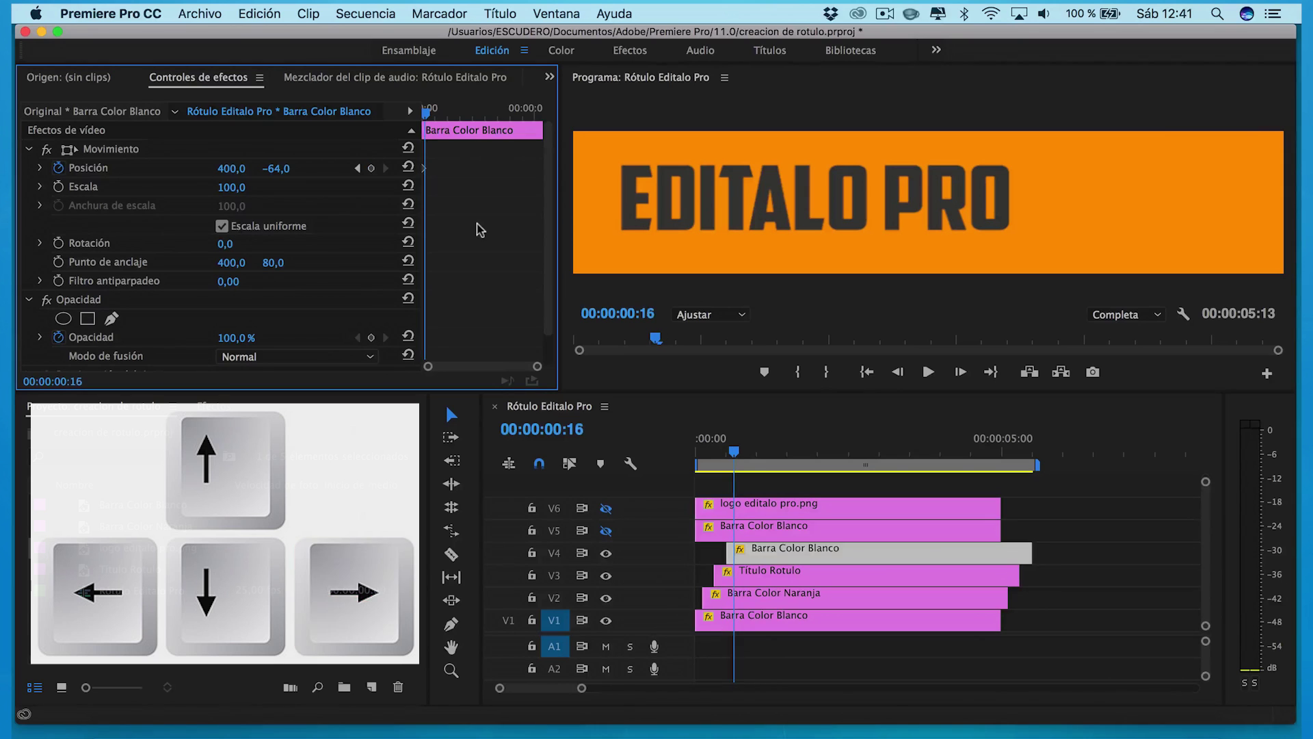
key("Right")
key("Right")
key("Right")
key("Right")
key("Right")
key("Right")
key("Right")
key("Right")
key("Right")
key("Right")
key("Right")
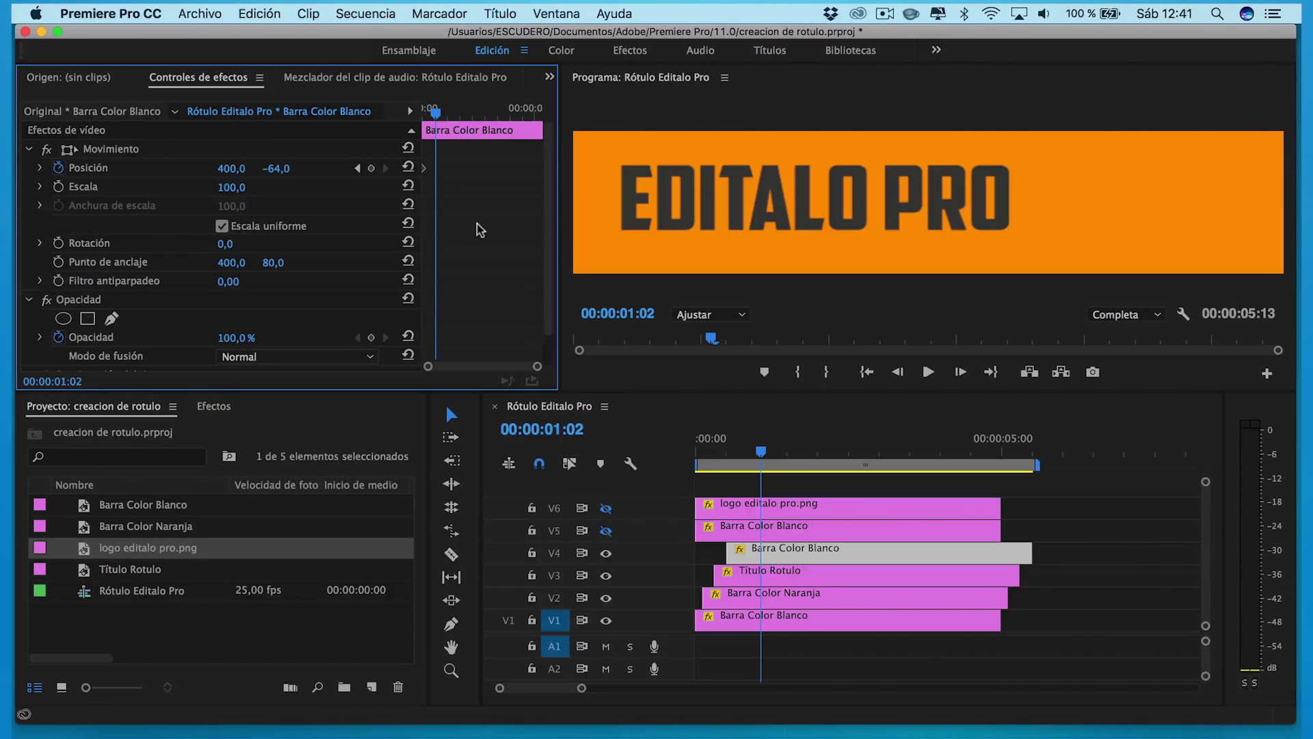
left_click_drag(231, 169, 784, 168)
left_click_drag(534, 365, 483, 366)
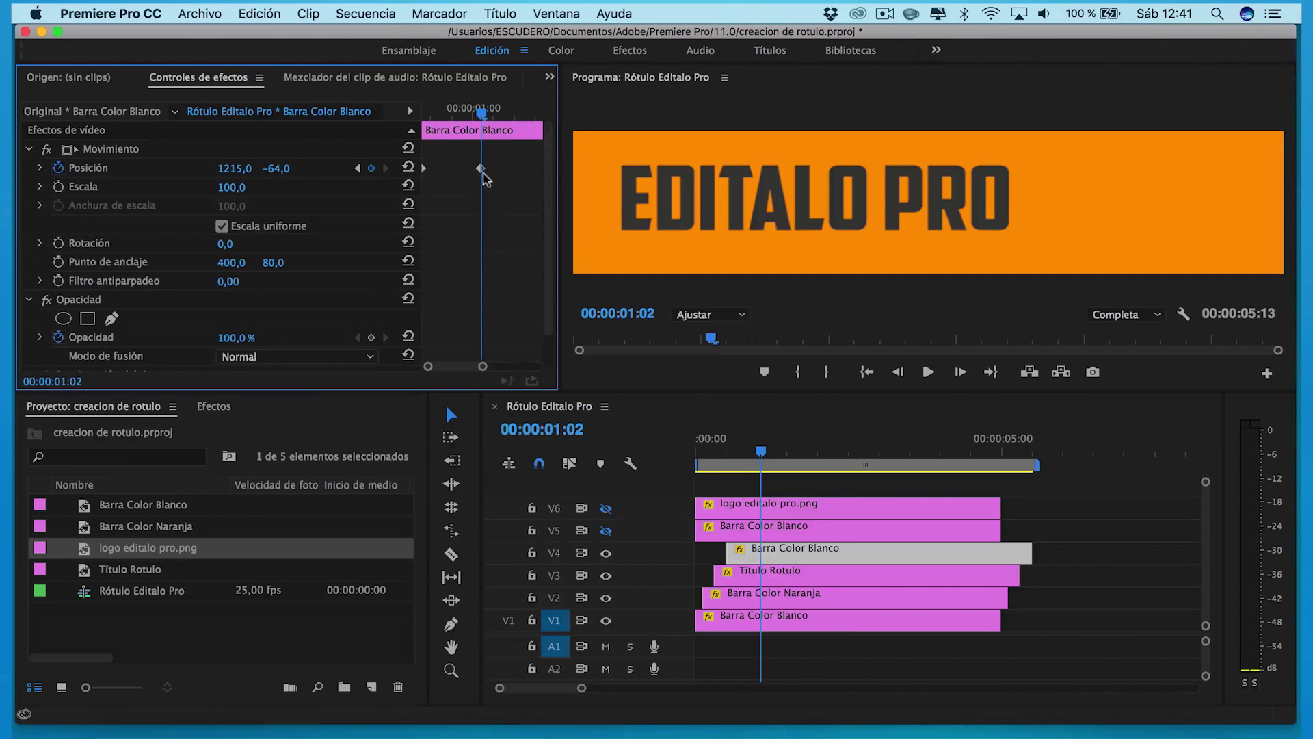
Apply Suavizar entrada to the V4 white bar's final position keyframe.
right_click(482, 171)
mouse_move(553, 324)
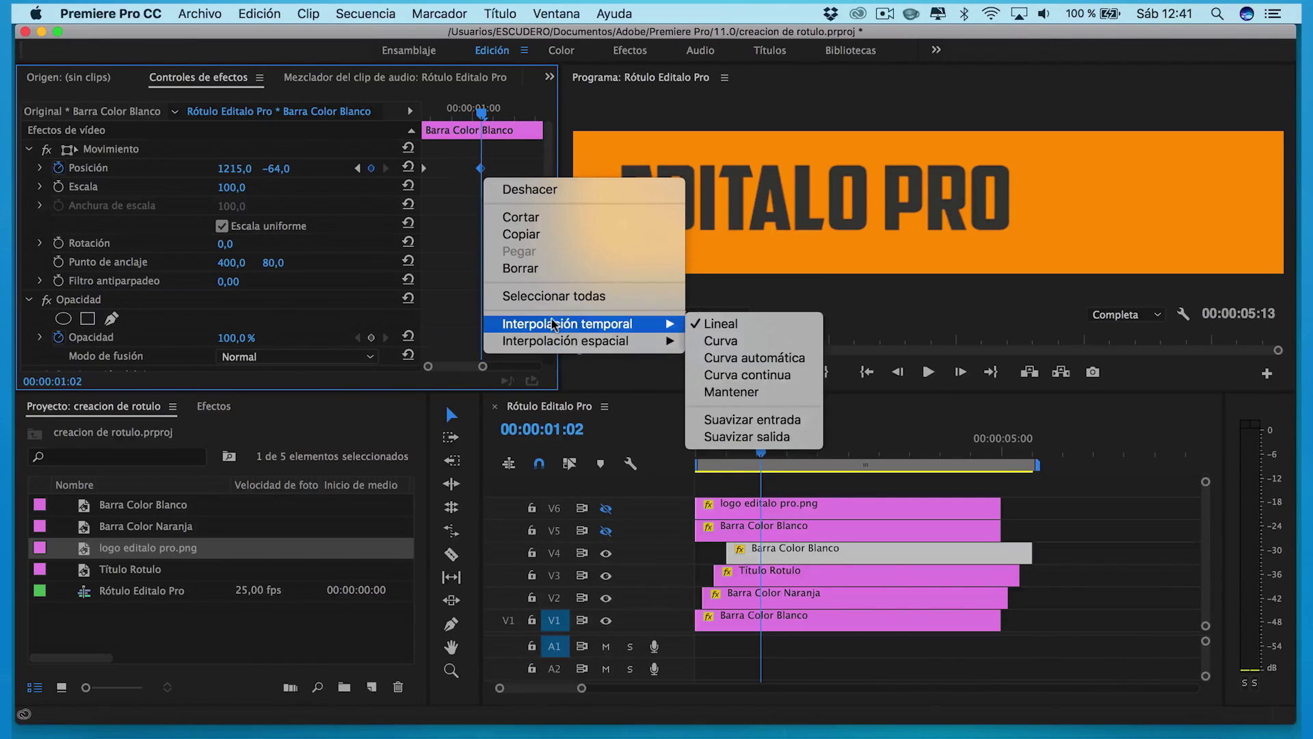
left_click(748, 418)
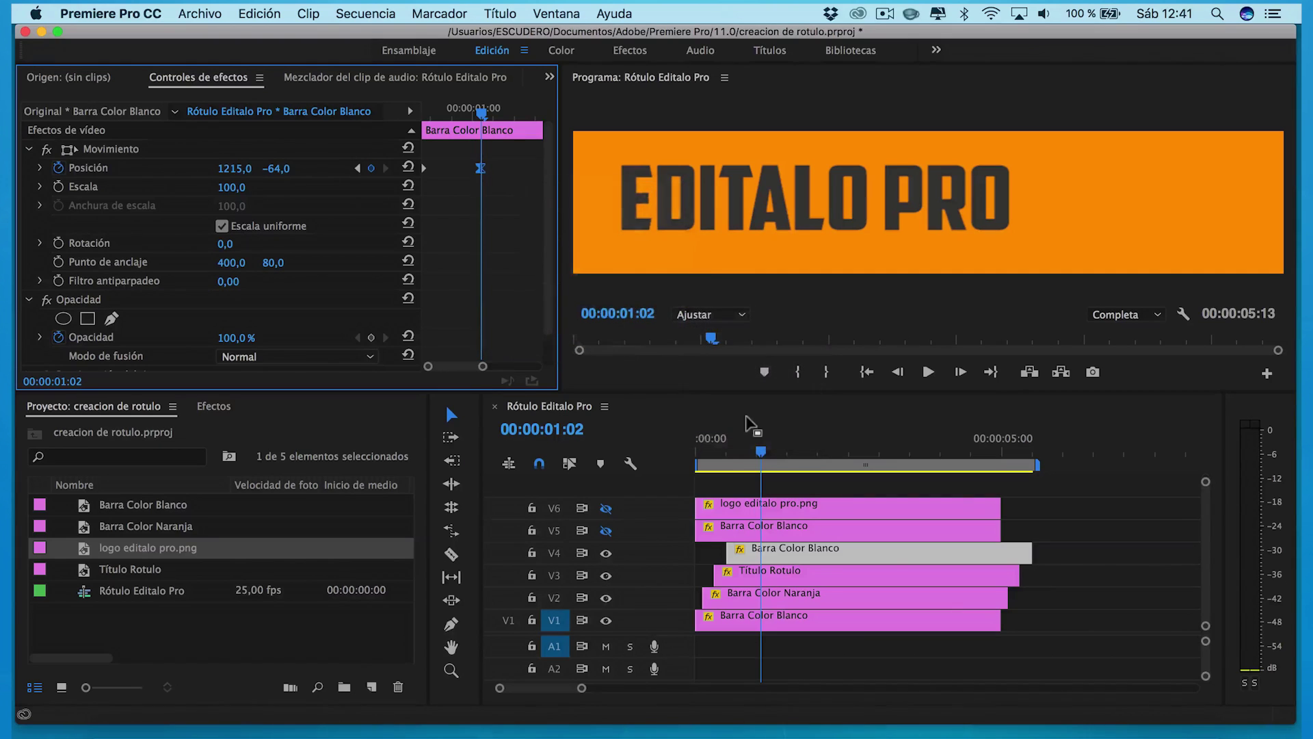
Preview the sweep, then move the V5 Barra Color Blanco clip to start at 00:00:01:00.
mouse_move(759, 454)
left_mouse_down()
mouse_move(708, 465)
mouse_move(757, 464)
left_mouse_up()
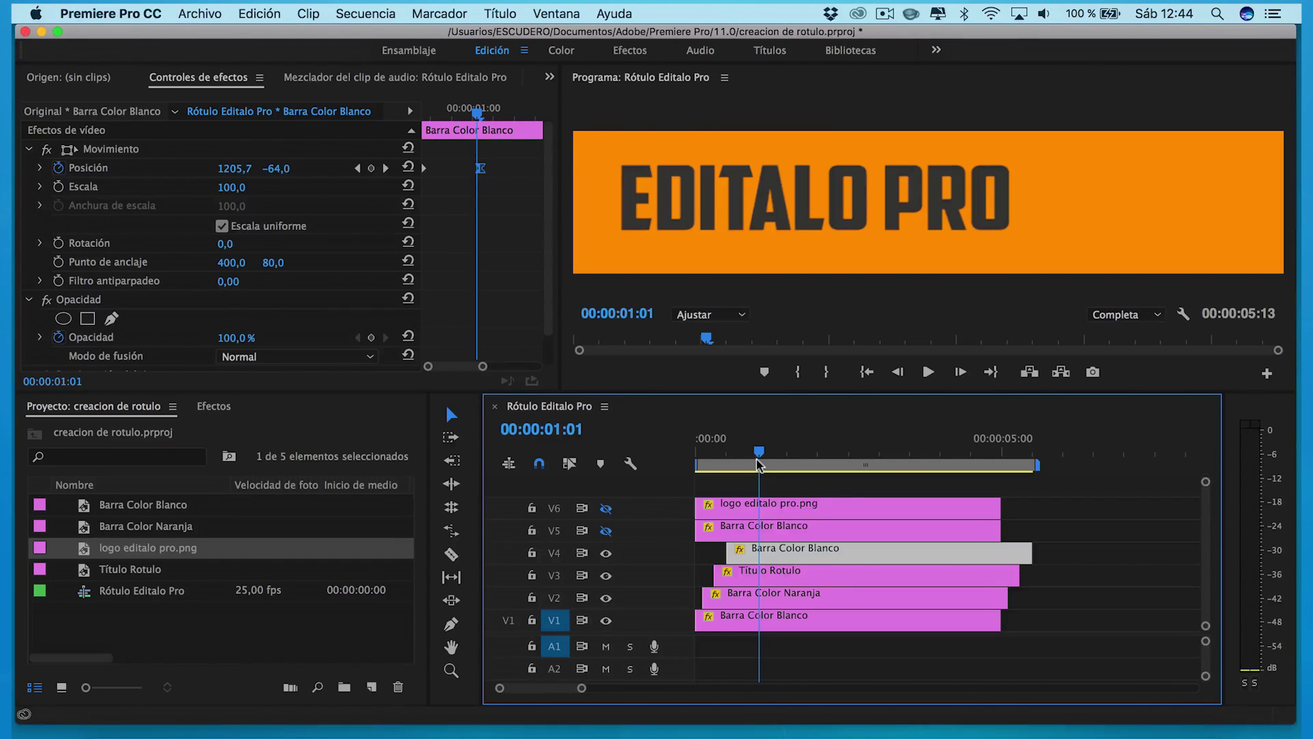
left_click_drag(759, 460, 757, 460)
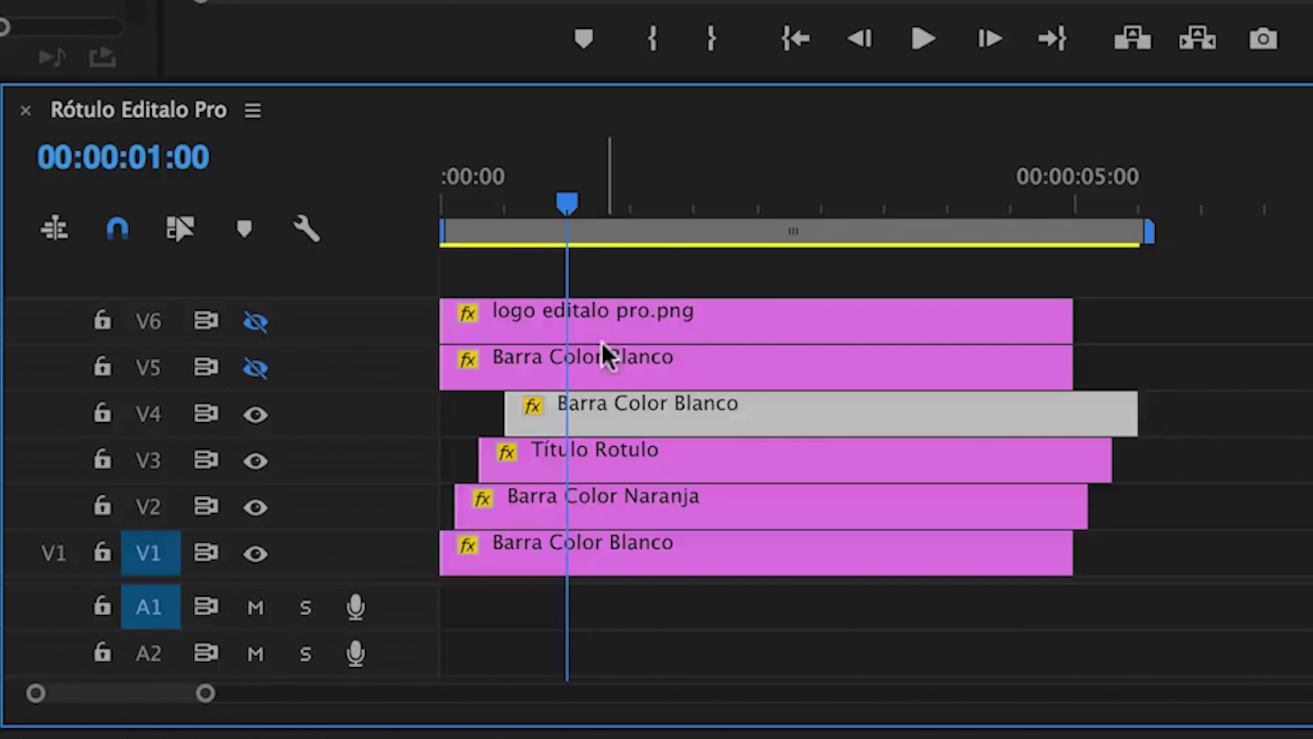
left_click(775, 524)
left_click_drag(606, 359, 725, 371)
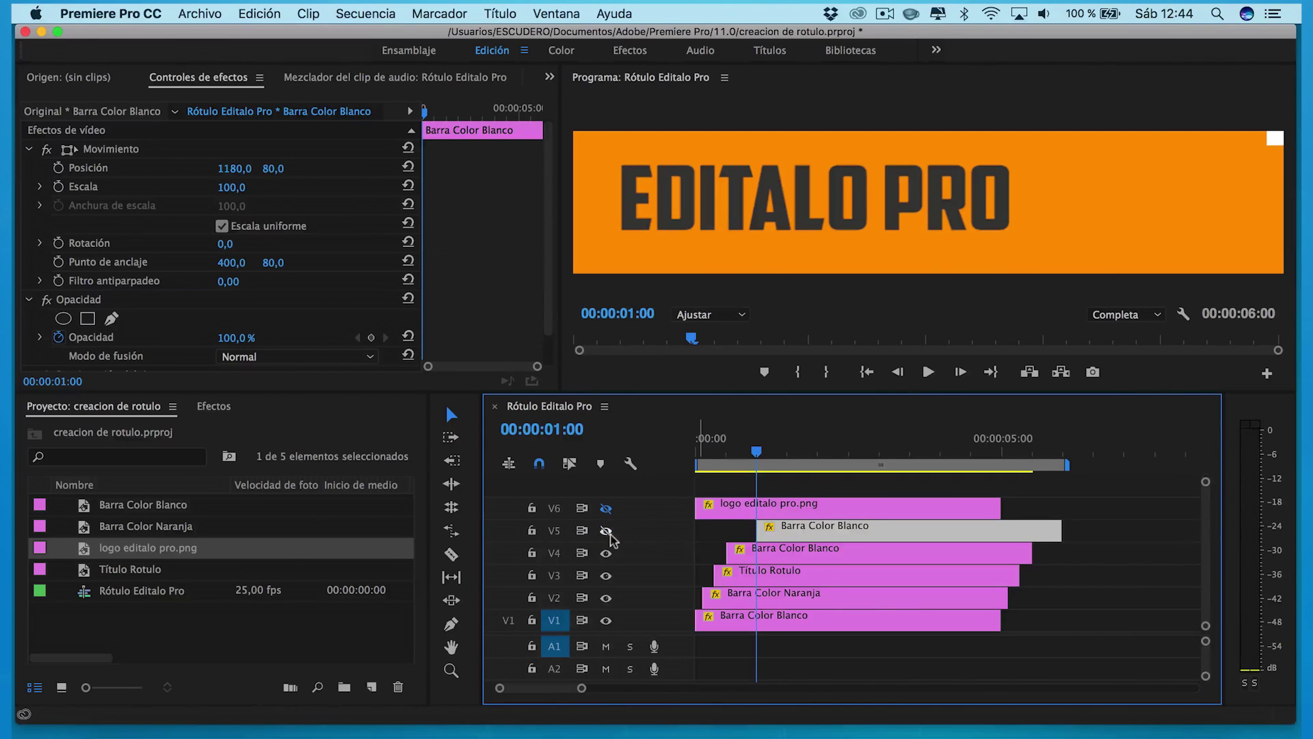
Show V5 and keyframe its white bar dropping from 1180, −64 to 1180, 80 by 00:00:01:07.
left_click(605, 530)
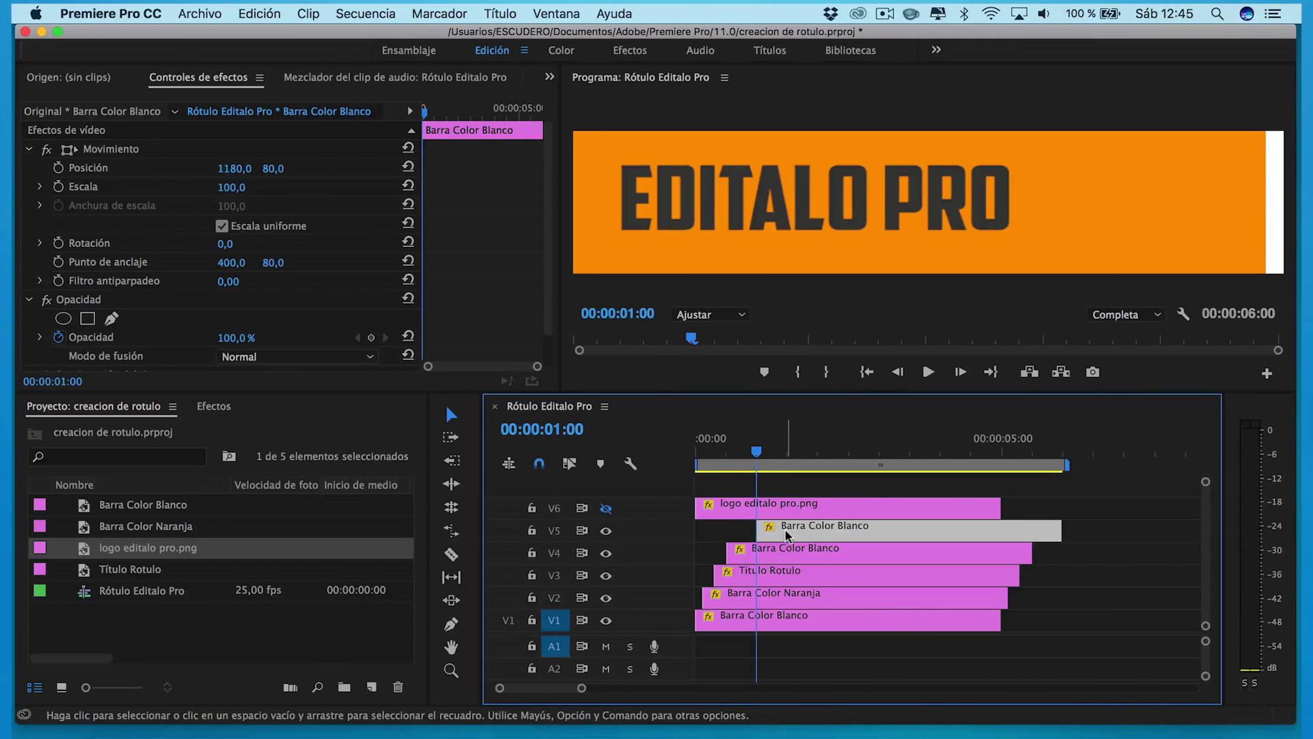
left_click(59, 168)
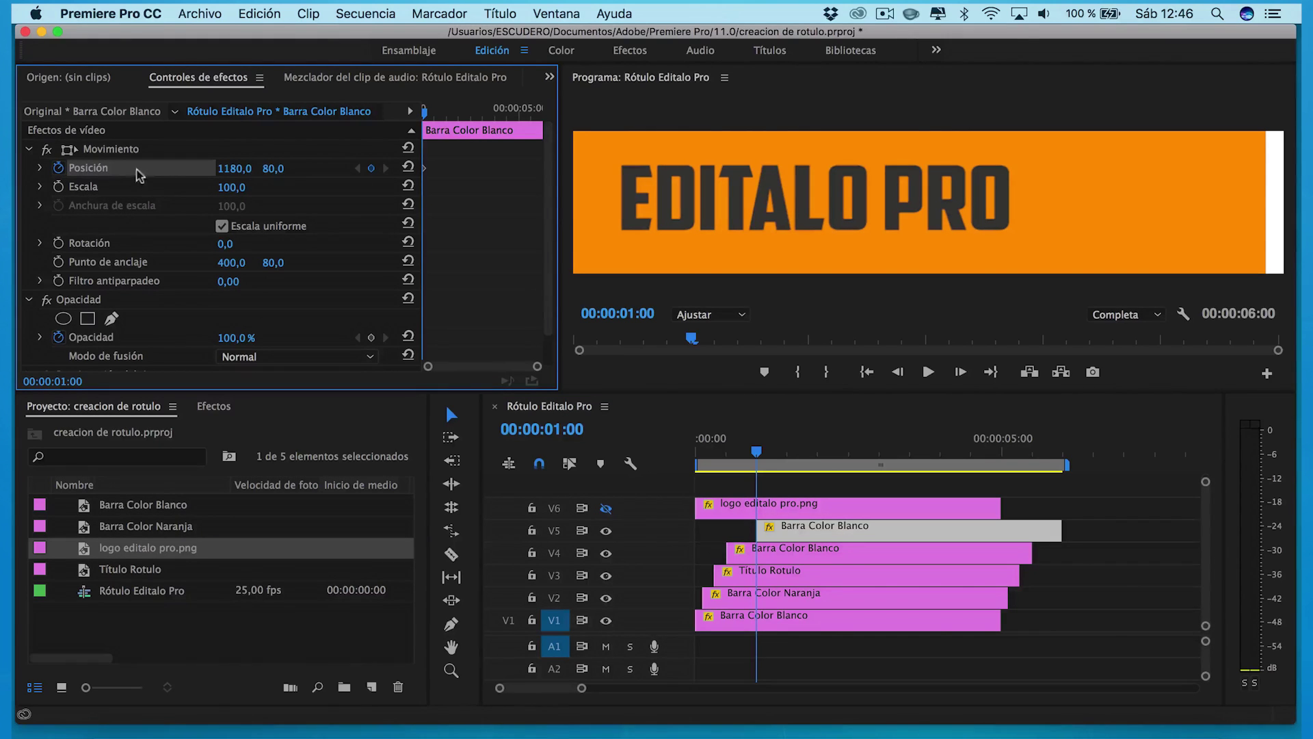
mouse_move(273, 168)
left_mouse_down()
mouse_move(253, 168)
mouse_move(281, 171)
left_mouse_up()
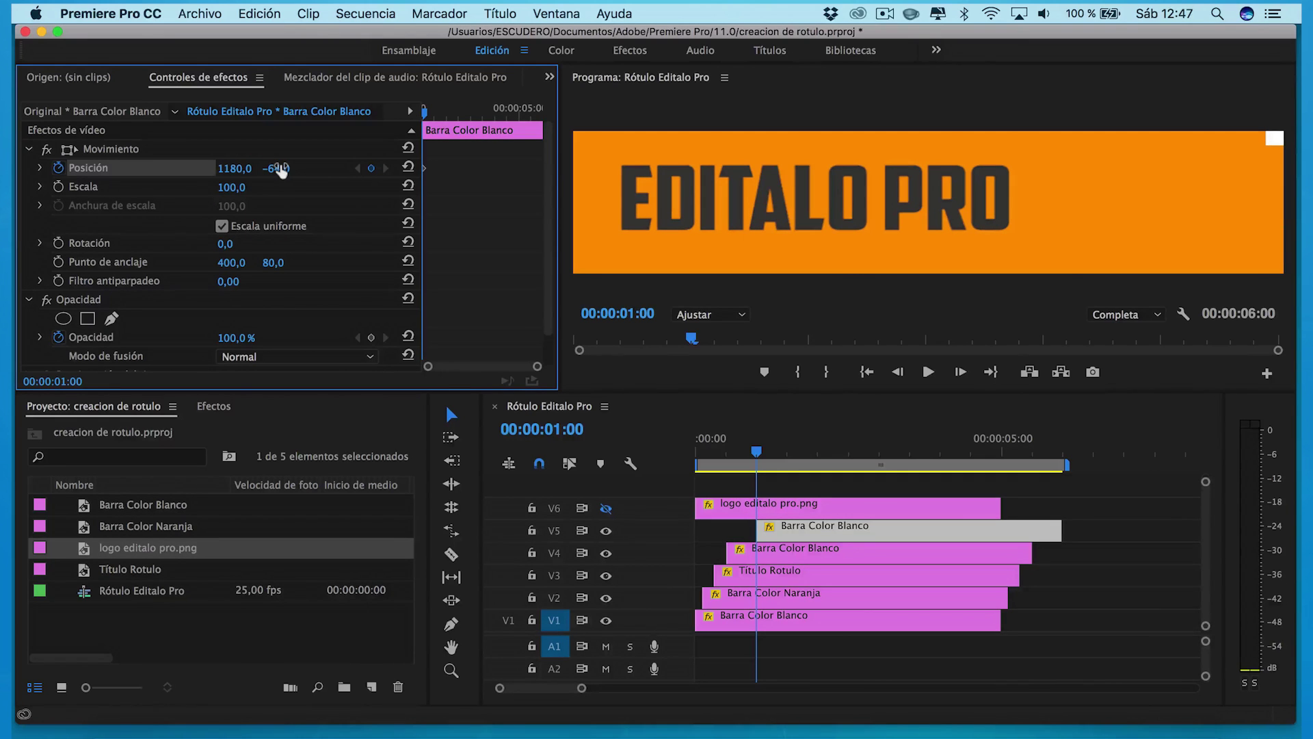
key("Right")
key("Right")
key("Right")
key("Right")
key("Right")
key("Right")
key("Right")
mouse_move(287, 171)
left_mouse_down()
mouse_move(329, 171)
mouse_move(301, 169)
left_mouse_up()
left_click_drag(538, 365, 467, 367)
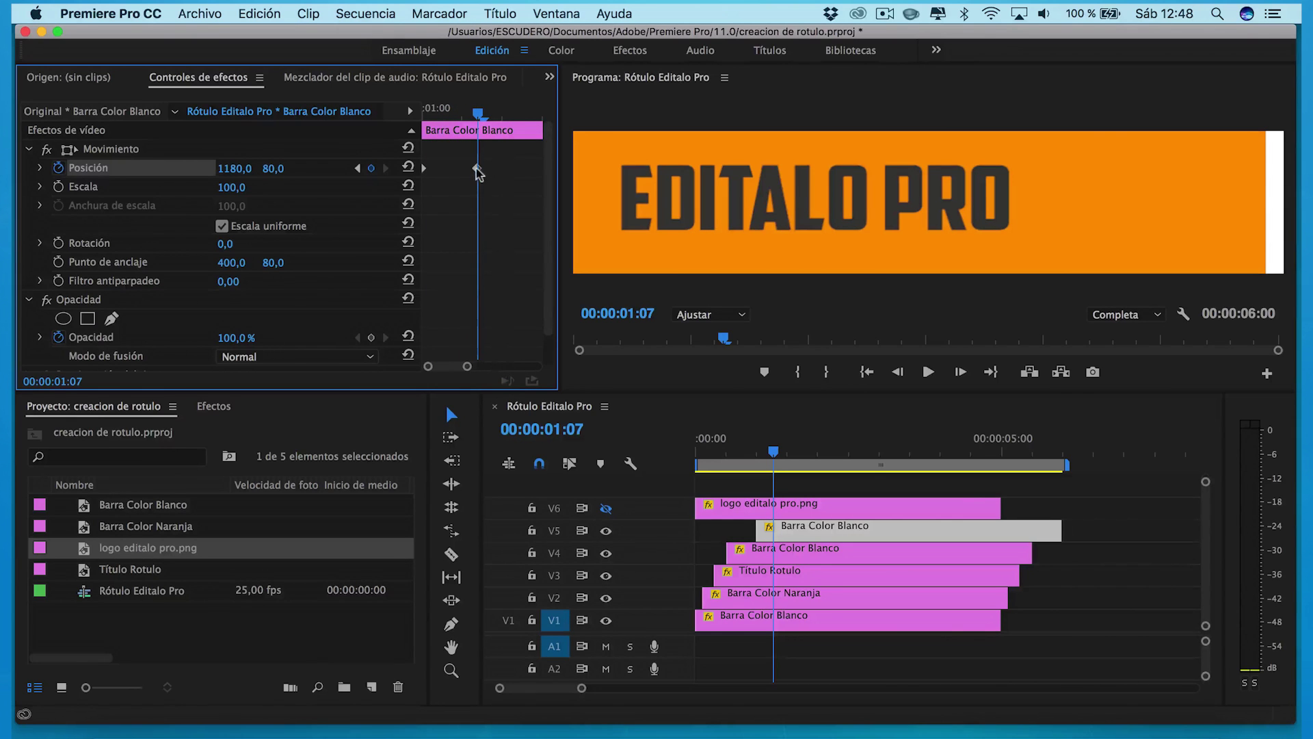
Ease the V5 bar's drop-in keyframe with Suavizar entrada and play back to check it.
right_click(477, 169)
mouse_move(575, 322)
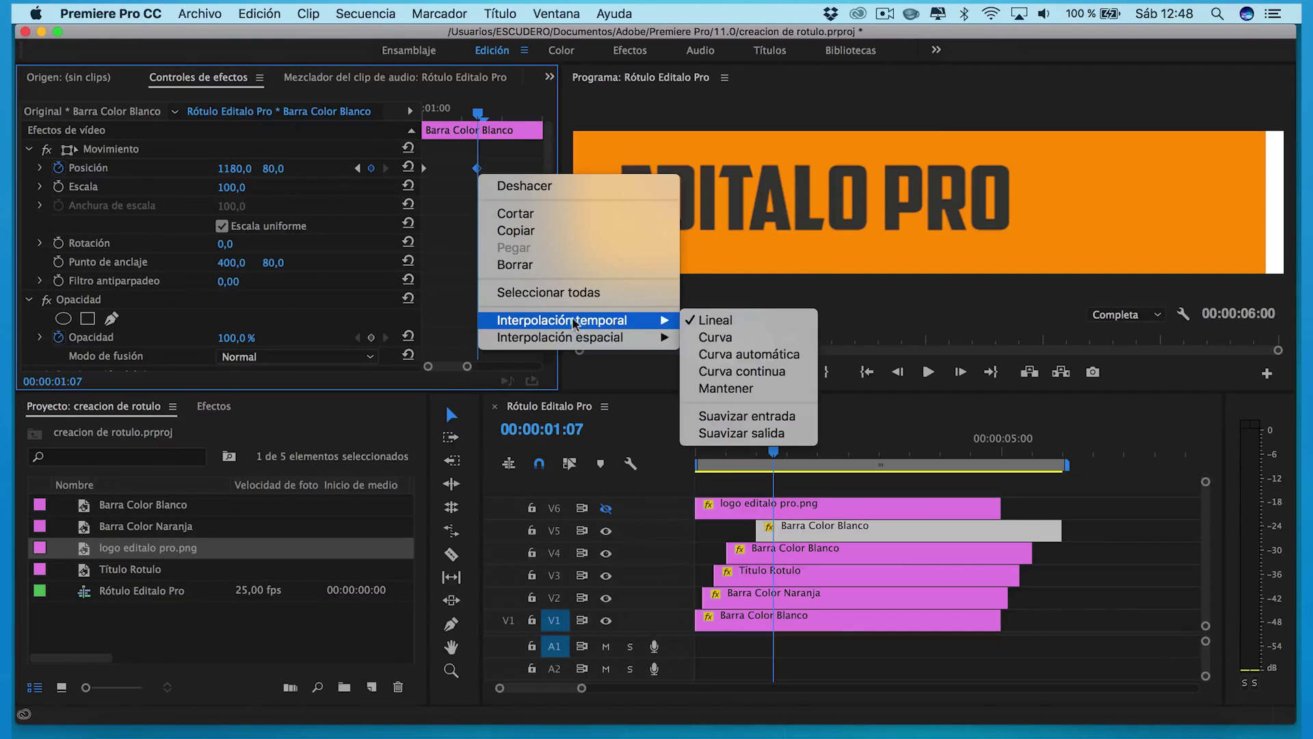
left_click(761, 417)
left_click_drag(773, 450, 689, 467)
key("space")
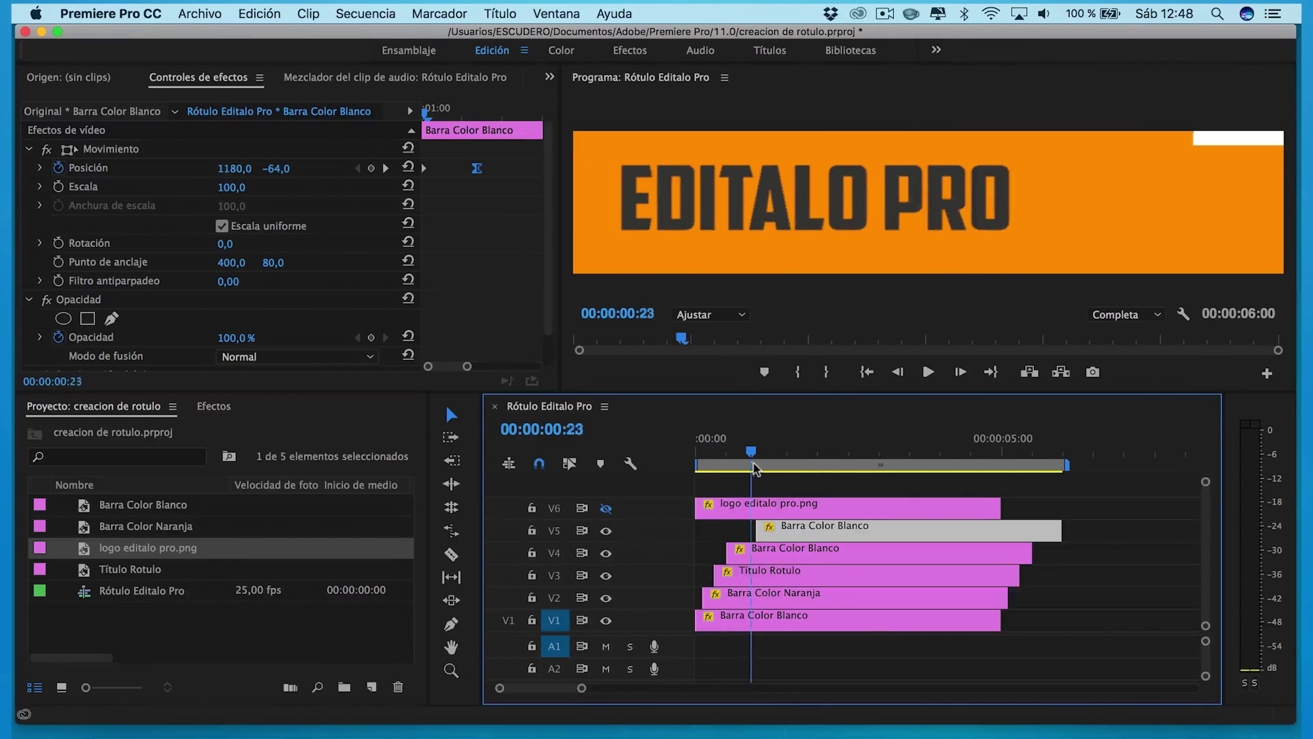
left_click(478, 113)
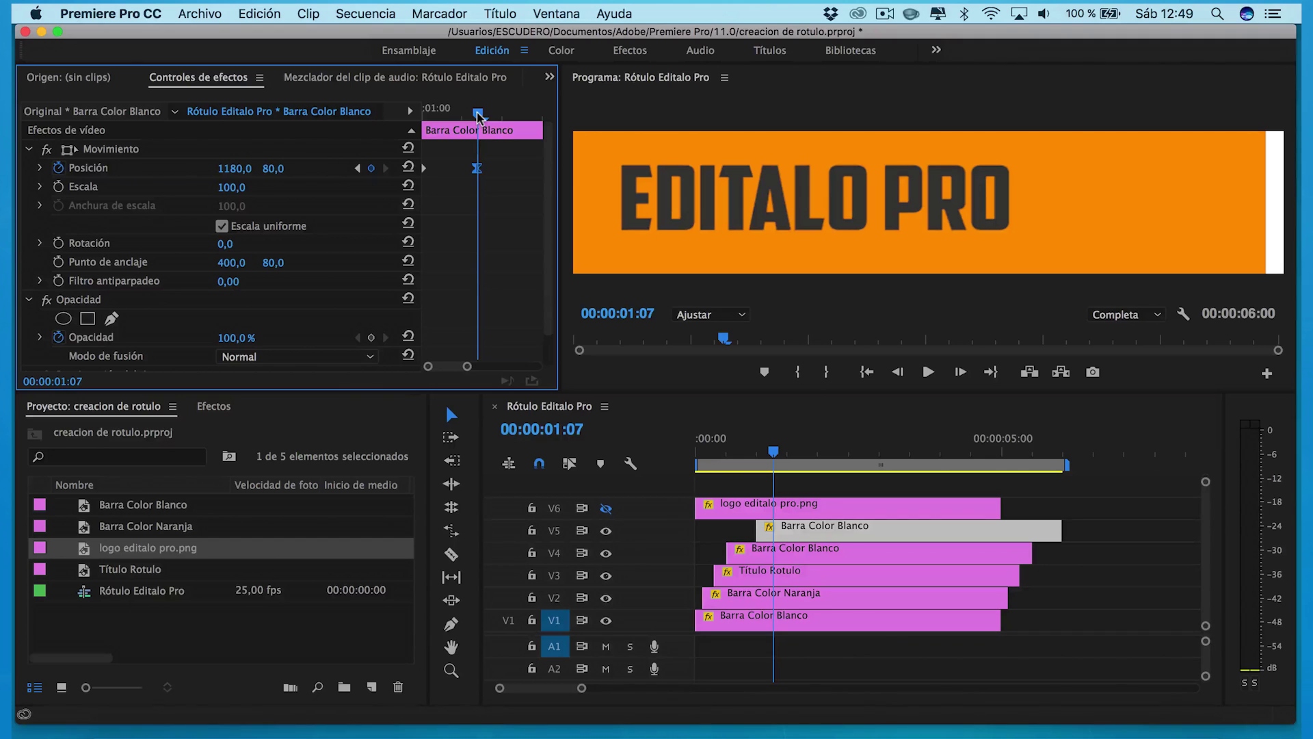
Add a hold keyframe at 1:12 and slide the V5 bar left to X 1000 at 1:20.
key("Right")
key("Right")
key("Right")
key("Right")
key("Right")
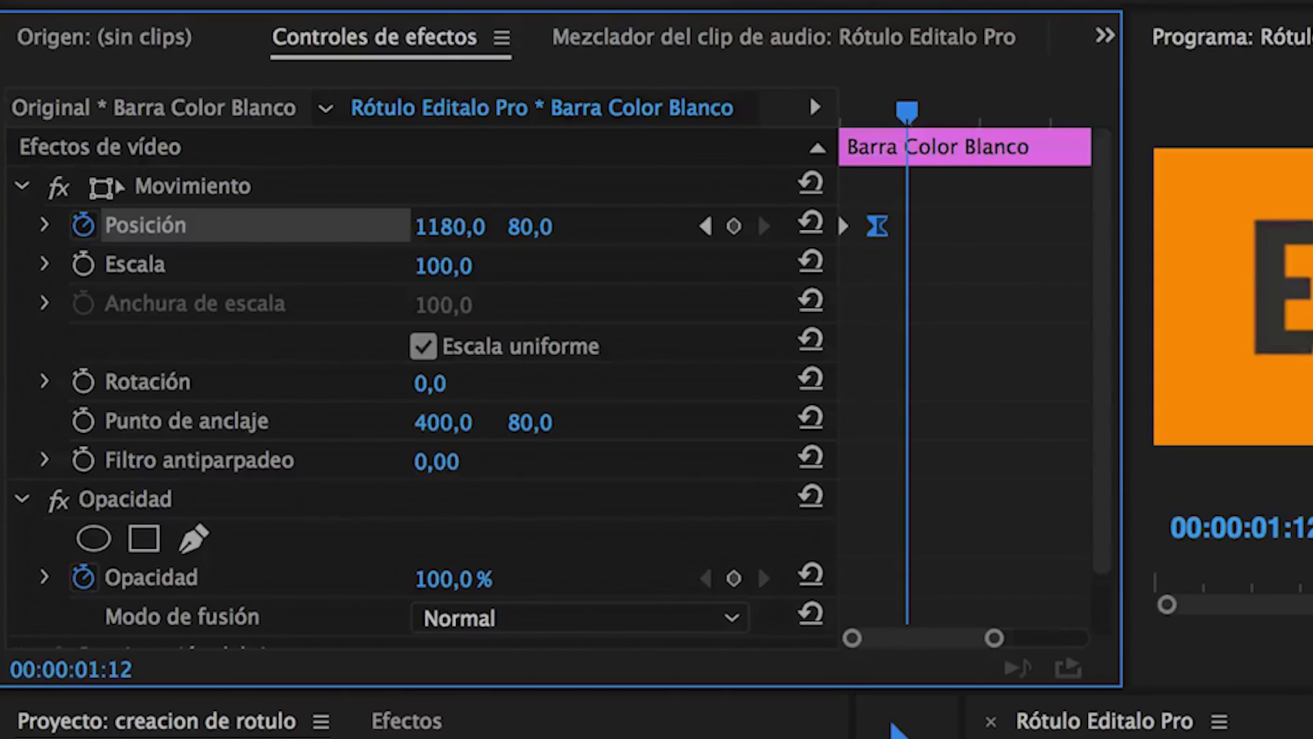
left_click(734, 226)
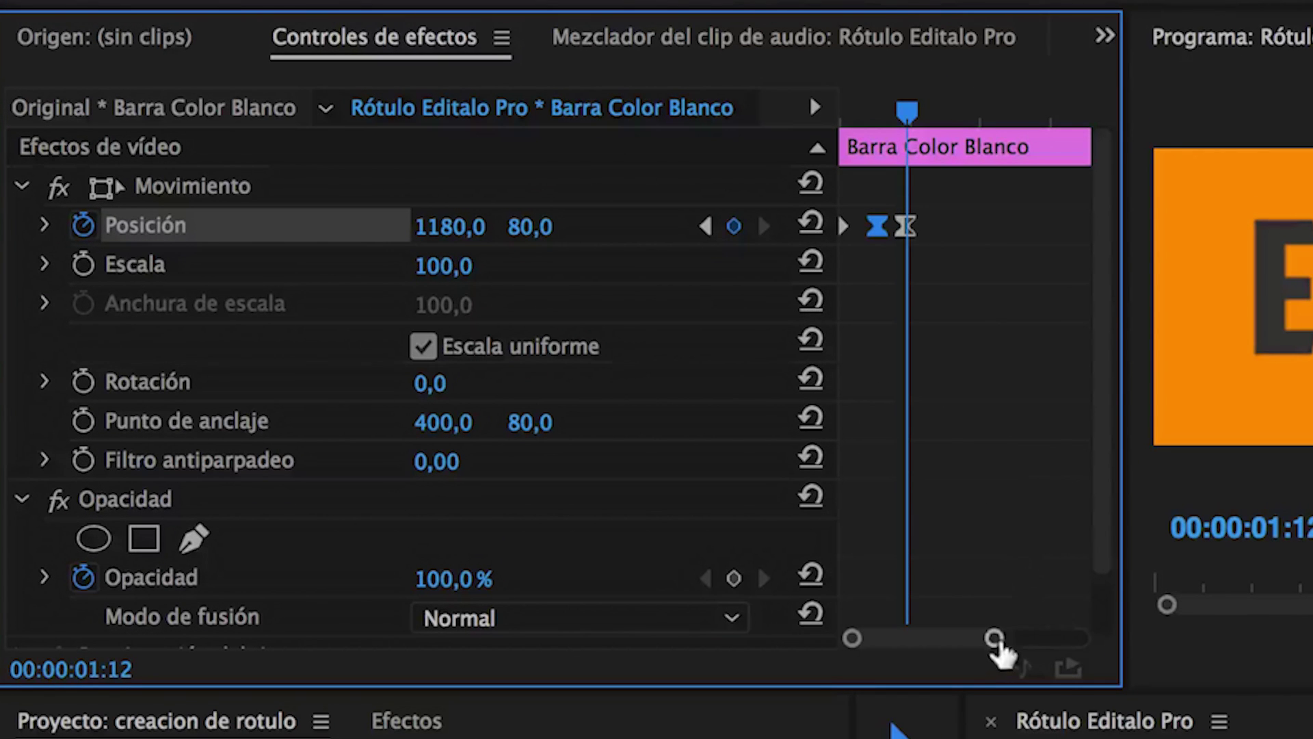
left_click_drag(994, 638, 964, 637)
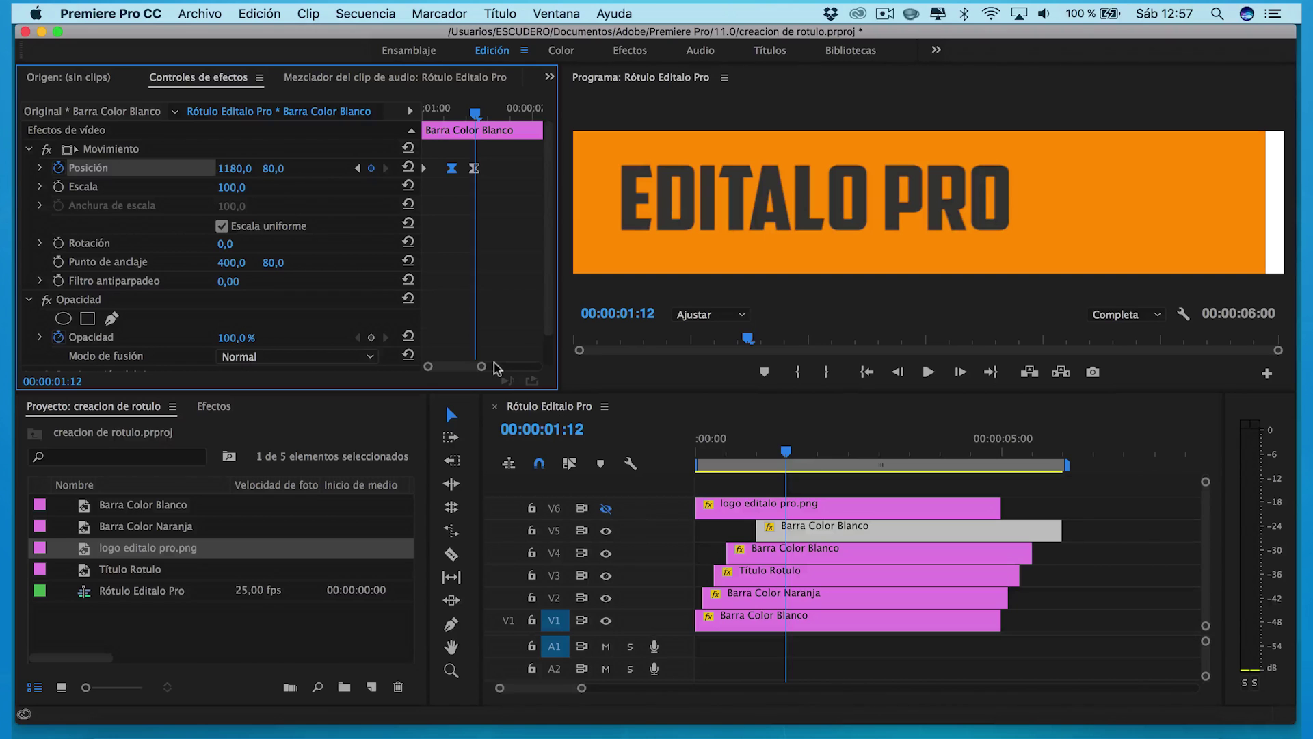
key("Right")
key("Right")
key("Right")
key("Right")
key("Right")
key("Right")
key("Right")
key("Right")
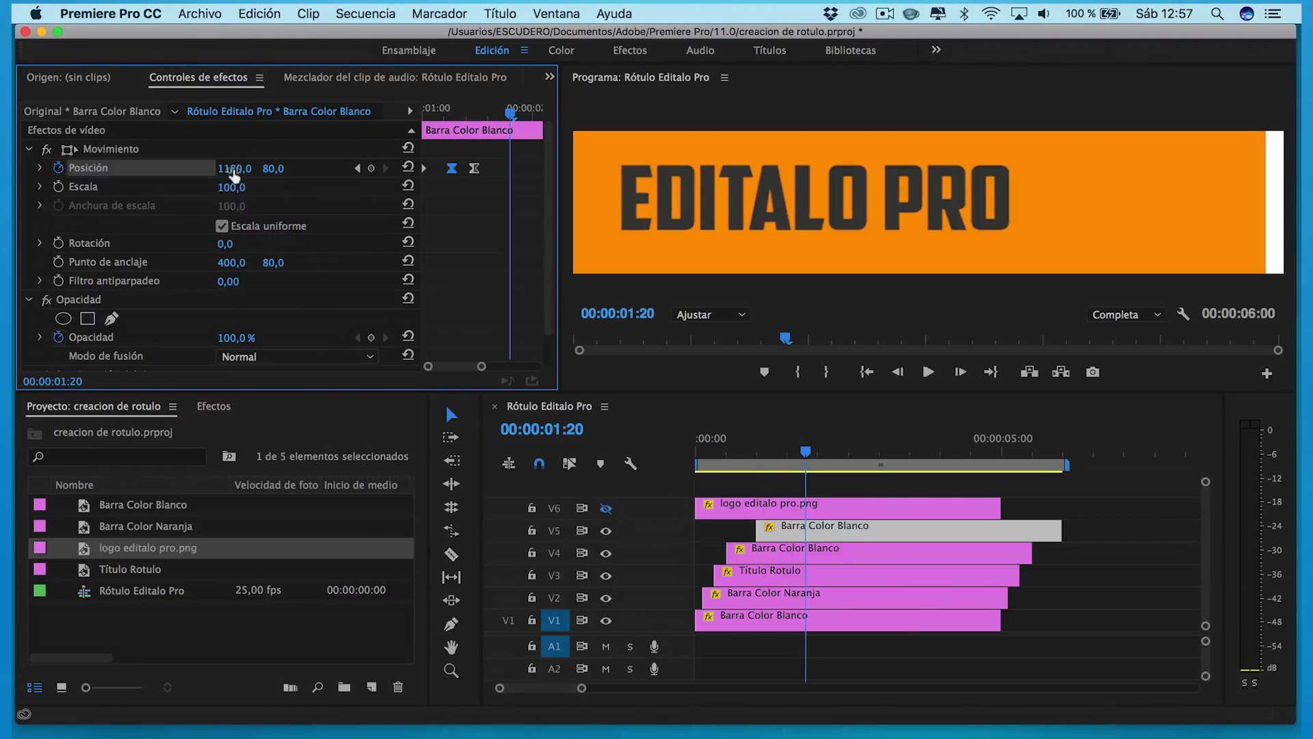
left_click_drag(234, 168, 130, 169)
left_click_drag(236, 170, 219, 169)
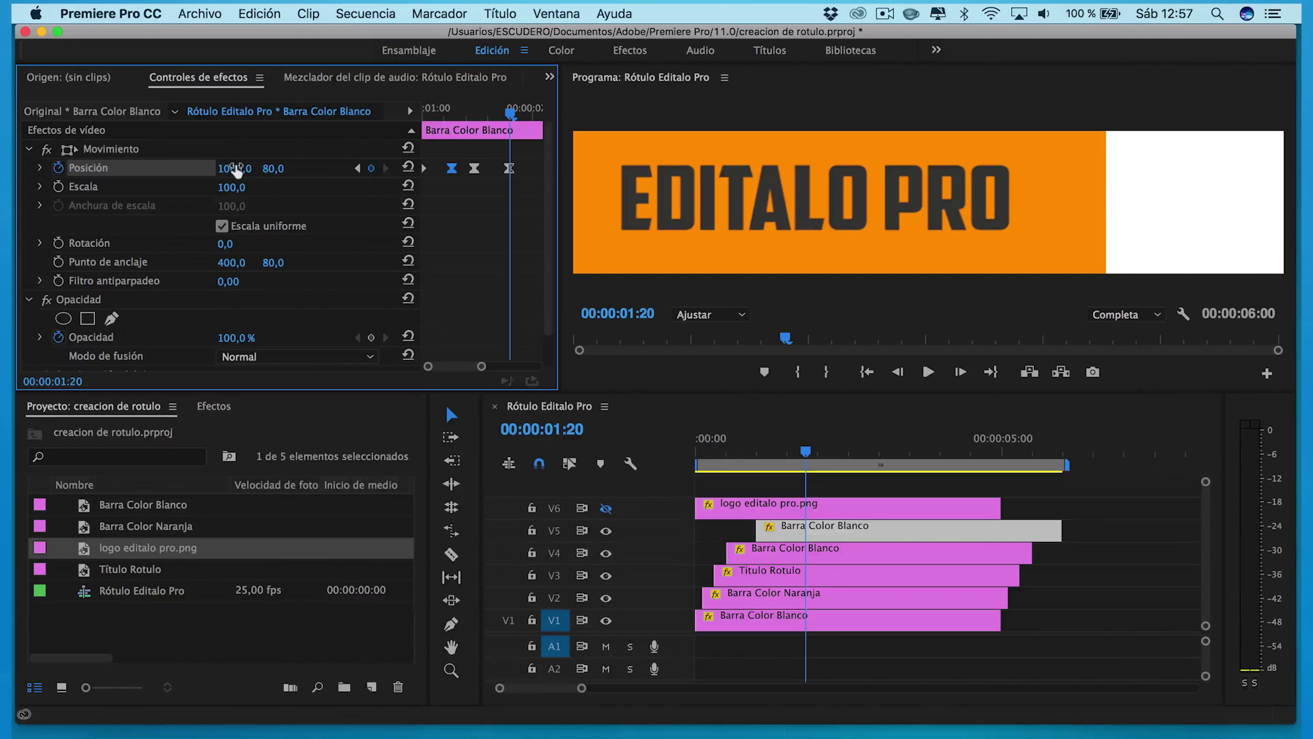
mouse_move(797, 451)
left_mouse_down()
mouse_move(691, 457)
mouse_move(807, 449)
mouse_move(682, 456)
mouse_move(804, 441)
left_mouse_up()
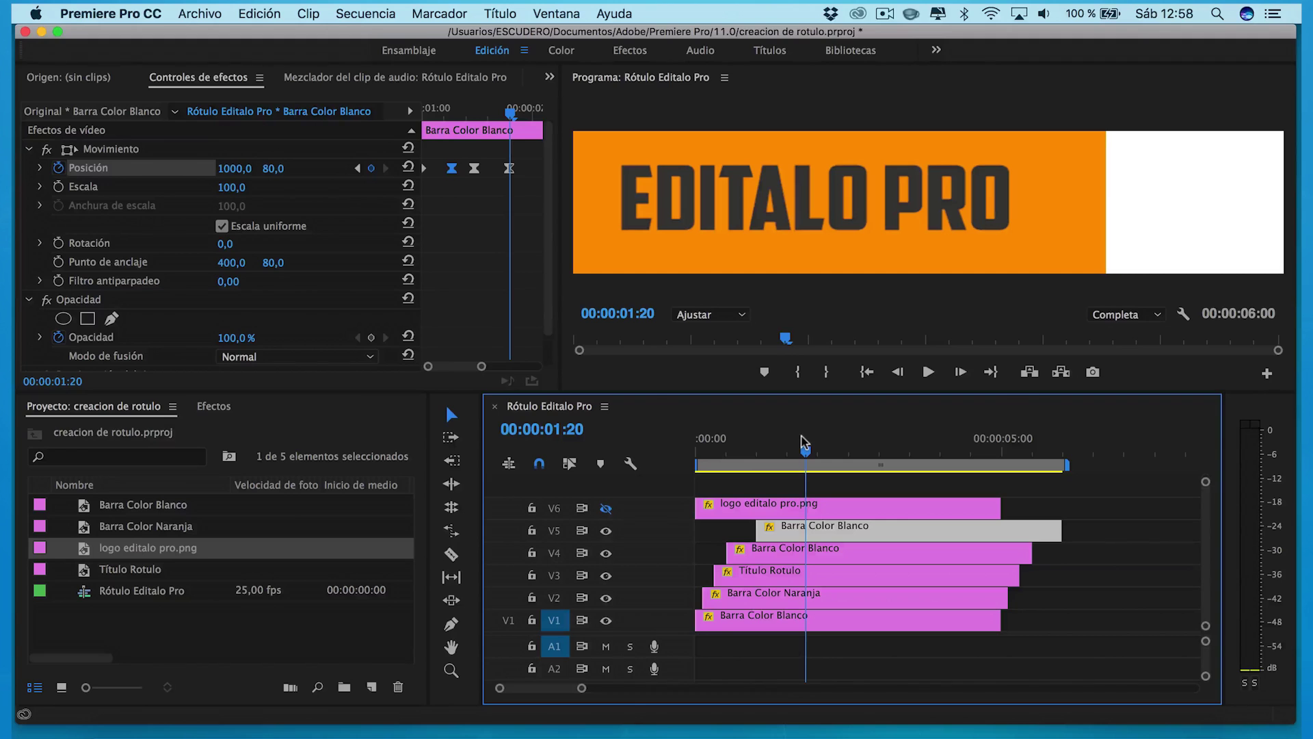
left_click(804, 444)
Move the V6 logo clip to start at 1:21 and make the V6 track visible.
left_click(761, 508)
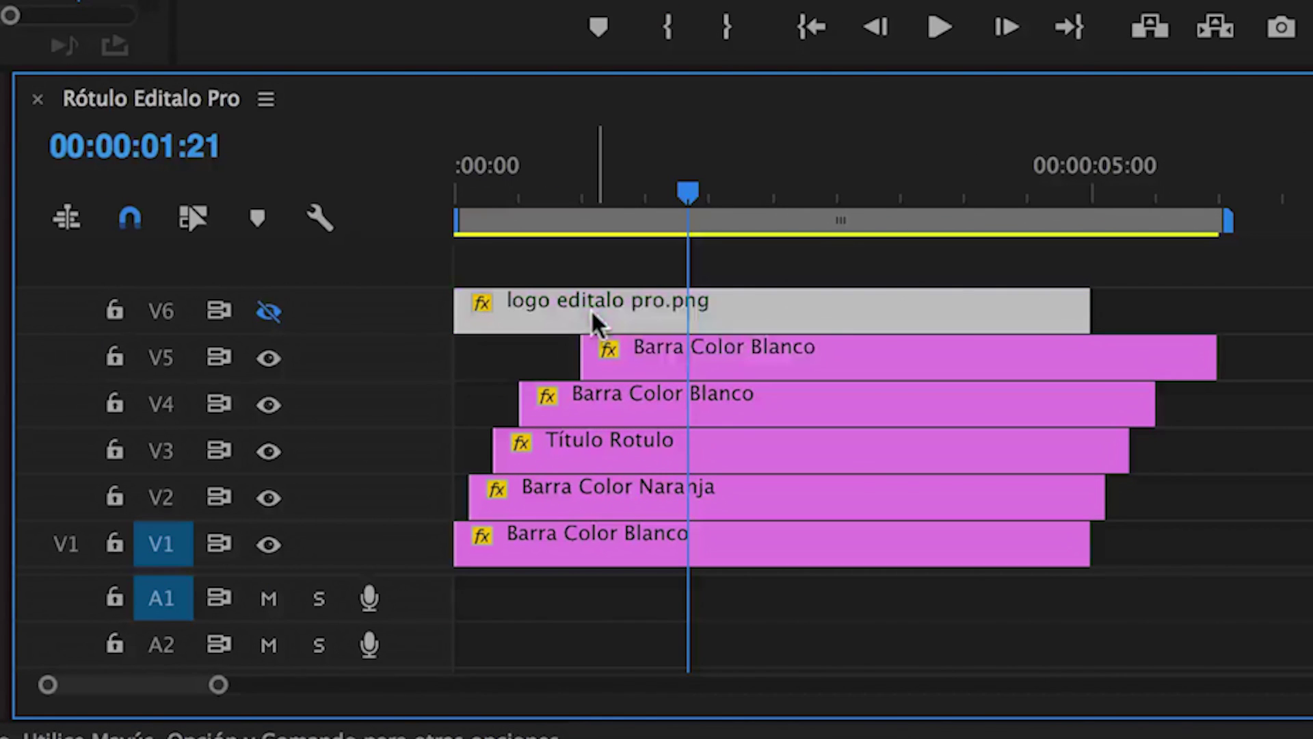
left_click_drag(593, 313, 747, 327)
left_click_drag(820, 327, 822, 329)
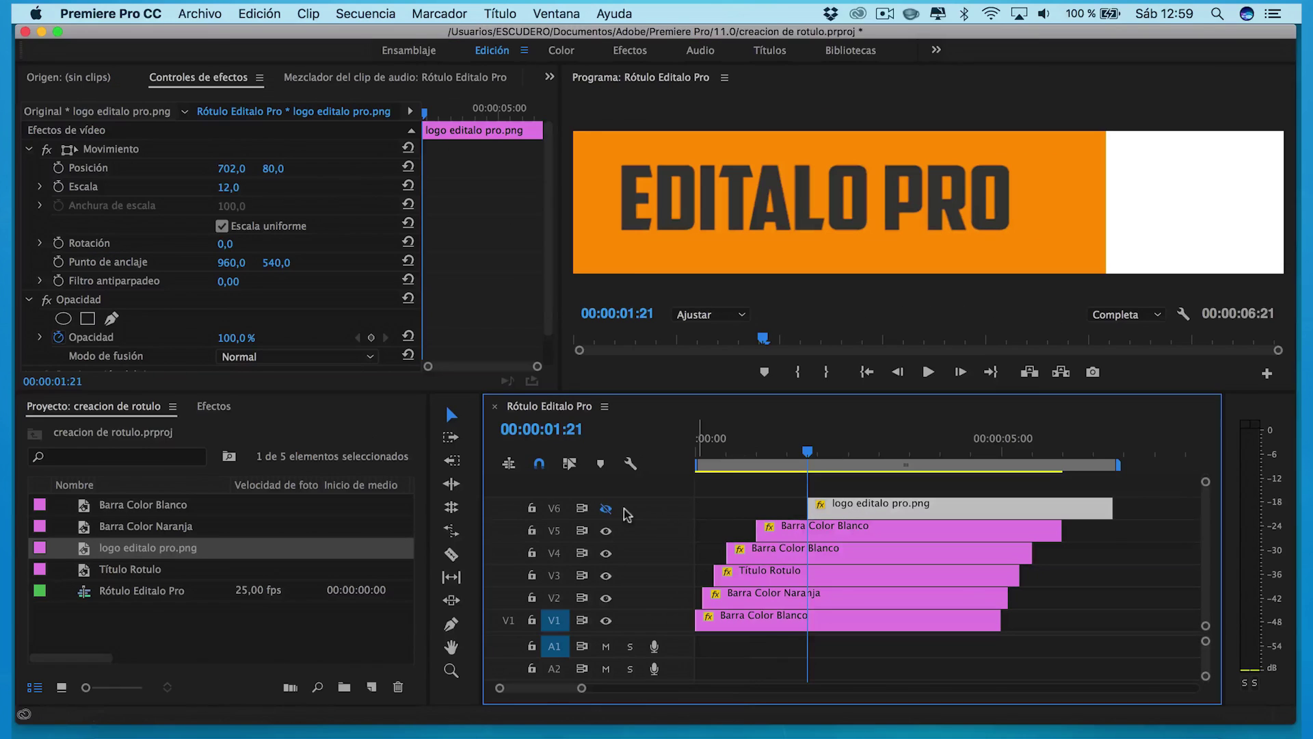
left_click(605, 508)
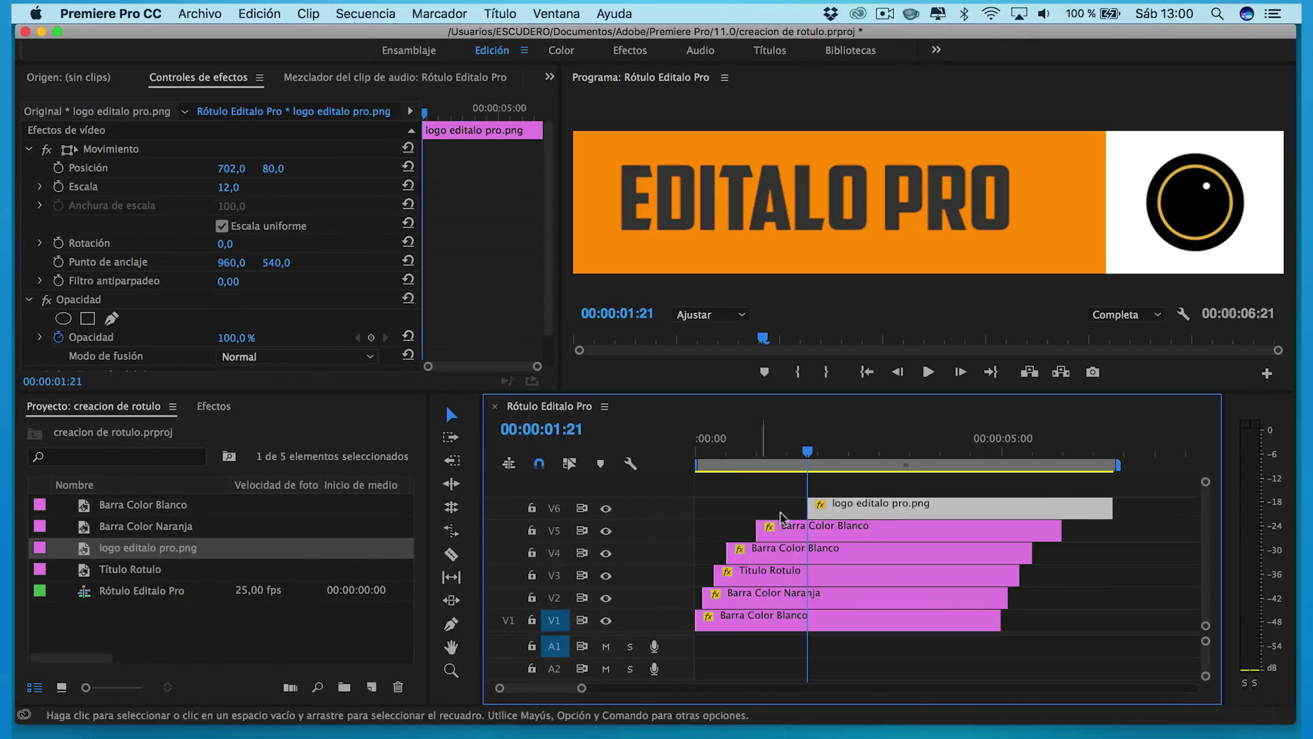
Keyframe the logo's Escala from 0 at 1:21 to 12 at 2:01.
left_click(59, 187)
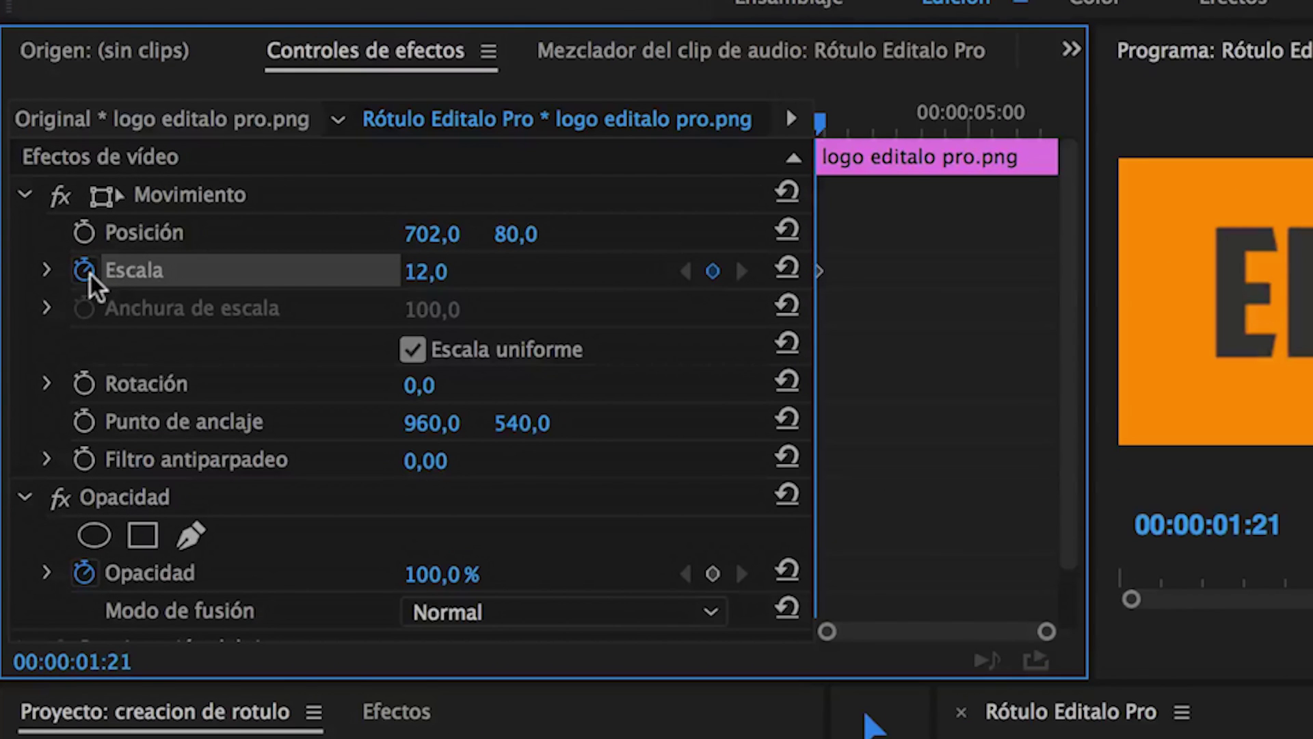
left_click(423, 274)
type("0")
key("Return")
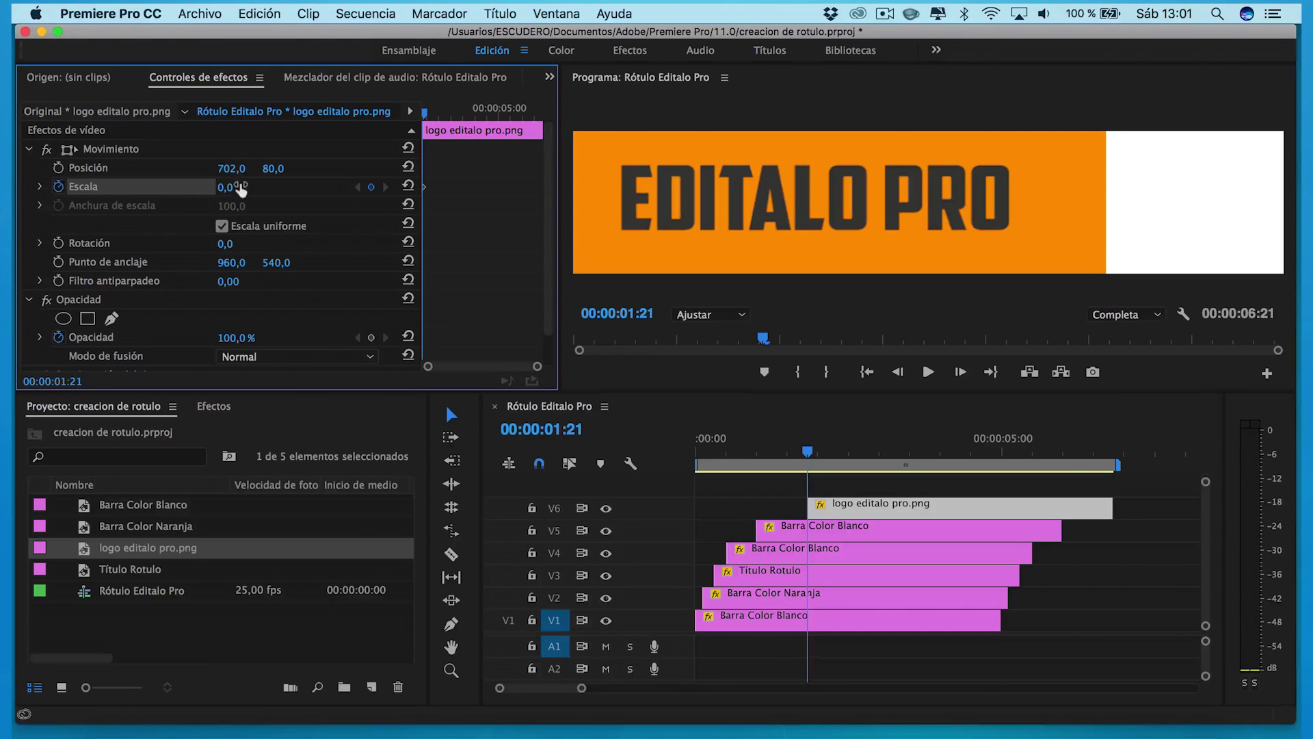
key("Right")
key("Right")
key("Right")
key("Right")
key("Right")
left_click(240, 187)
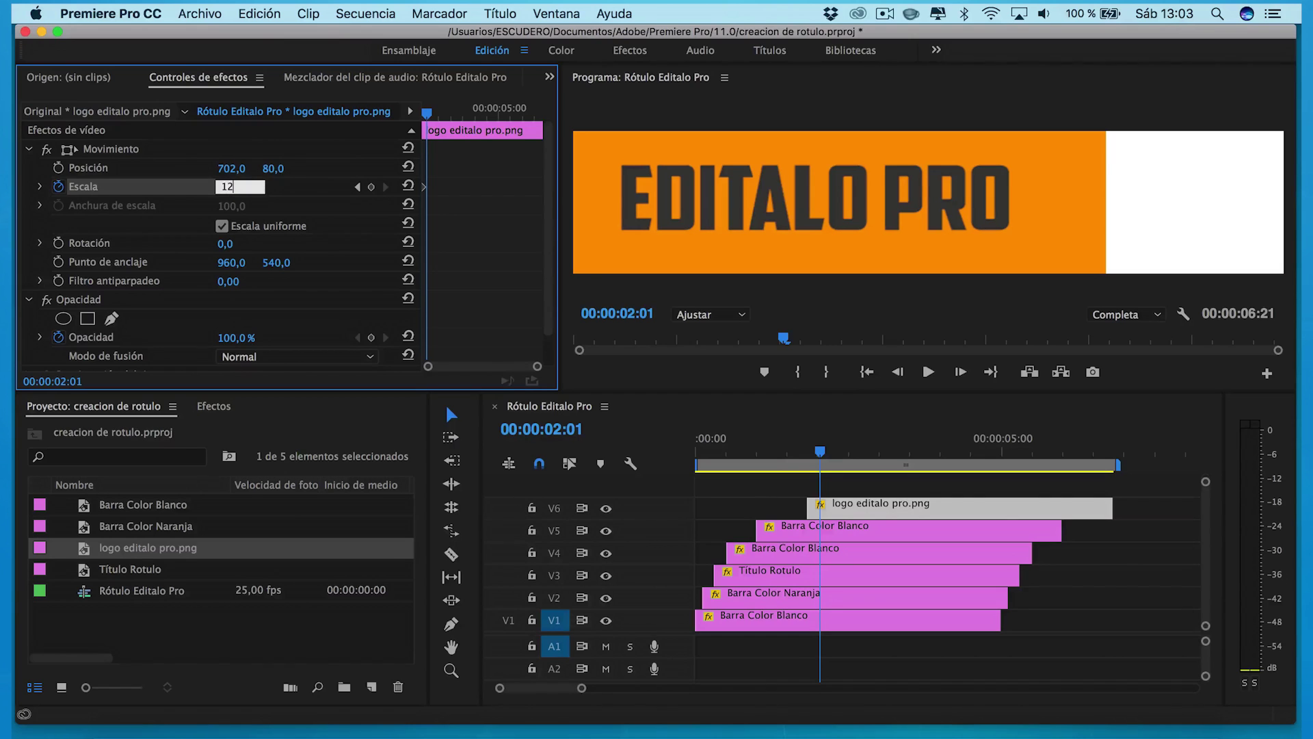
key("Return")
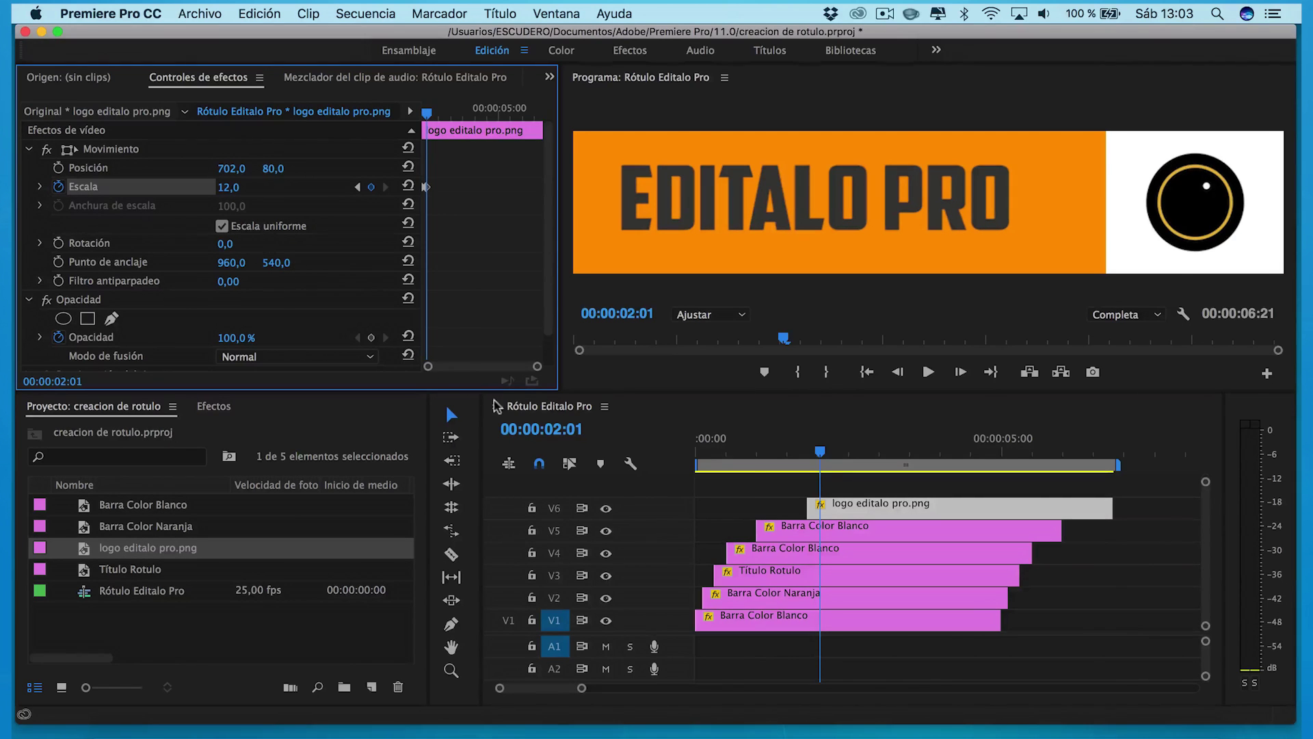
Apply Suavizar entrada to the end scale keyframe and play the animation from the start.
left_click_drag(537, 365, 503, 368)
right_click(467, 187)
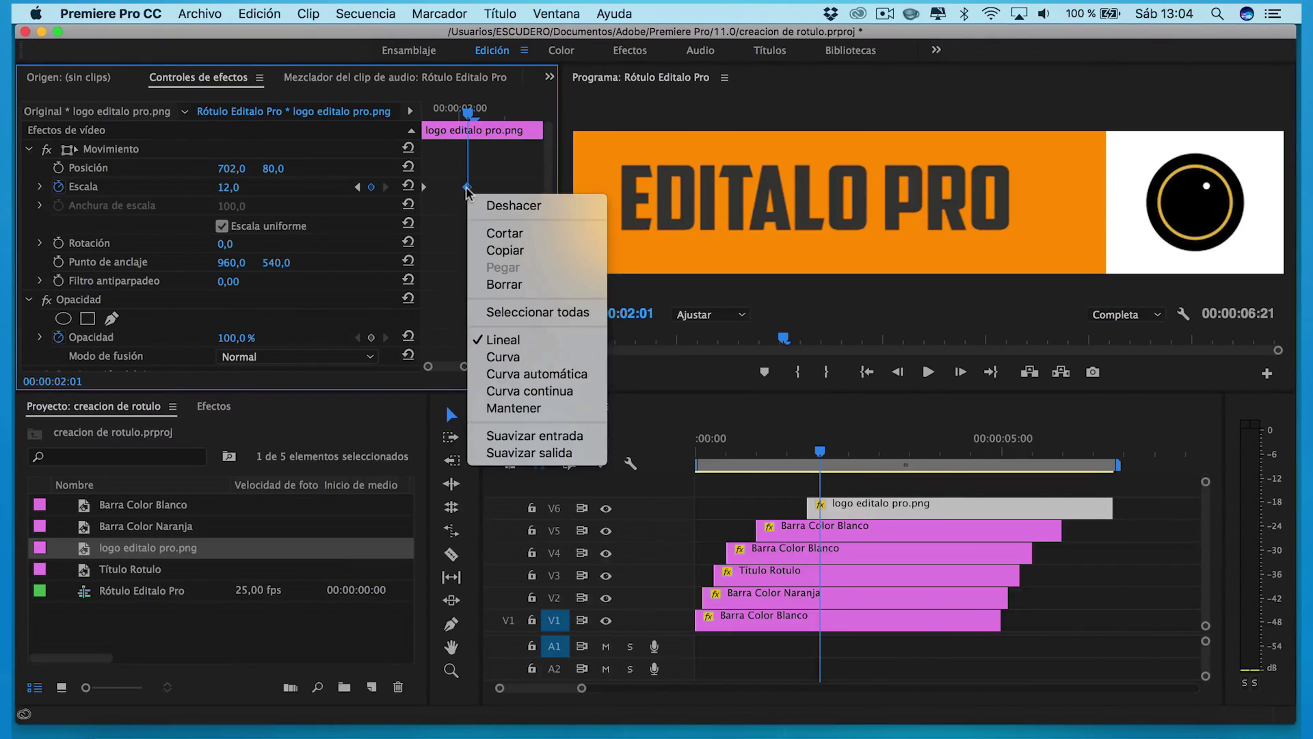
left_click(534, 436)
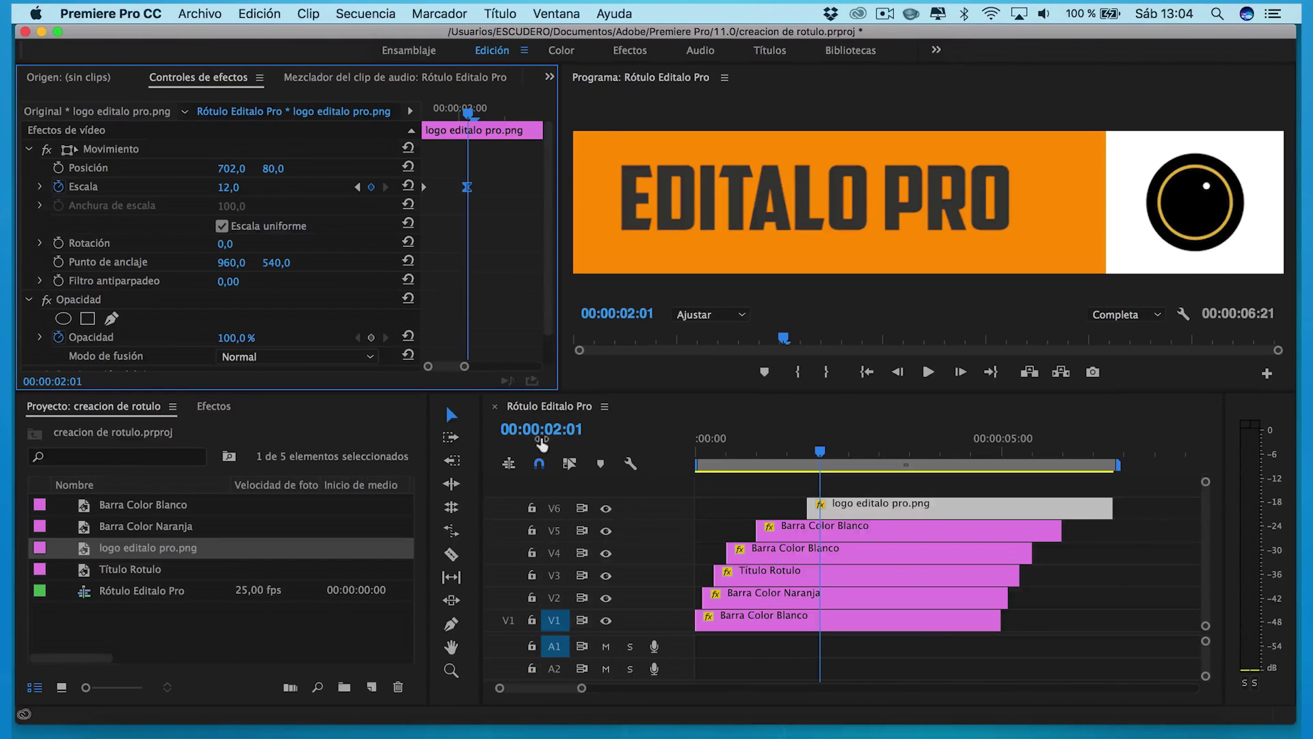
left_click(680, 470)
key("Home")
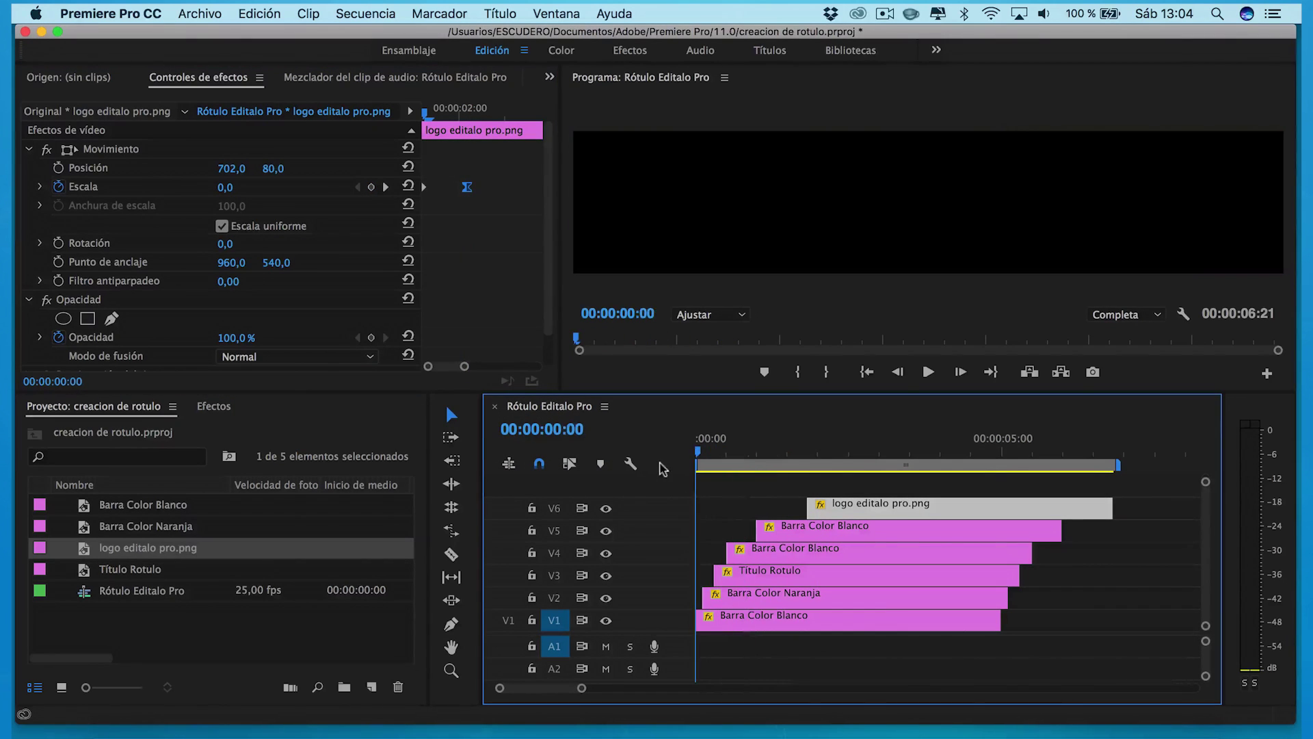
left_click(928, 372)
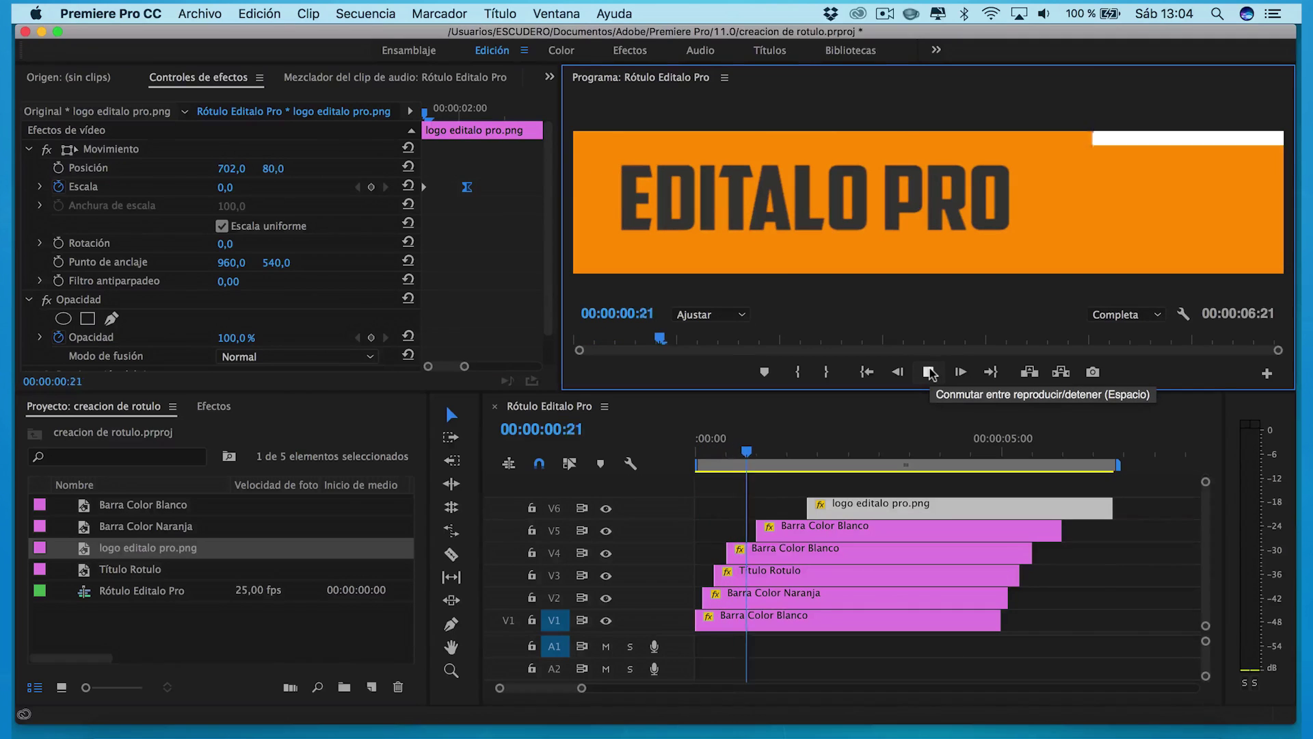
Stop playback at 00:00:05:00 and razor-cut the layer clips on V2–V6 there.
left_click(637, 453)
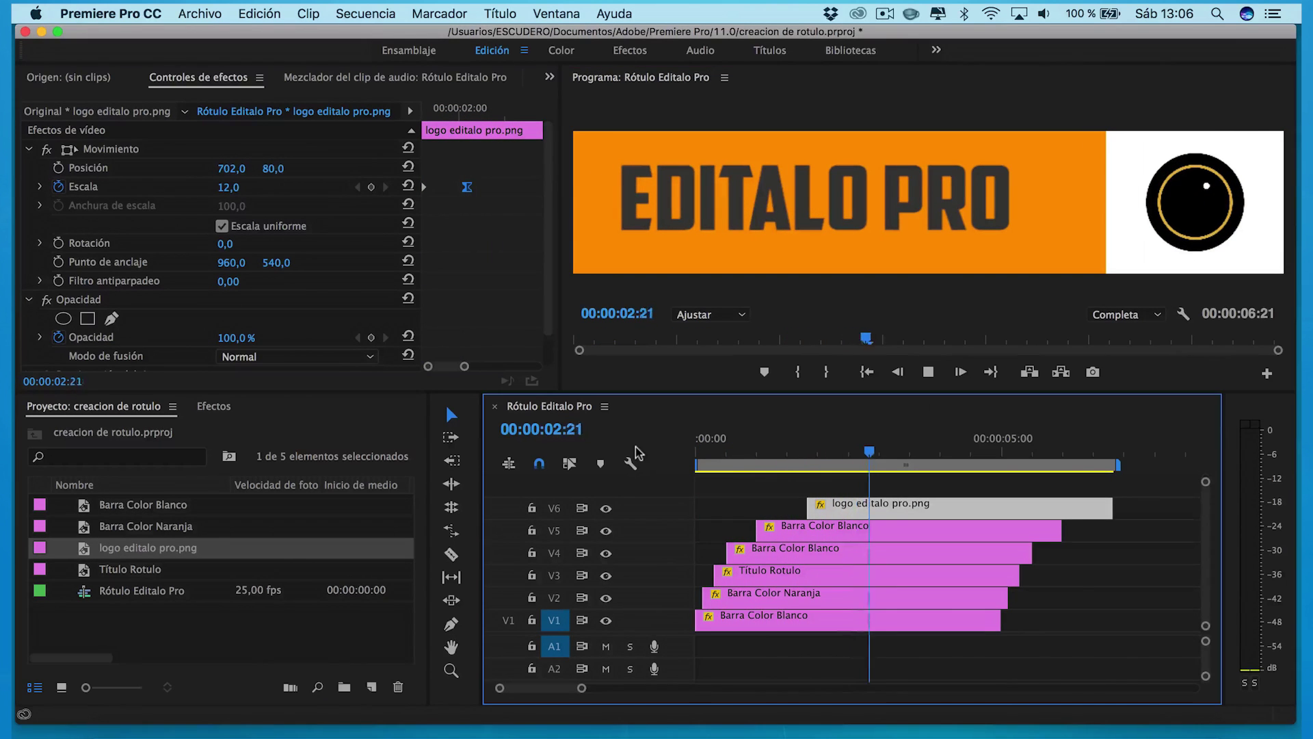
left_click(966, 463)
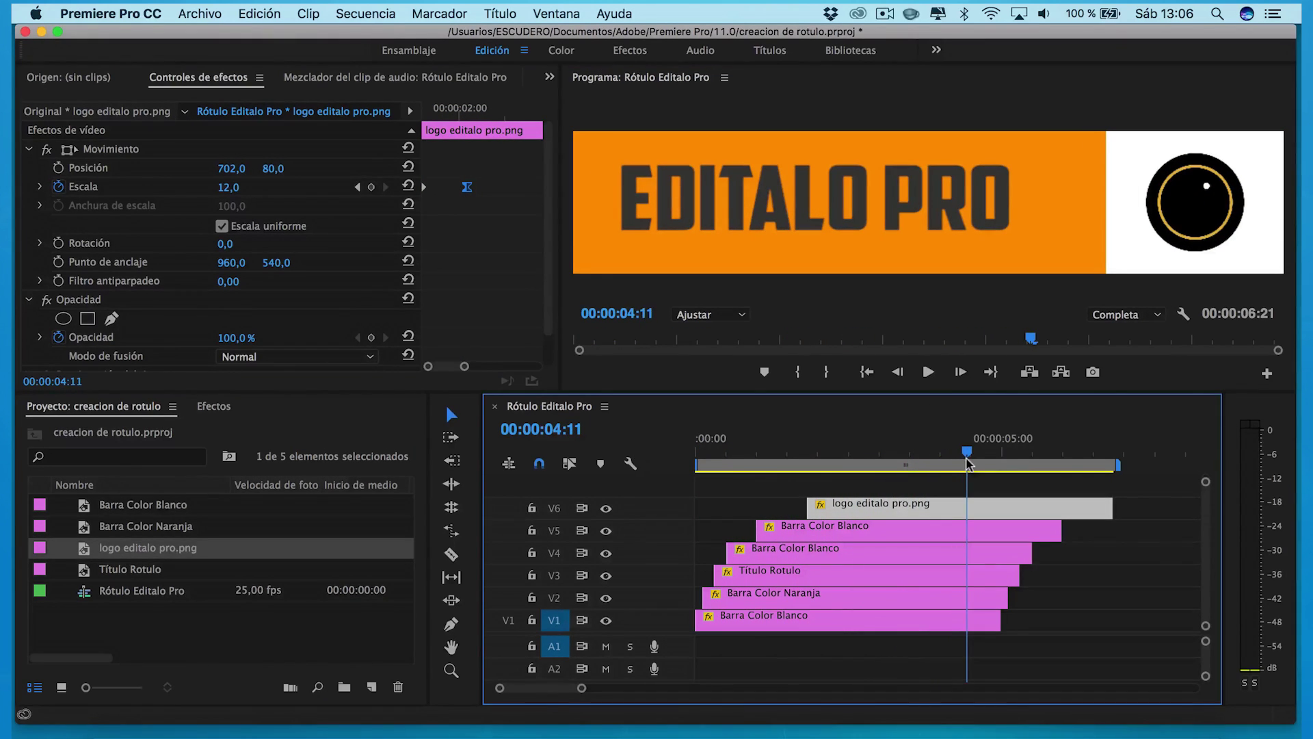
left_click_drag(966, 464, 998, 469)
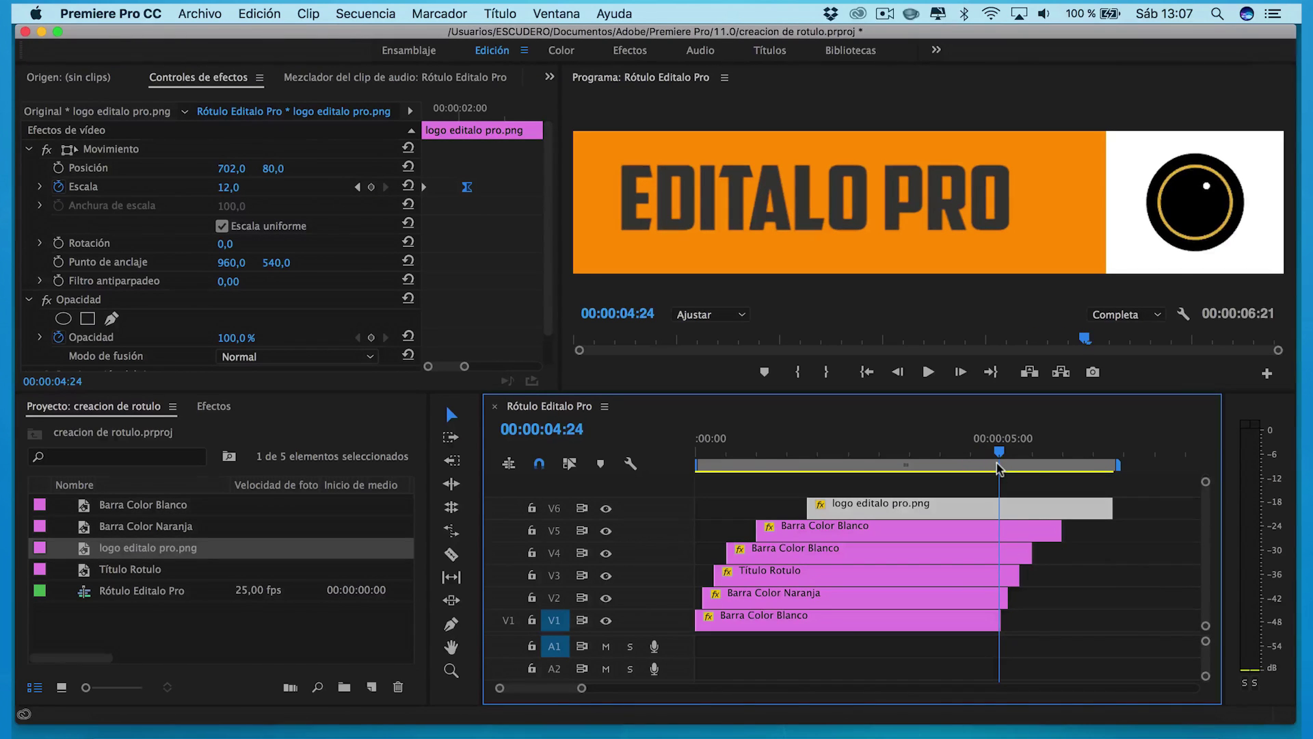
left_click(1002, 460)
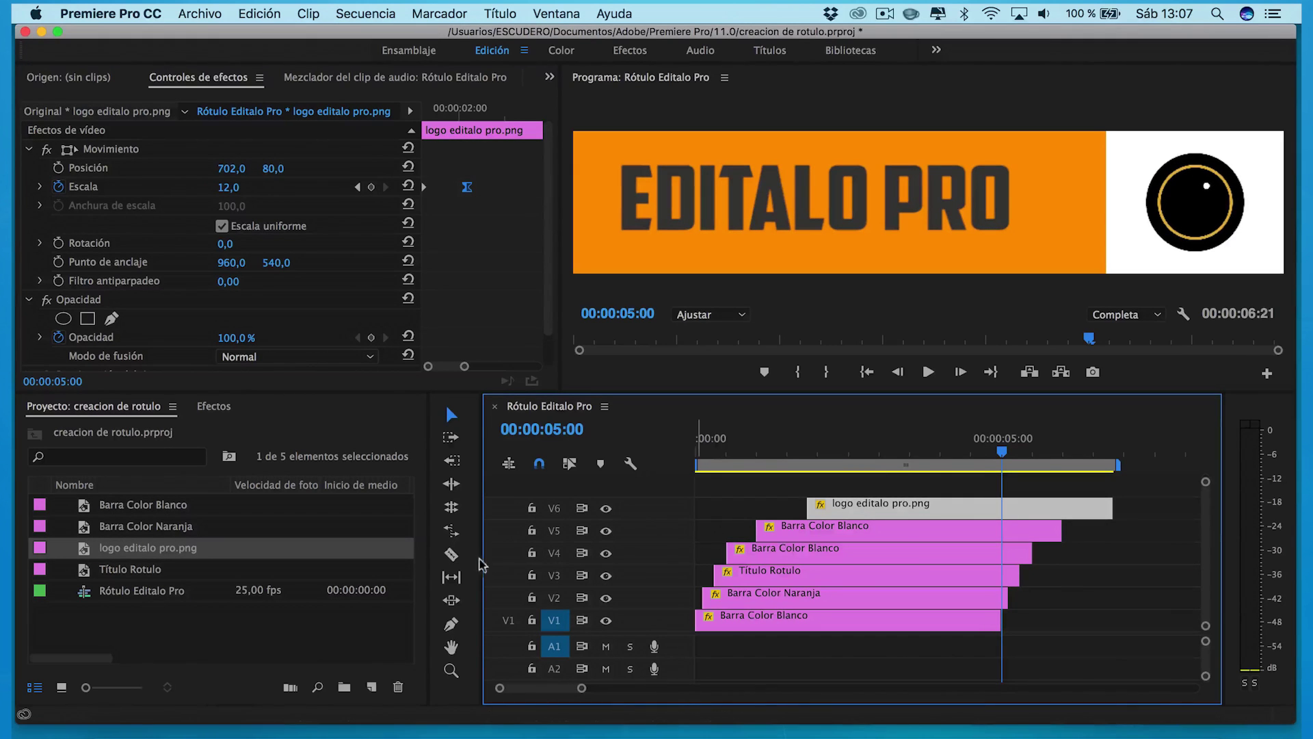
left_click(453, 555)
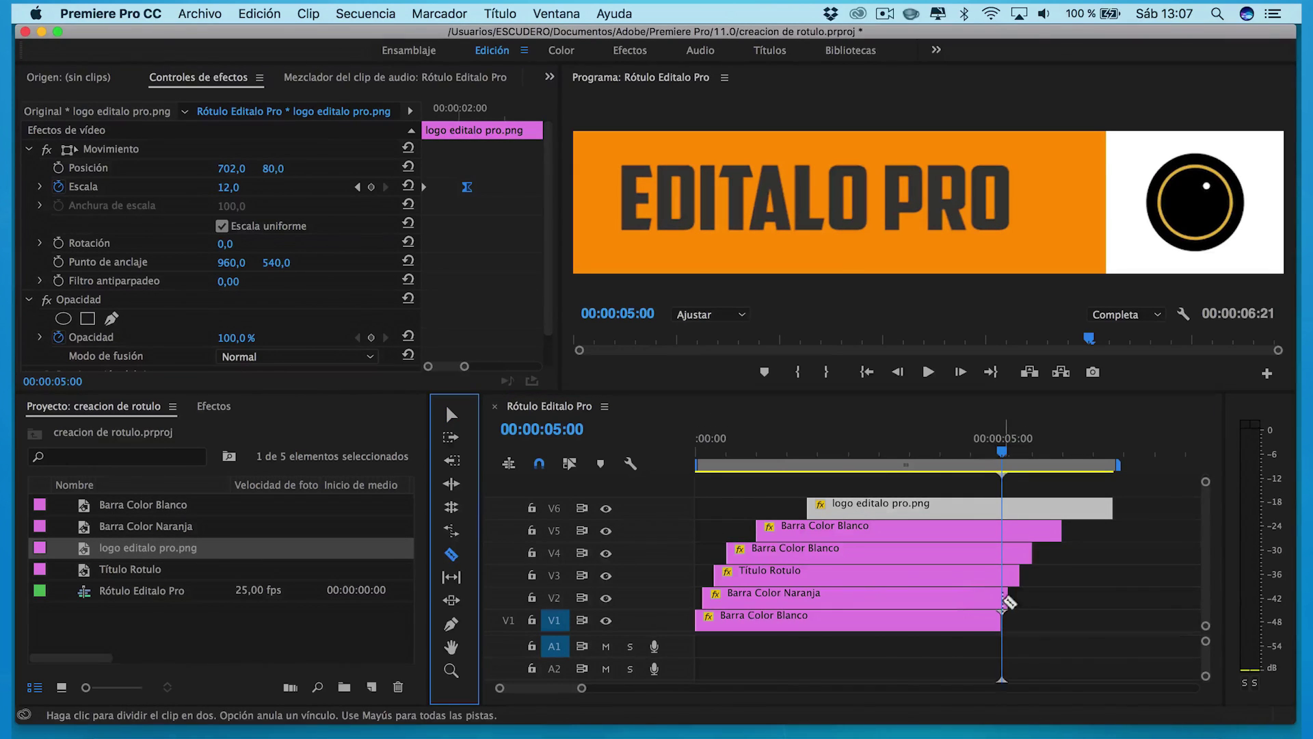
left_click(1001, 575)
left_click(1001, 552)
left_click(1001, 530)
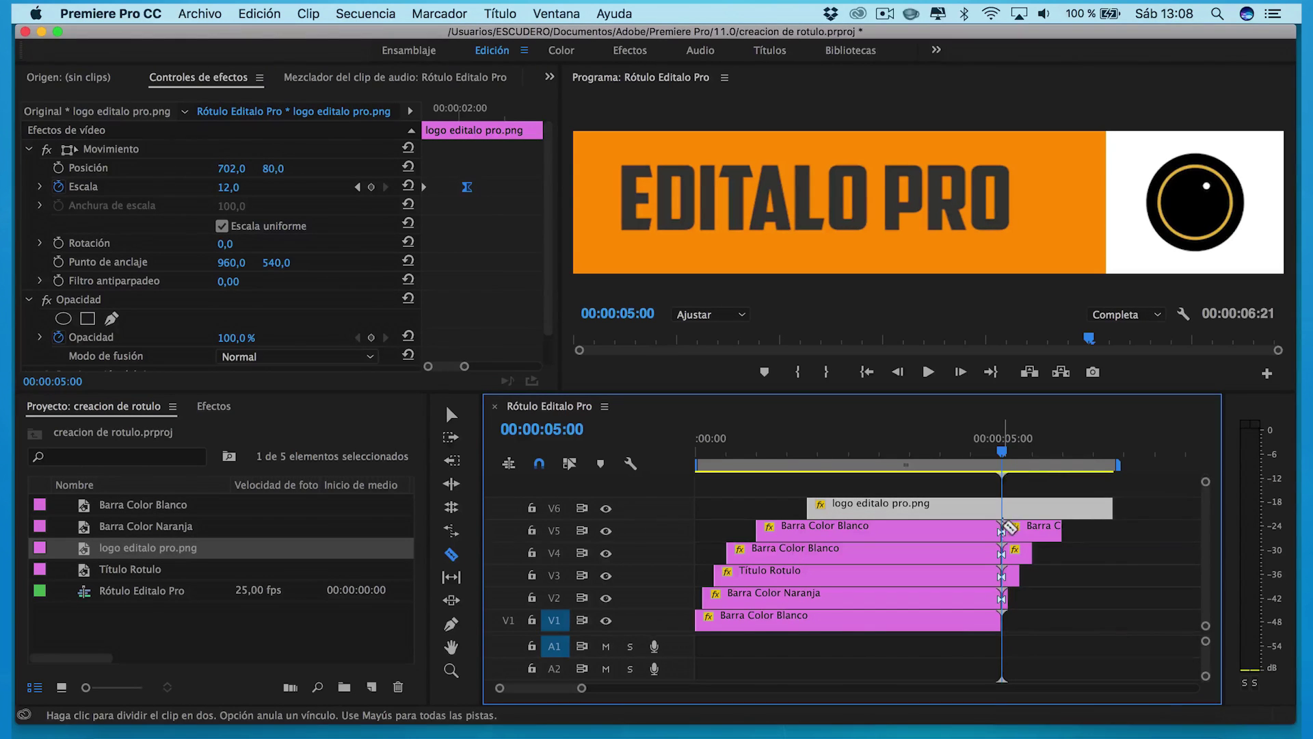
left_click(1001, 508)
Select and delete all clip pieces past the five-second mark.
left_click(450, 414)
left_click_drag(1151, 494, 1002, 612)
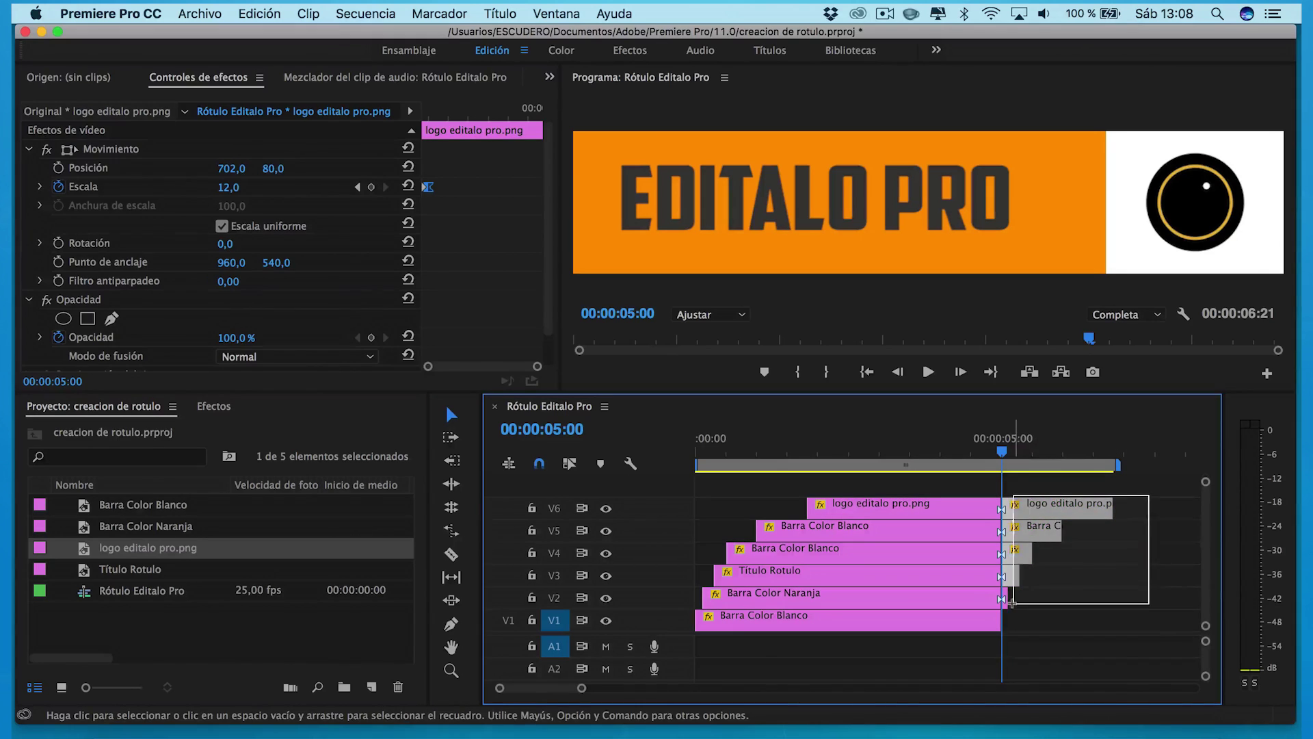
key("BackSpace")
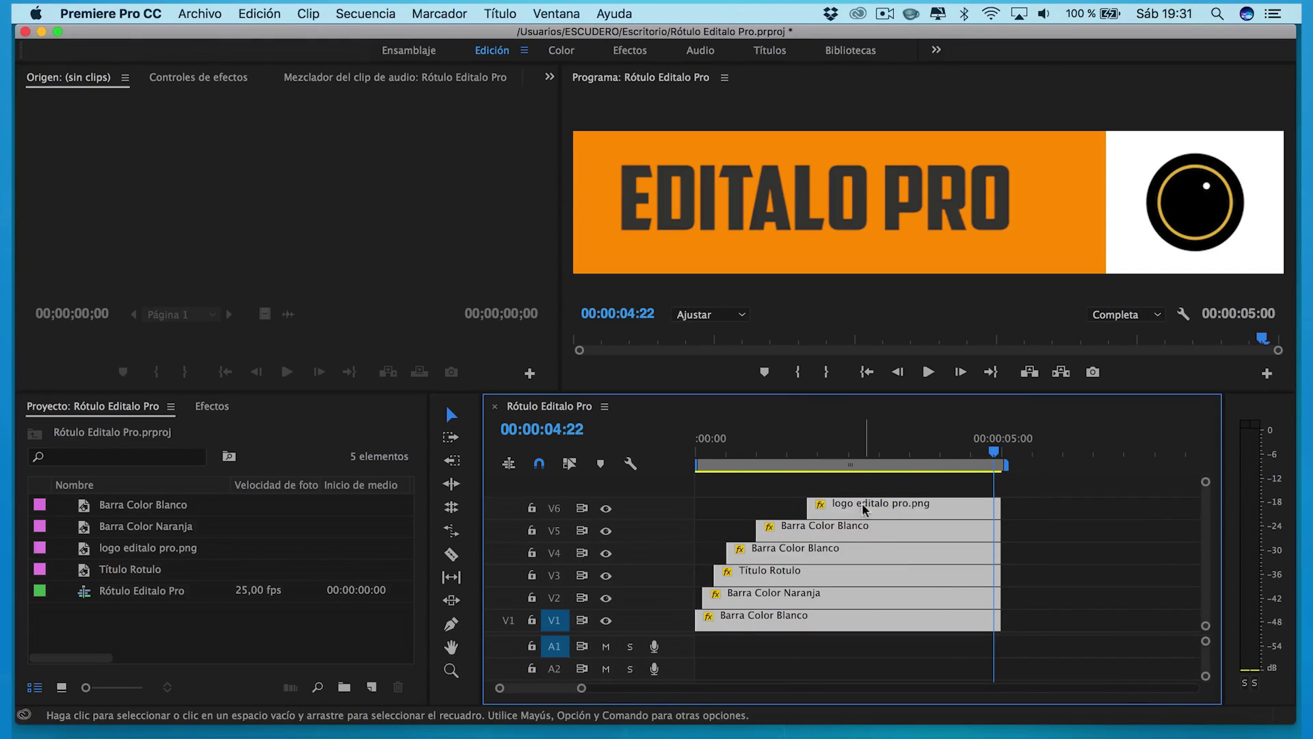
Nest the six selected layer clips with Anidar into a sequence named 'Capas anidadas'.
right_click(863, 509)
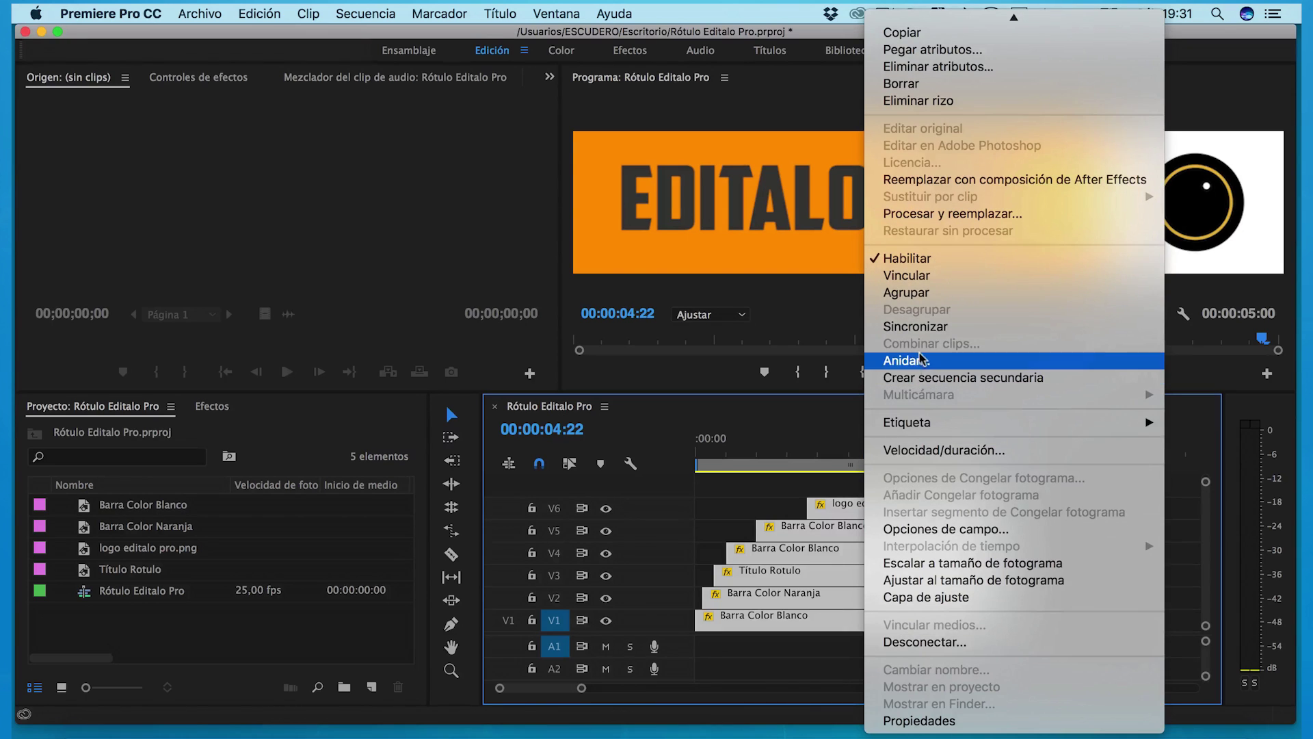
left_click(920, 358)
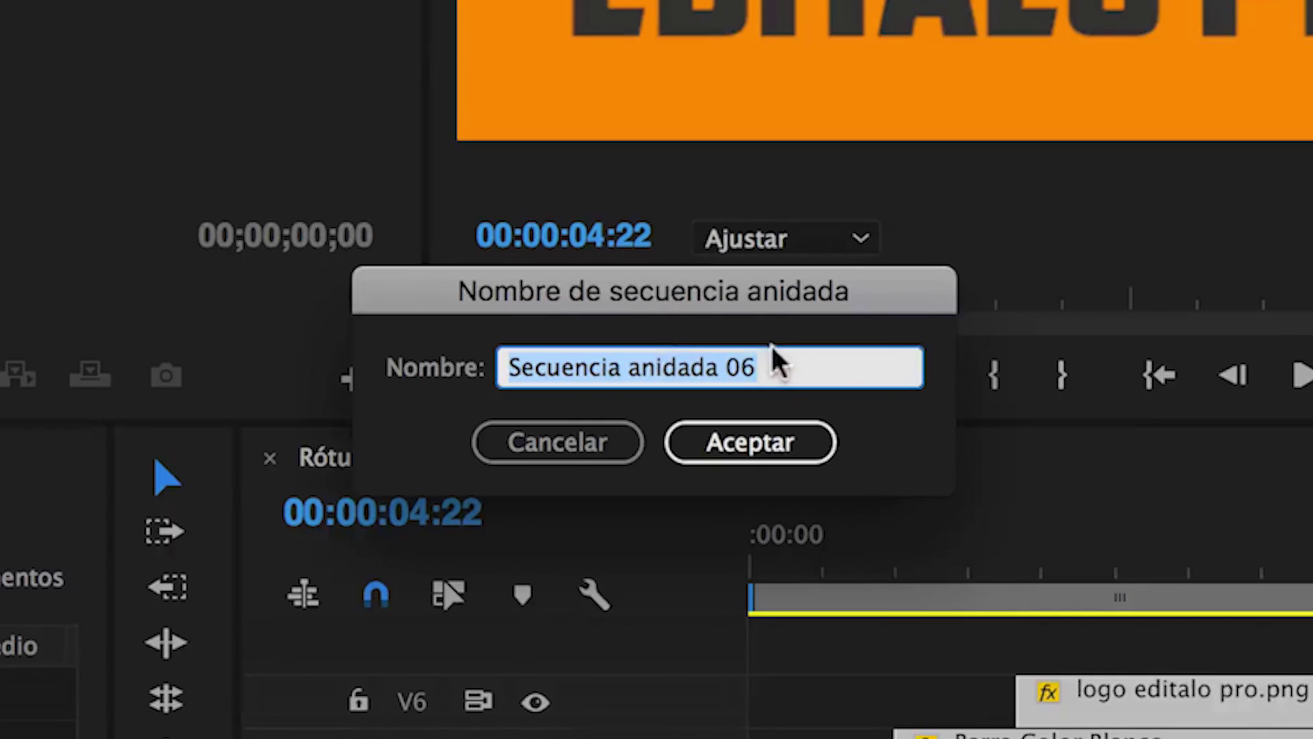
left_click_drag(776, 366, 400, 340)
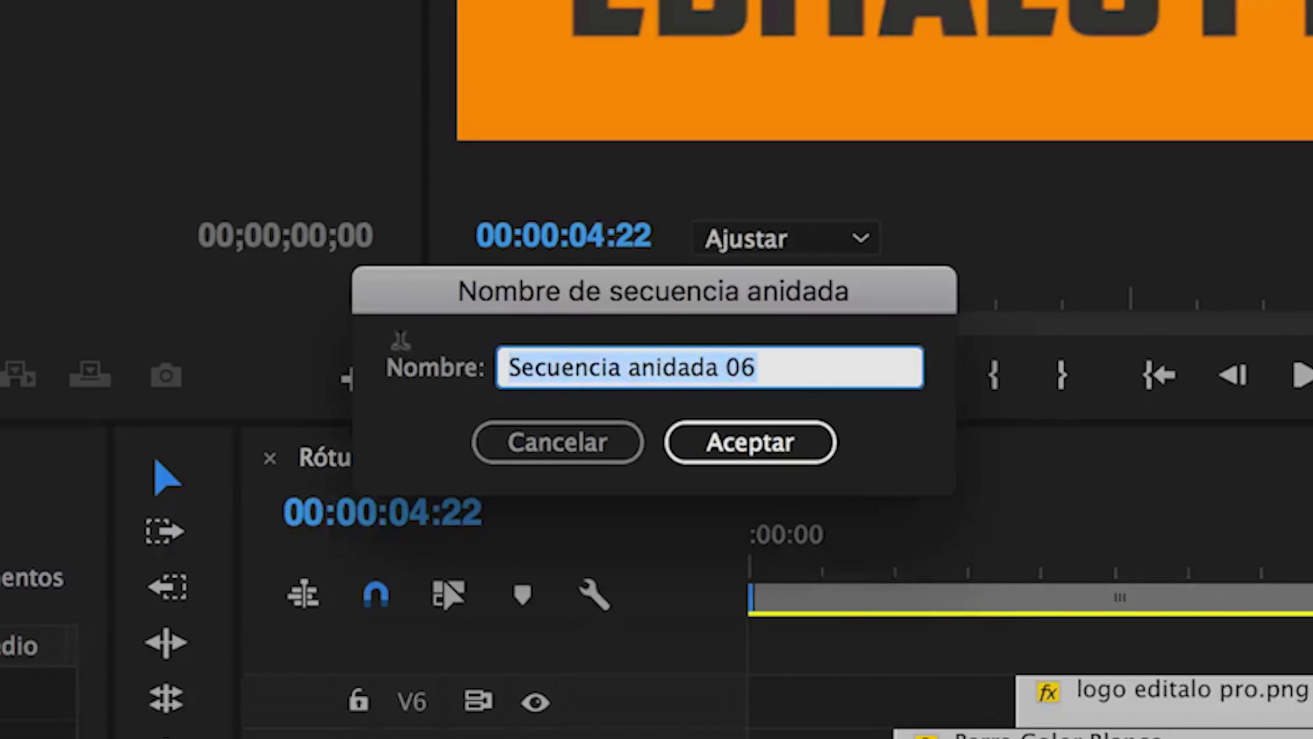
type("Capas anidadas")
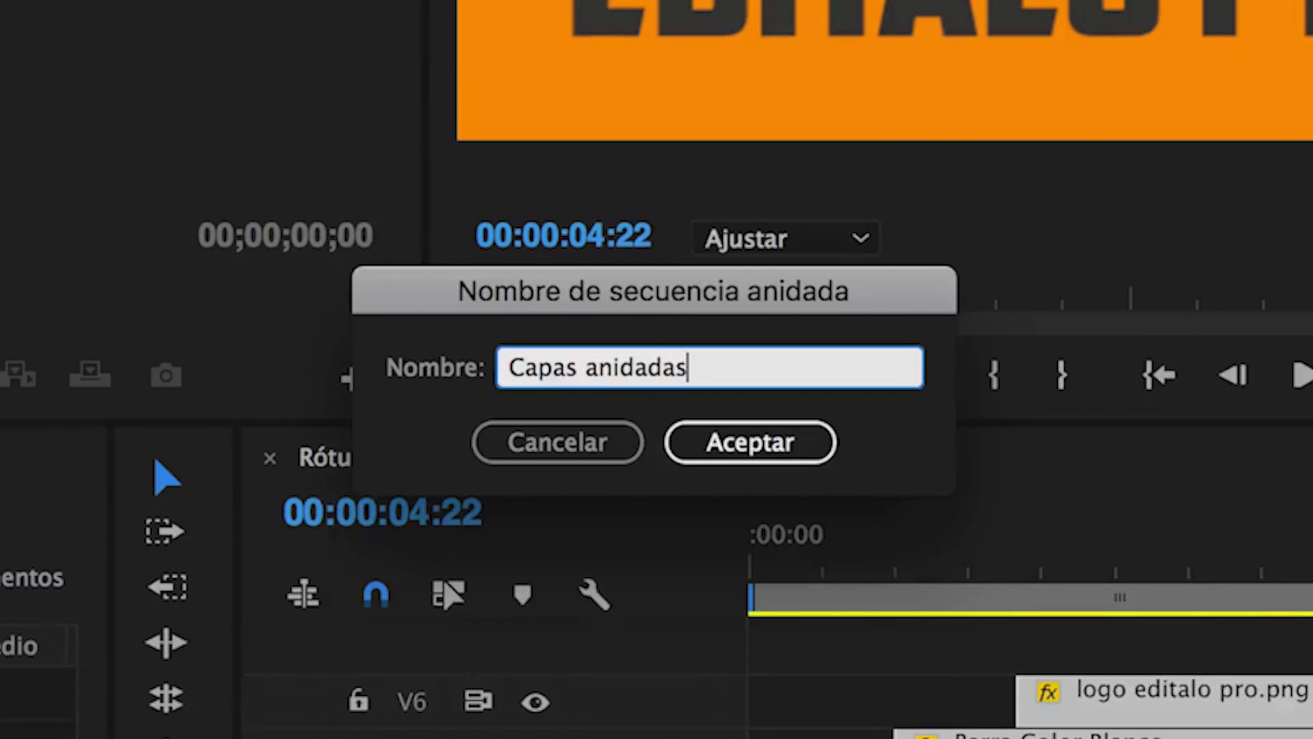
left_click(697, 400)
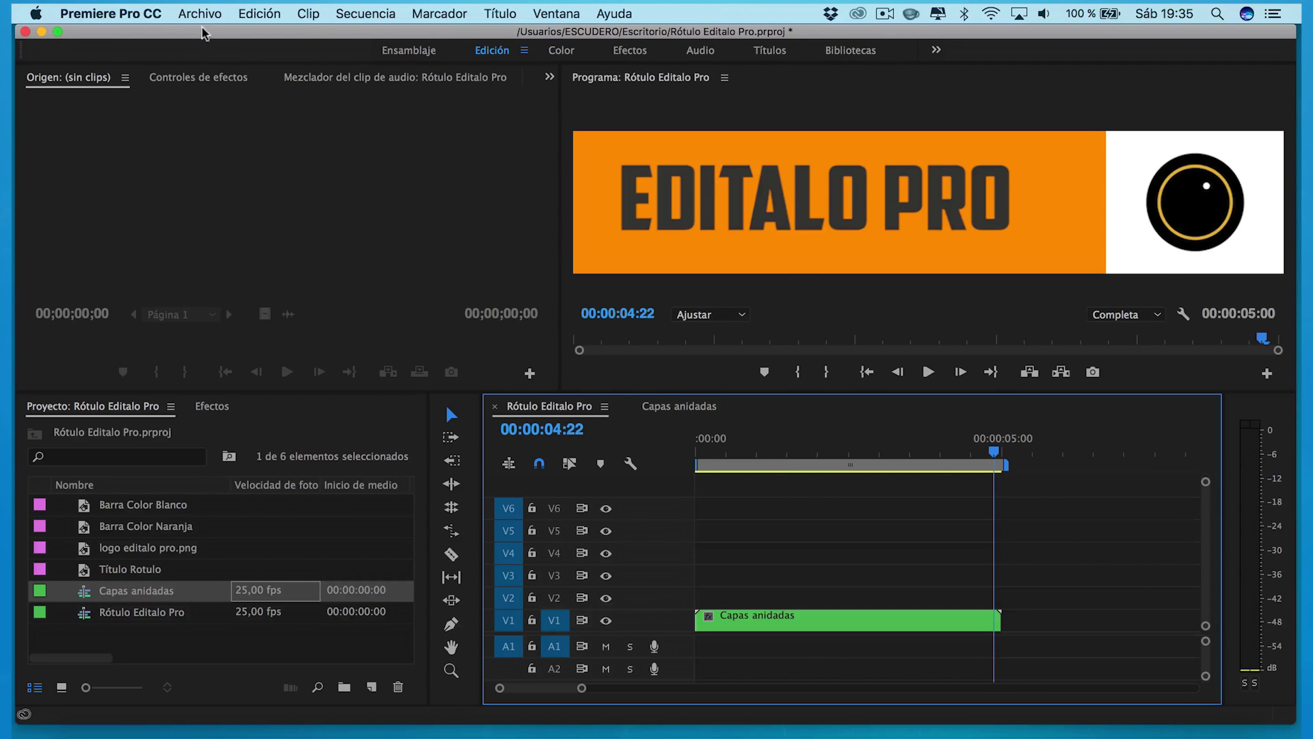
Use Guardar como to save the project as 'Rótulo Editalo Pro' on the Escritorio.
left_click(204, 13)
left_click(236, 183)
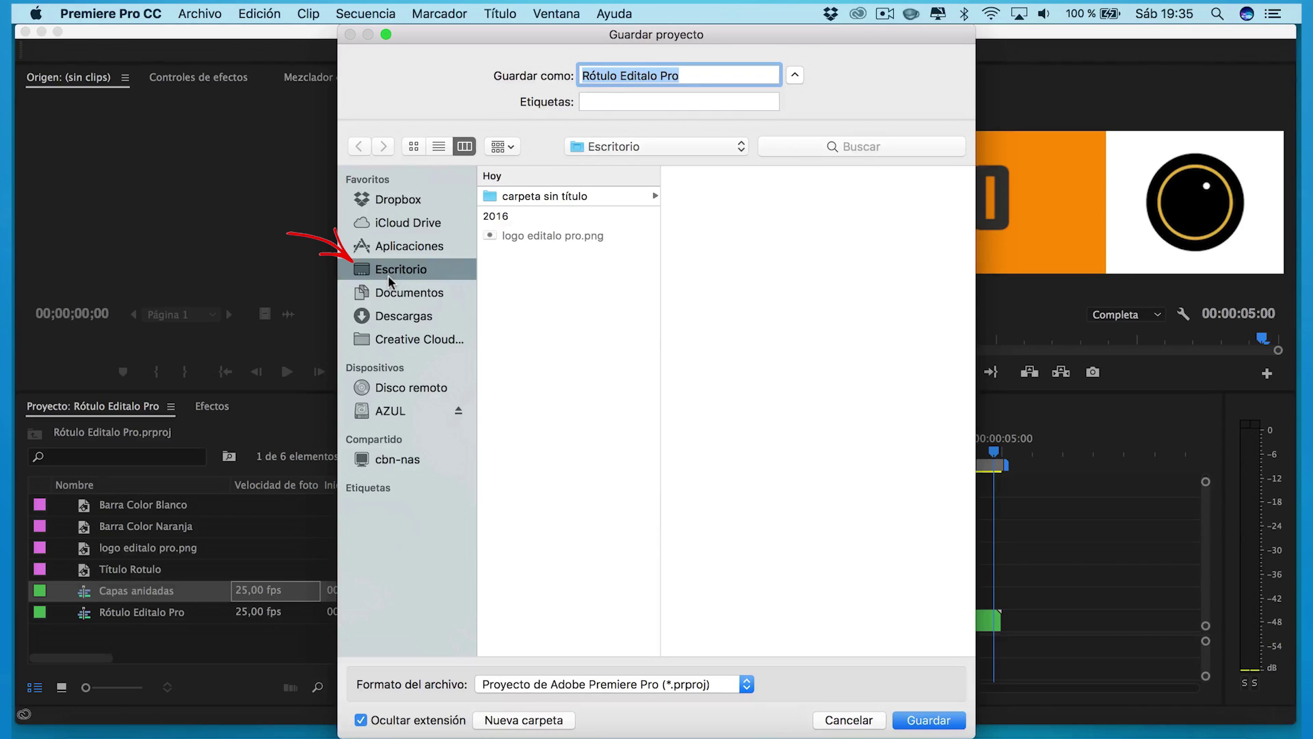
left_click(923, 719)
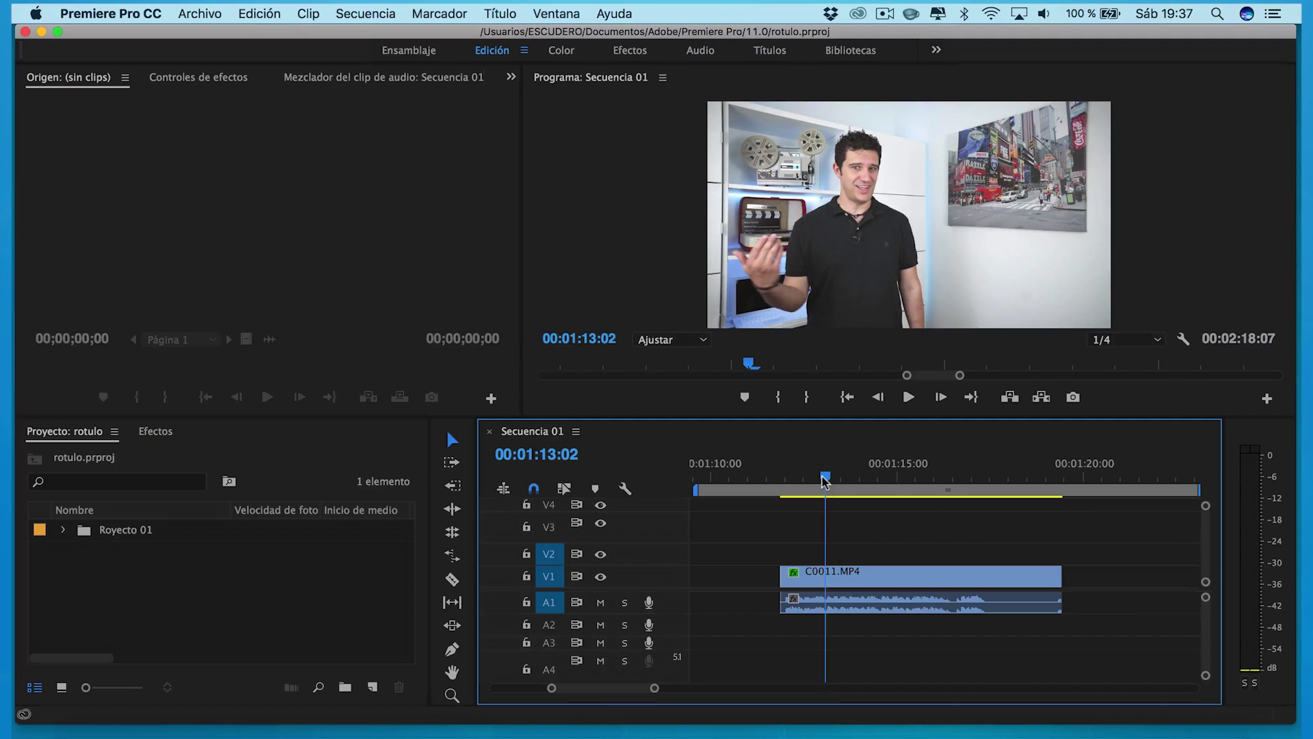
Import the Rótulo Editalo Pro.prproj project file into the rotulo project.
left_click(197, 15)
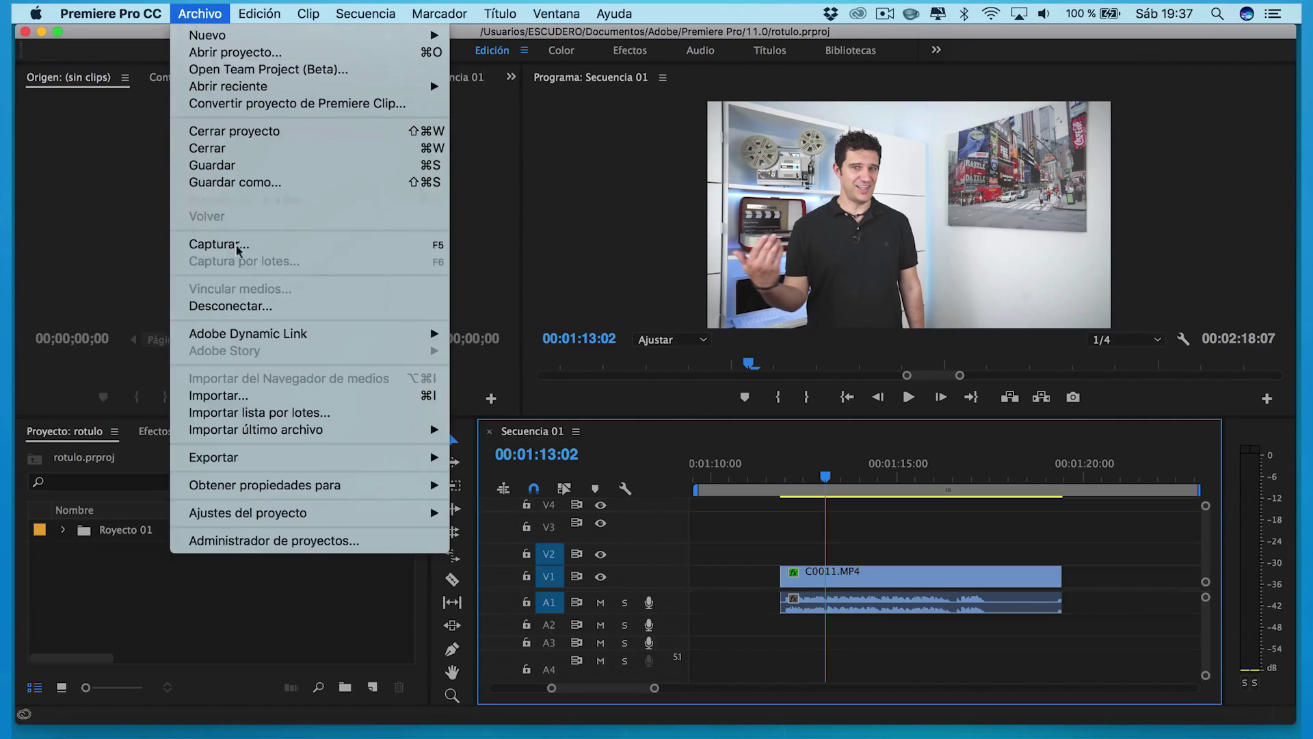
left_click(219, 397)
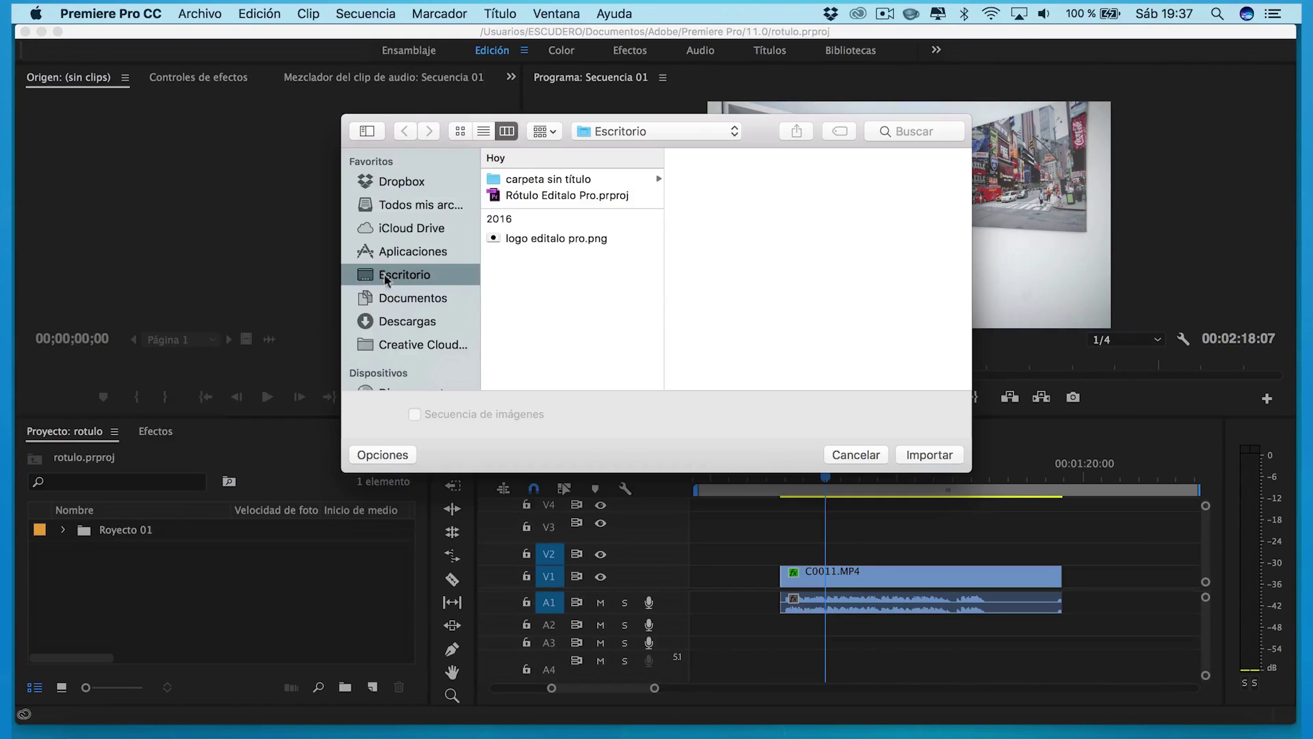
left_click(562, 197)
left_click(925, 454)
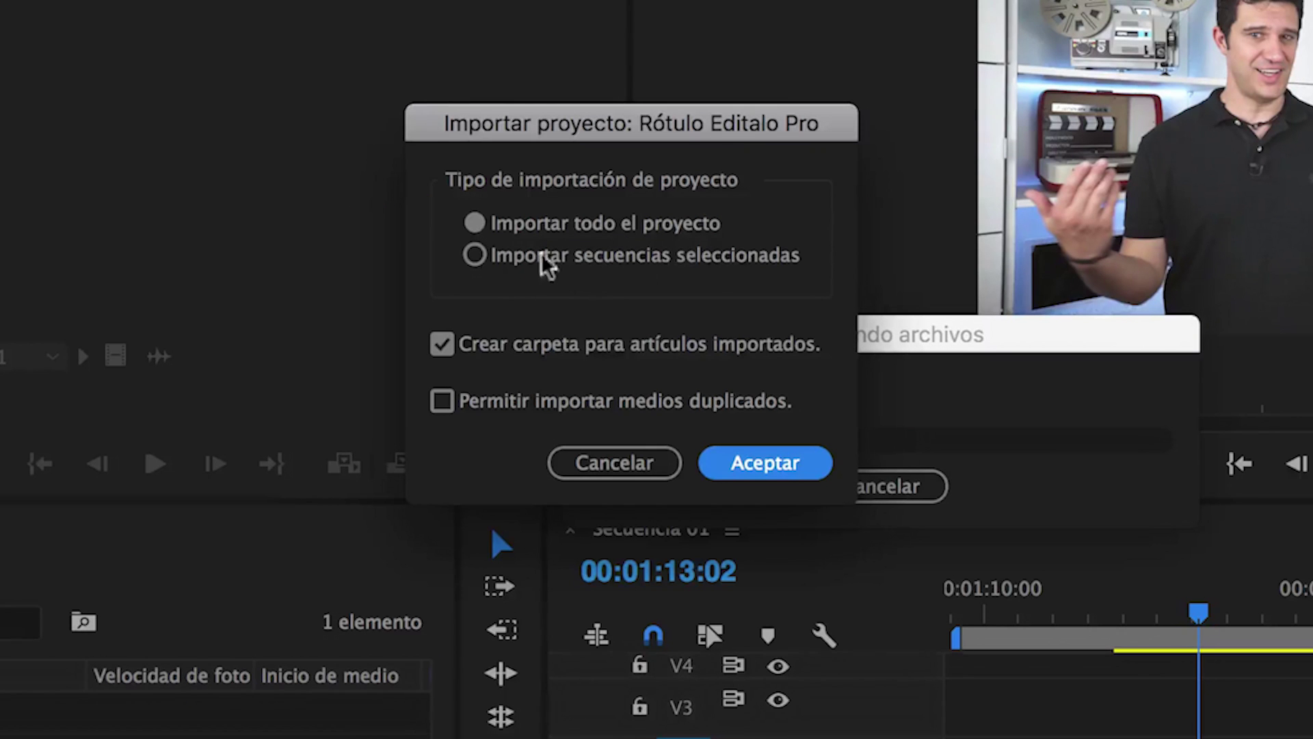
Import only the Rótulo Editalo Pro sequence via Importar secuencias seleccionadas and expand its folder.
left_click(474, 256)
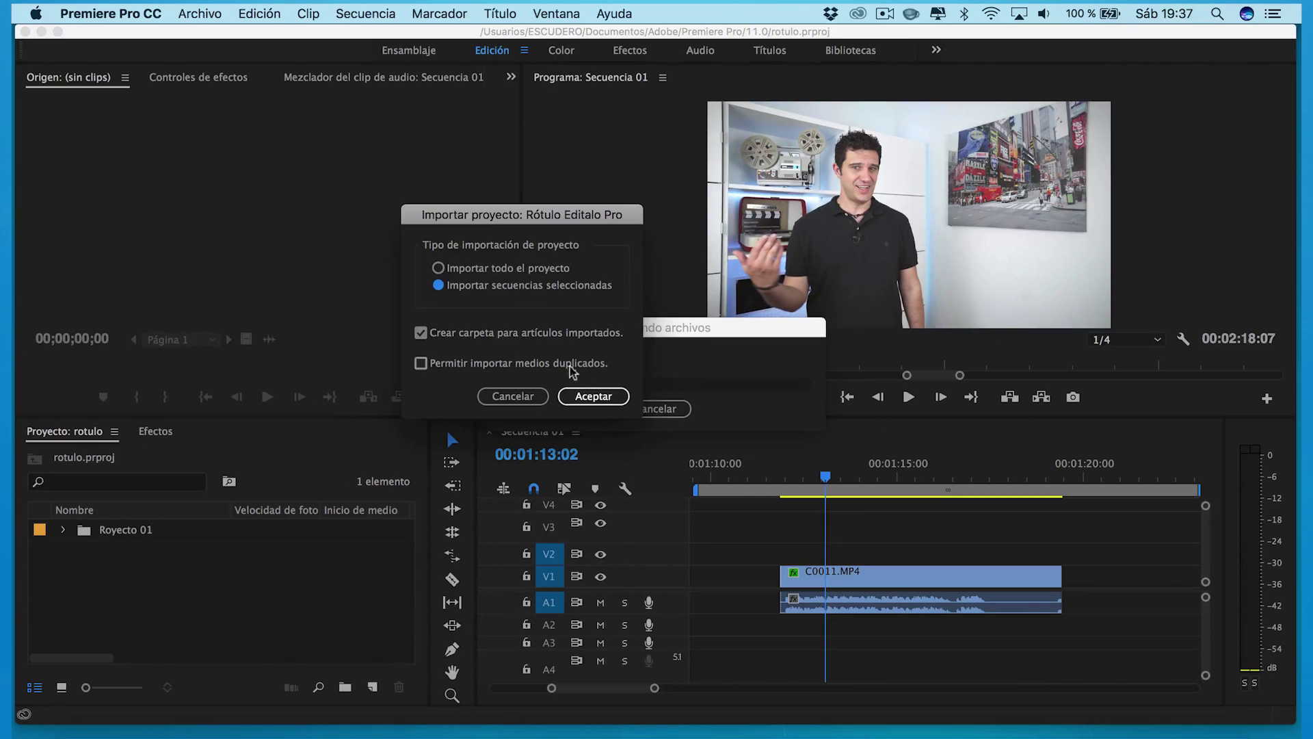
left_click(764, 463)
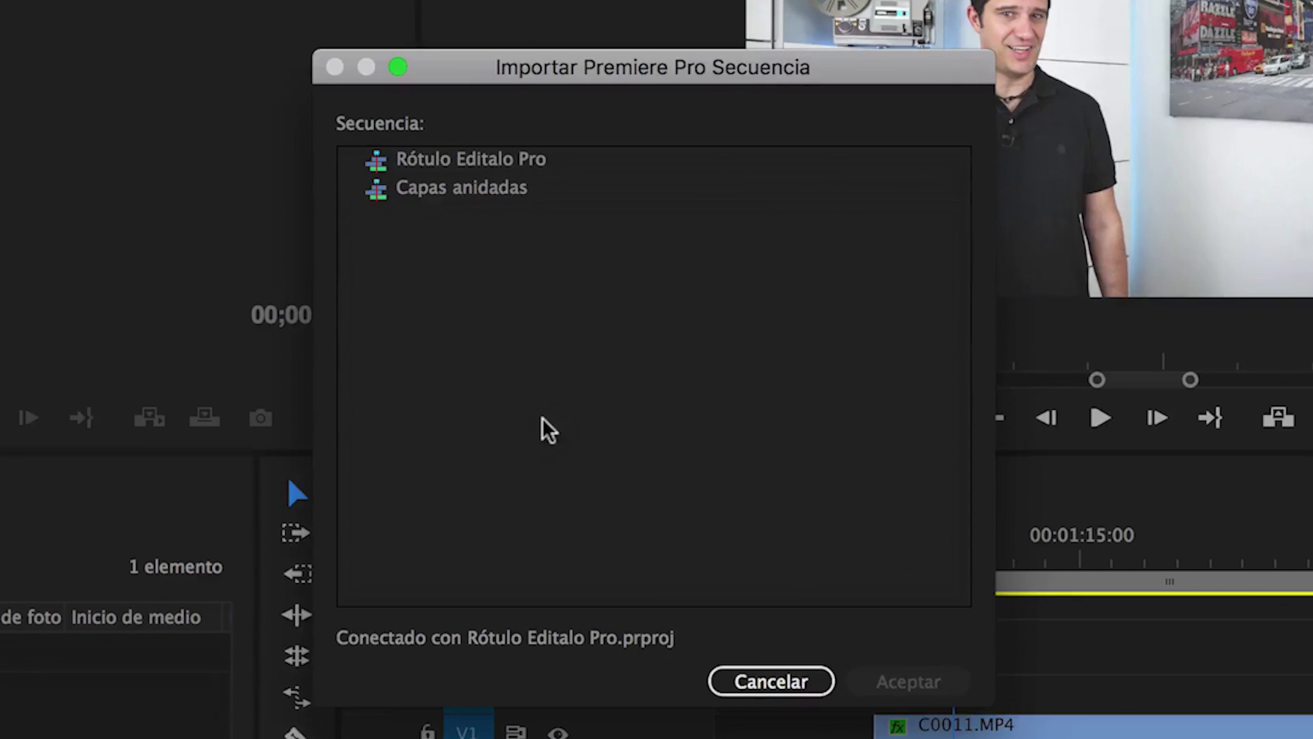
left_click(465, 163)
left_click(889, 684)
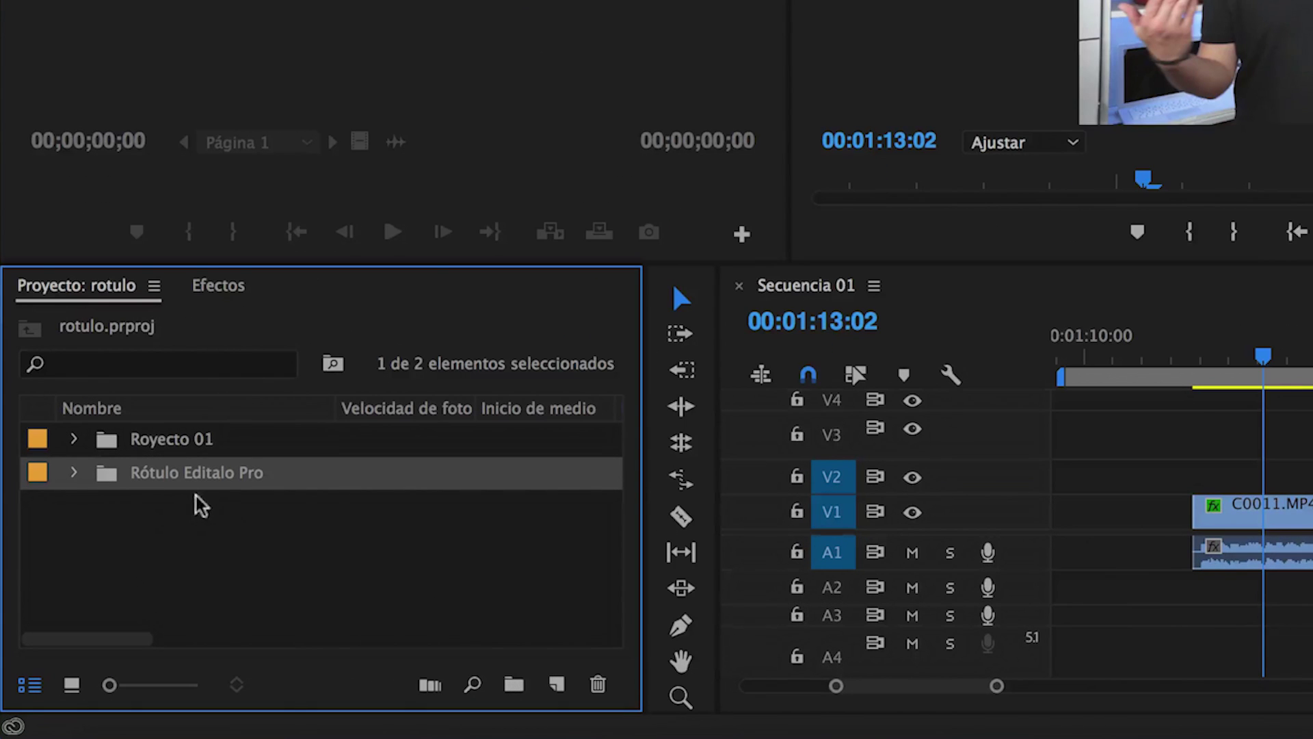
left_click(73, 472)
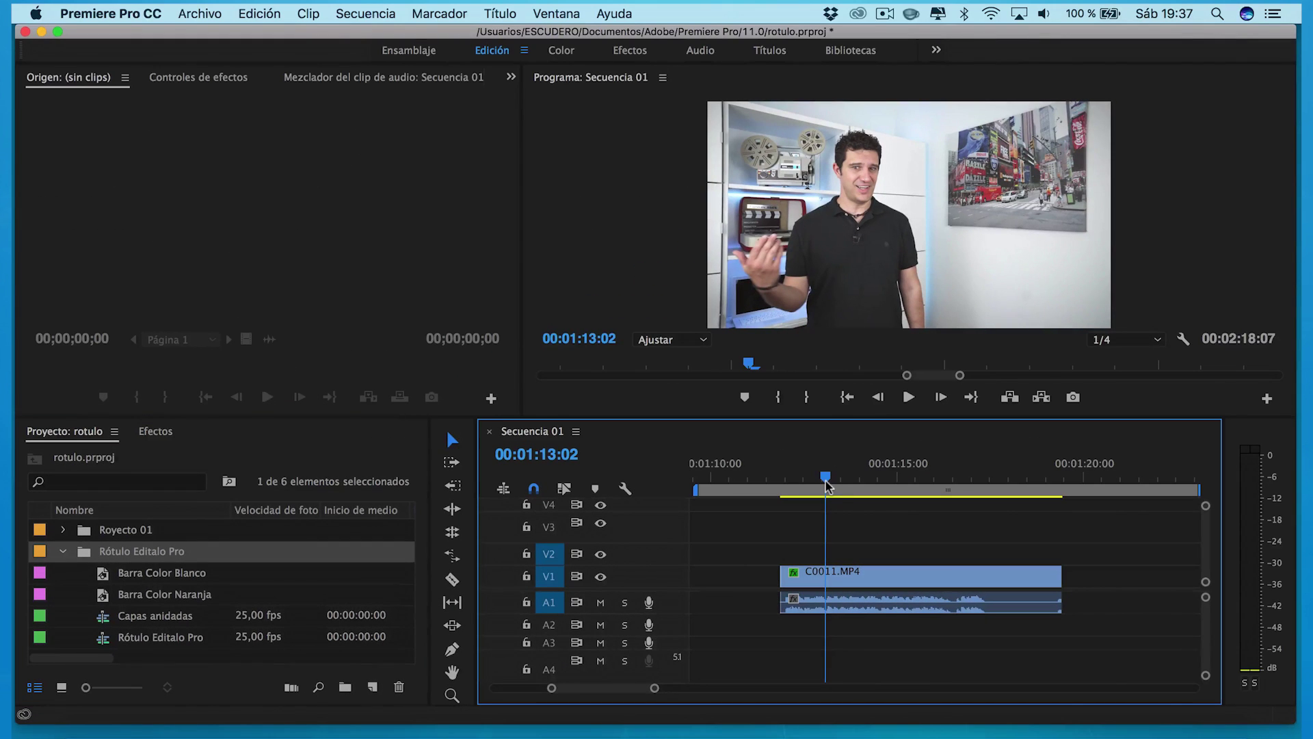
Place Capas anidadas on V2 above C0011.MP4 near 00:01:13:08 and show its Controles de efectos.
left_click(837, 485)
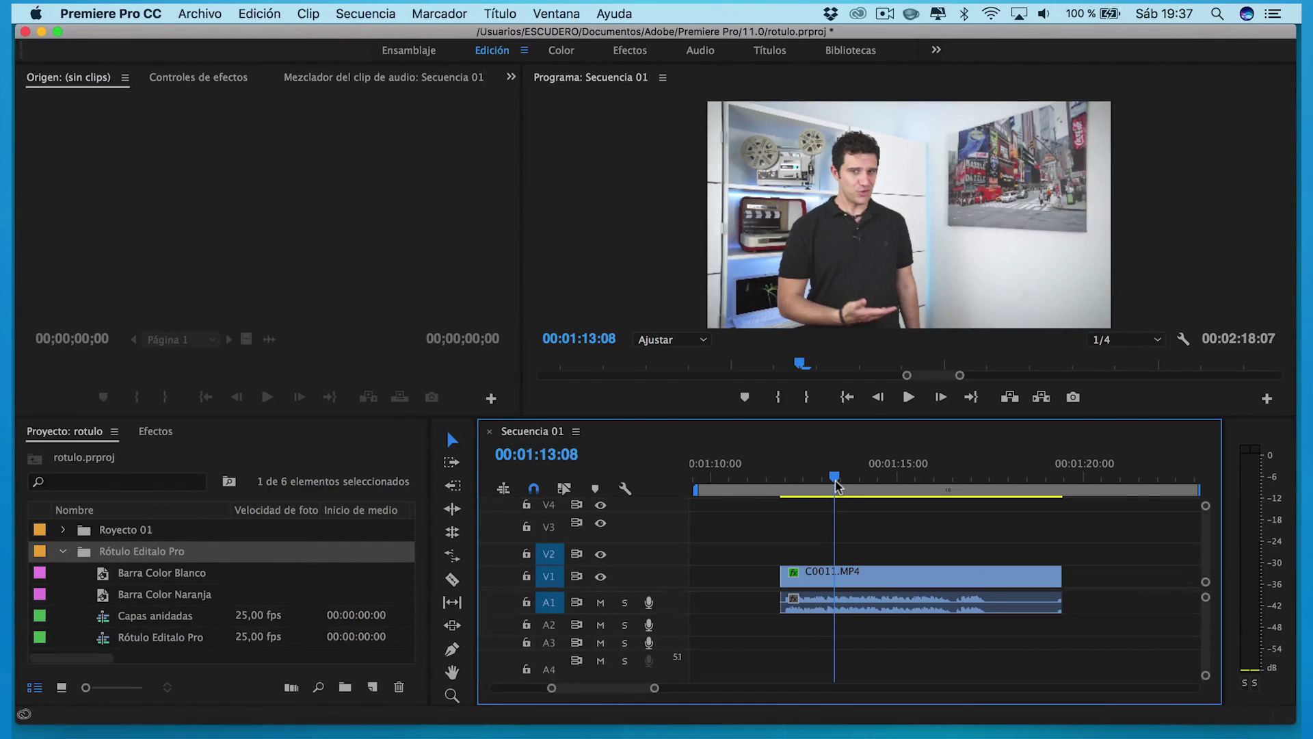
left_click_drag(837, 485, 845, 487)
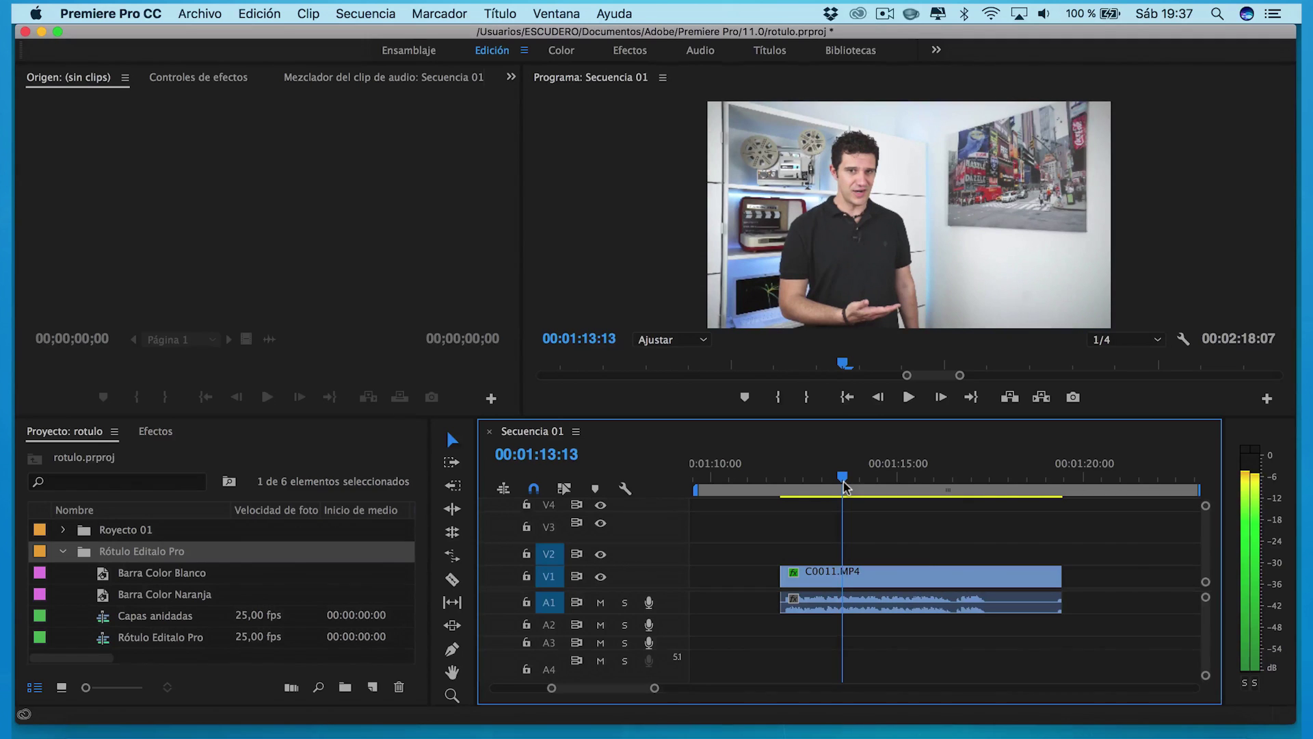
mouse_move(142, 636)
left_mouse_down()
mouse_move(793, 523)
mouse_move(871, 550)
left_mouse_up()
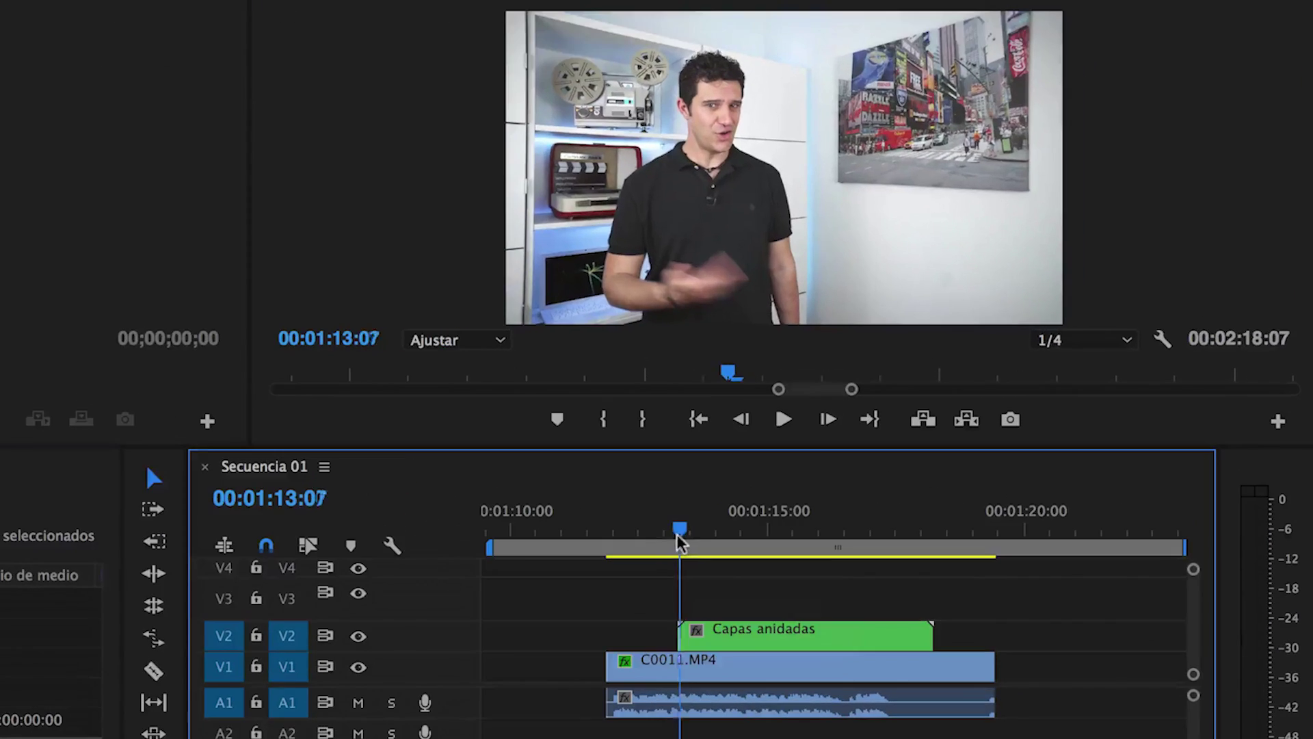
mouse_move(679, 542)
left_mouse_down()
mouse_move(757, 547)
mouse_move(706, 547)
left_mouse_up()
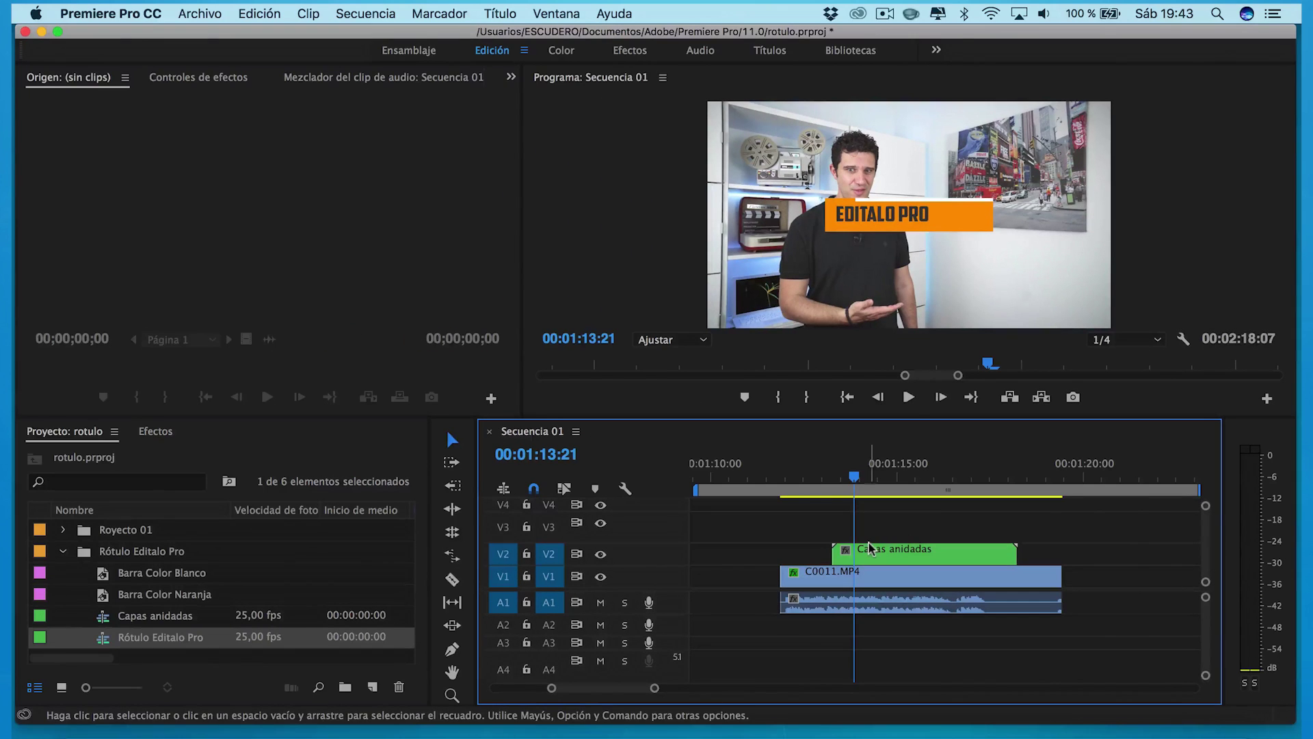
left_click(871, 549)
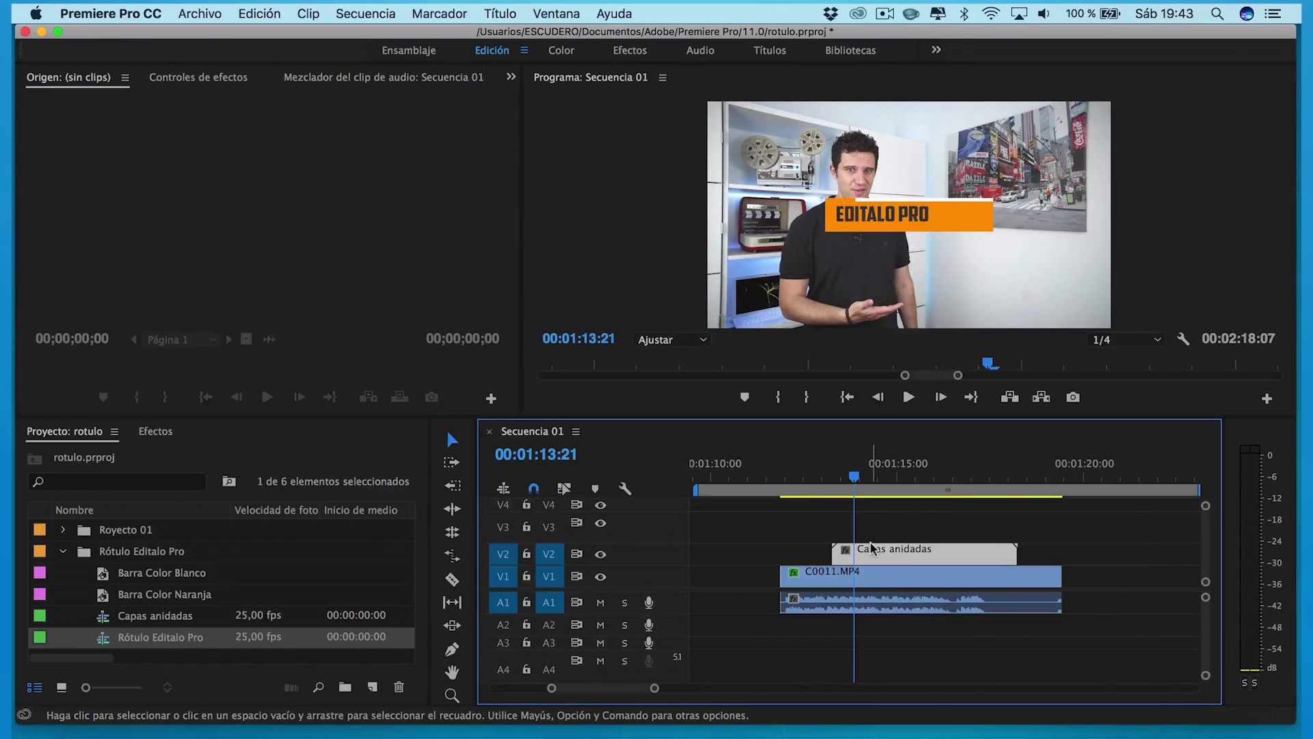
left_click(193, 79)
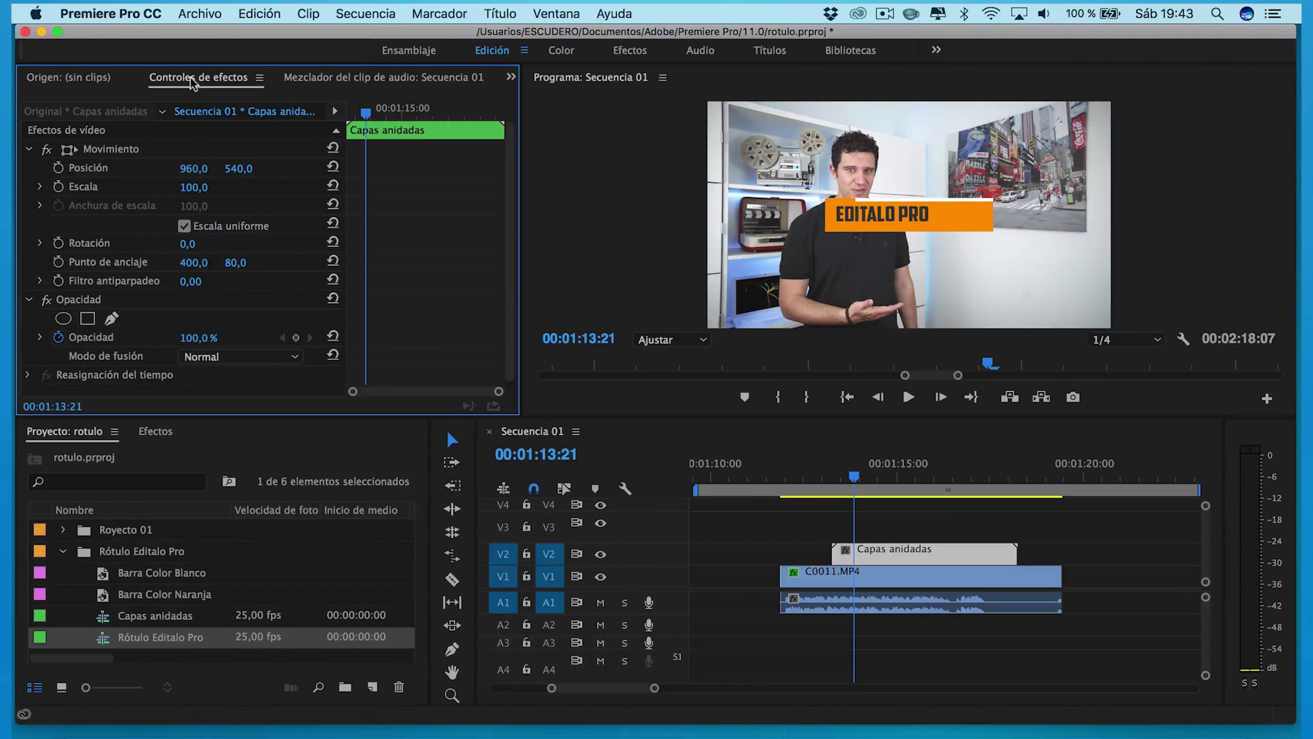